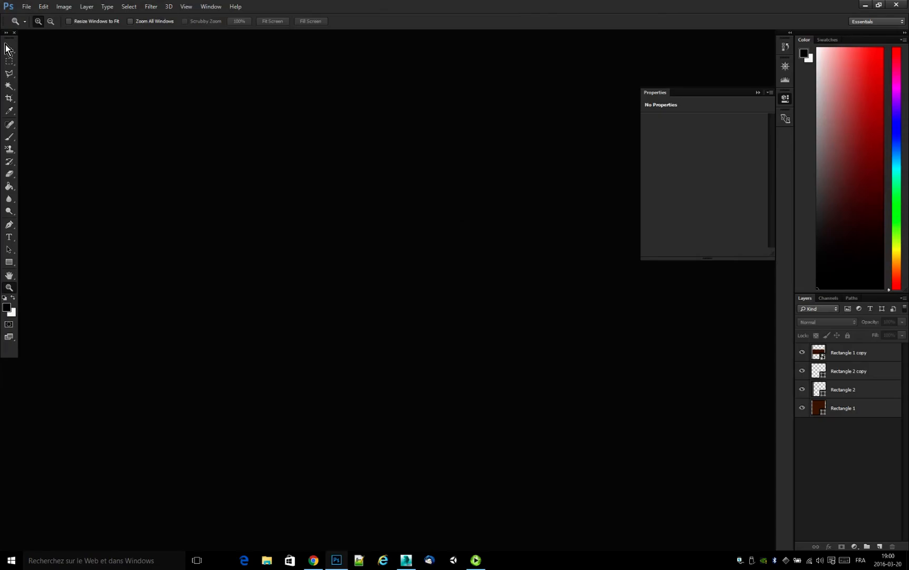
Create a new 128 × 128 pixel RGB document at 72 pixels/inch with transparent background contents.
left_click(26, 6)
left_click(31, 18)
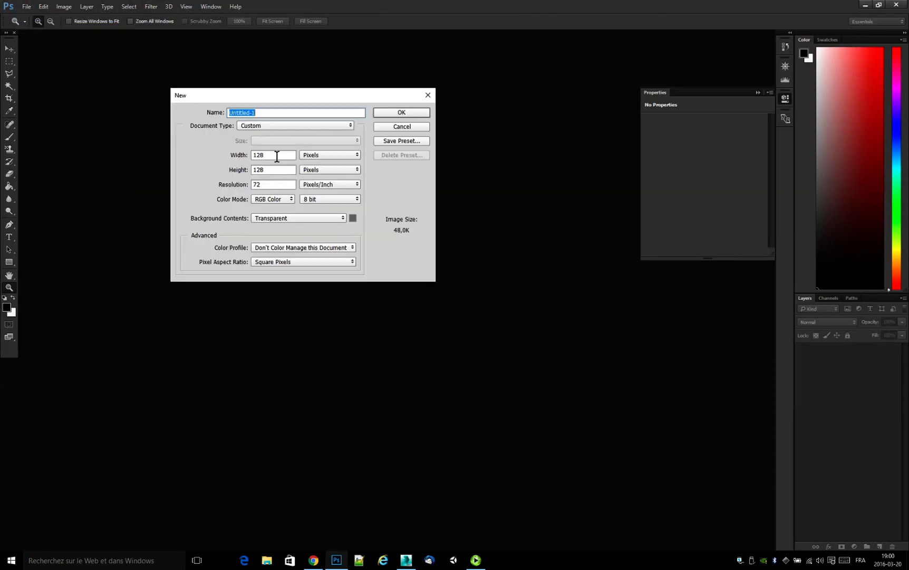
left_click(401, 114)
left_click(8, 260)
left_click(386, 305)
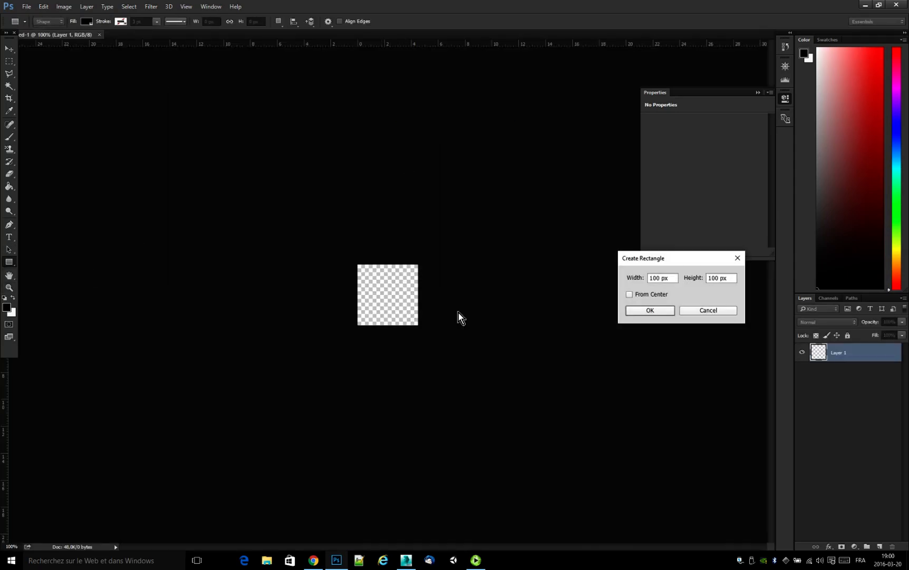
left_click(721, 312)
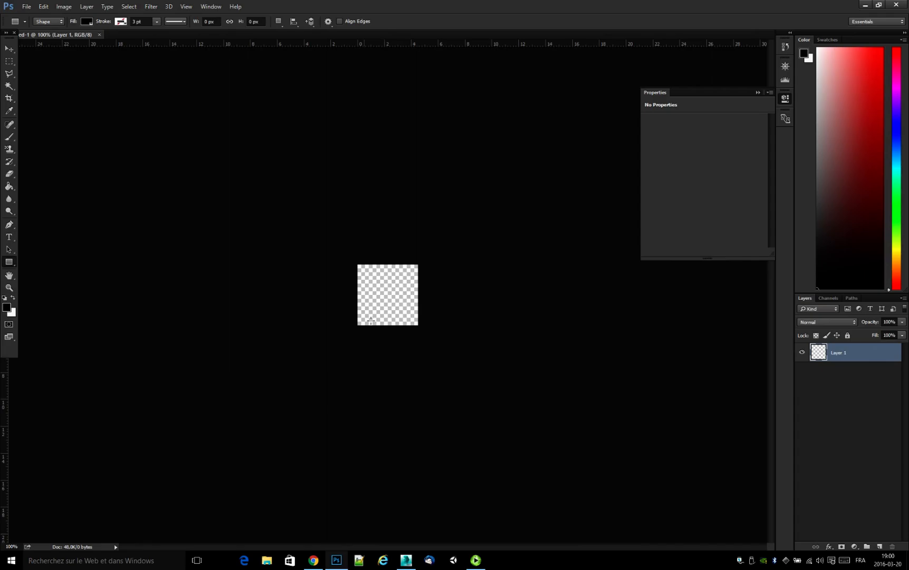
Draw a tall black rounded rectangle about 36 × 122 px and center it on the canvas.
left_click(9, 288)
left_click(411, 345)
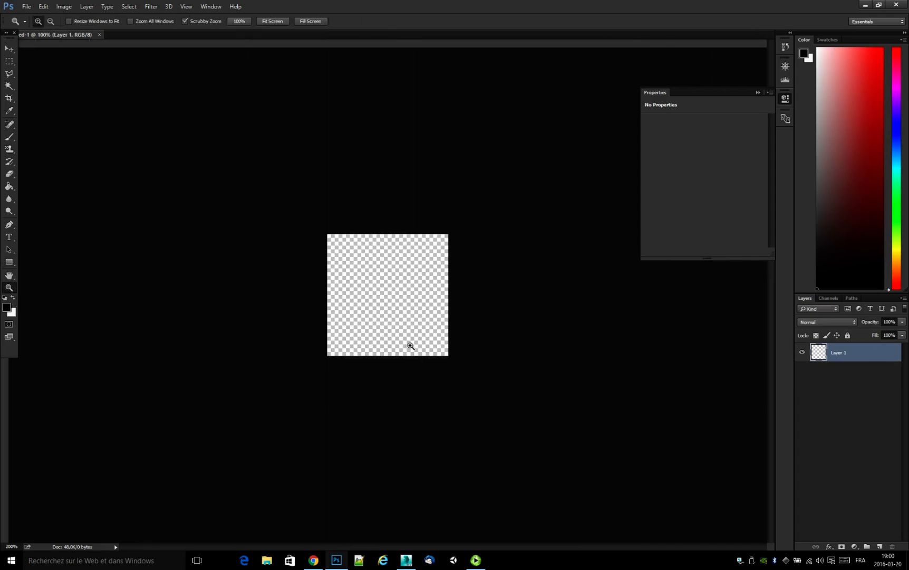
left_click(418, 347)
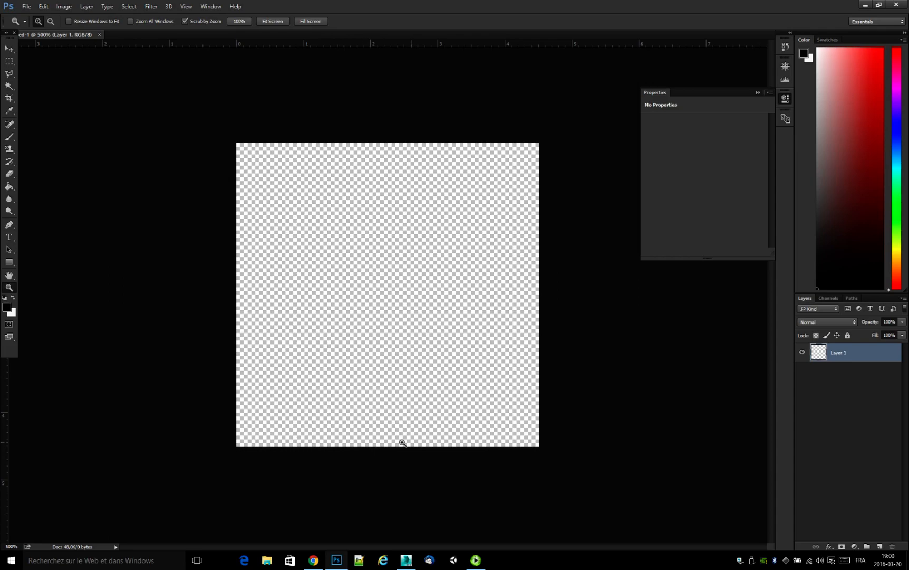
left_click(9, 262)
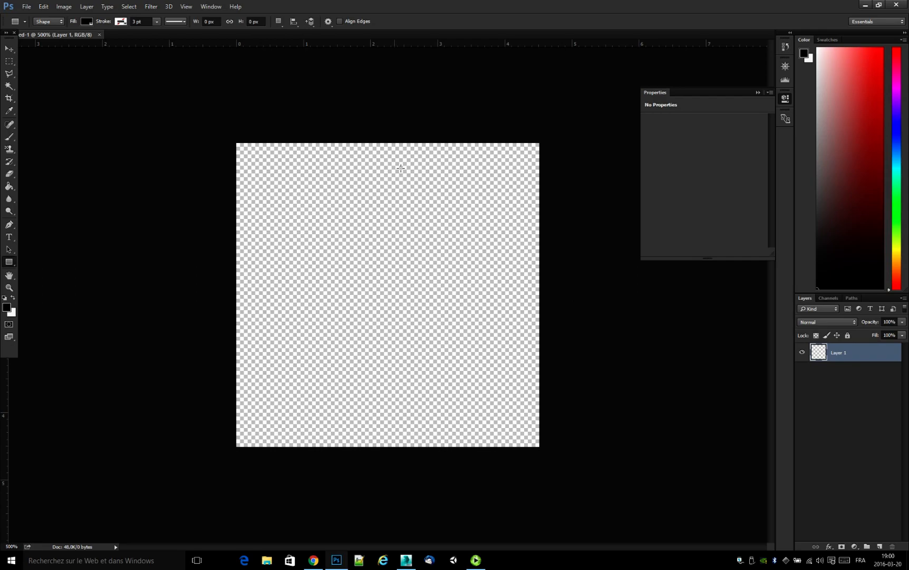
right_click(8, 262)
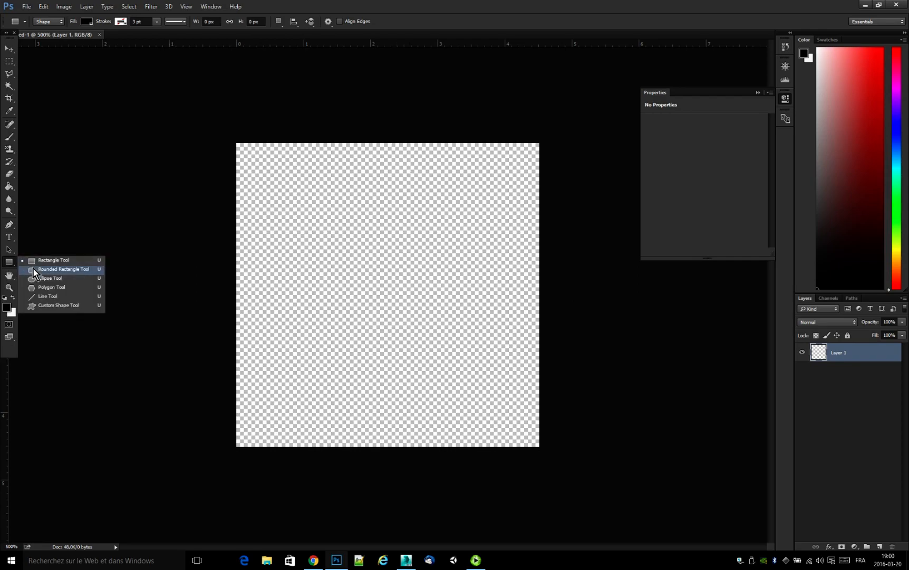
left_click(66, 271)
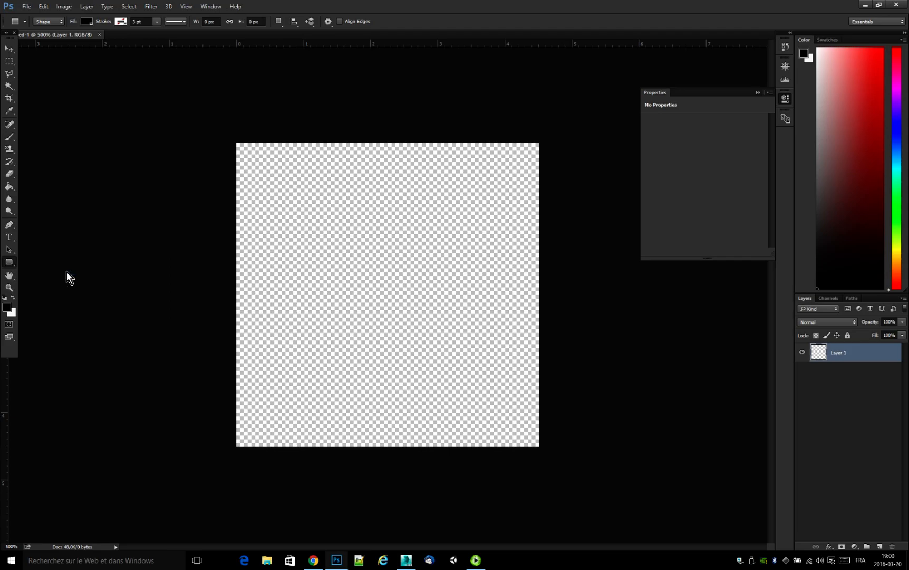
left_click_drag(337, 150, 421, 441)
left_click(9, 49)
left_click_drag(394, 268, 403, 265)
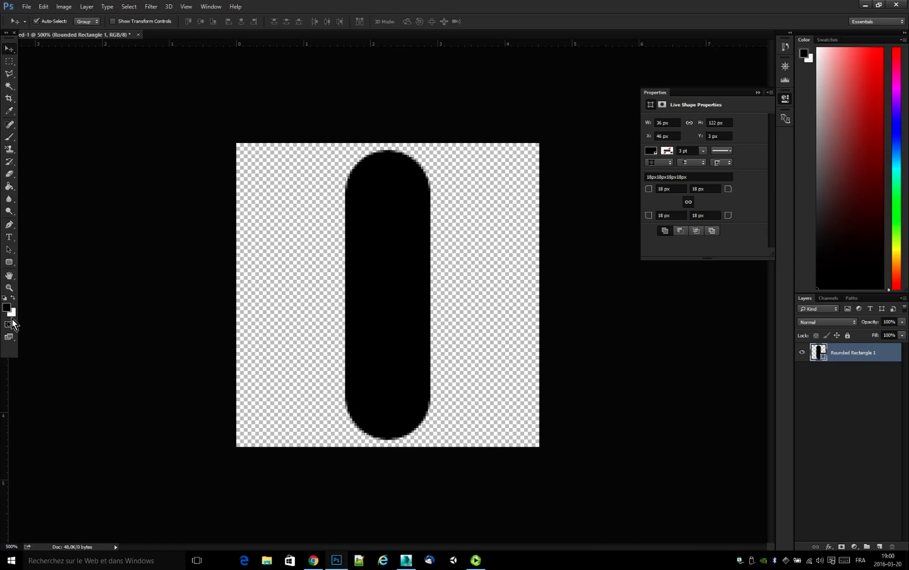
Select the upper anchor points of the rounded rectangle and scale them down to about 28% in width and height.
left_click(10, 251)
left_click(10, 252)
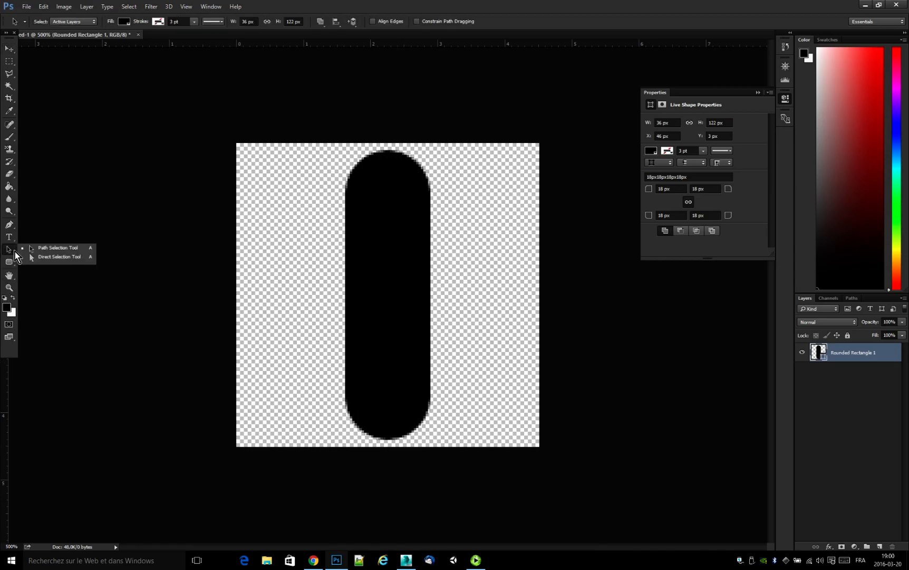
left_click(32, 257)
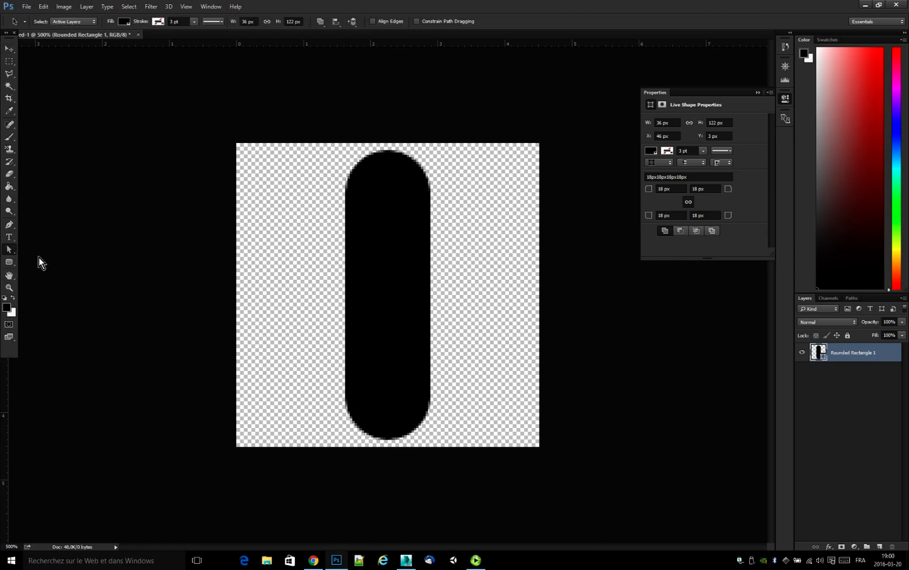
left_click_drag(319, 131, 507, 232)
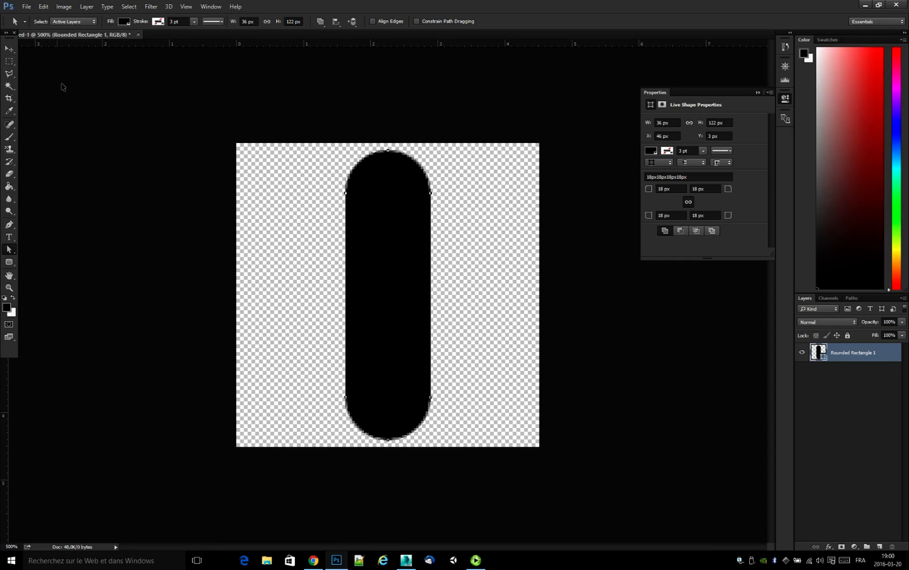
key("ctrl+t")
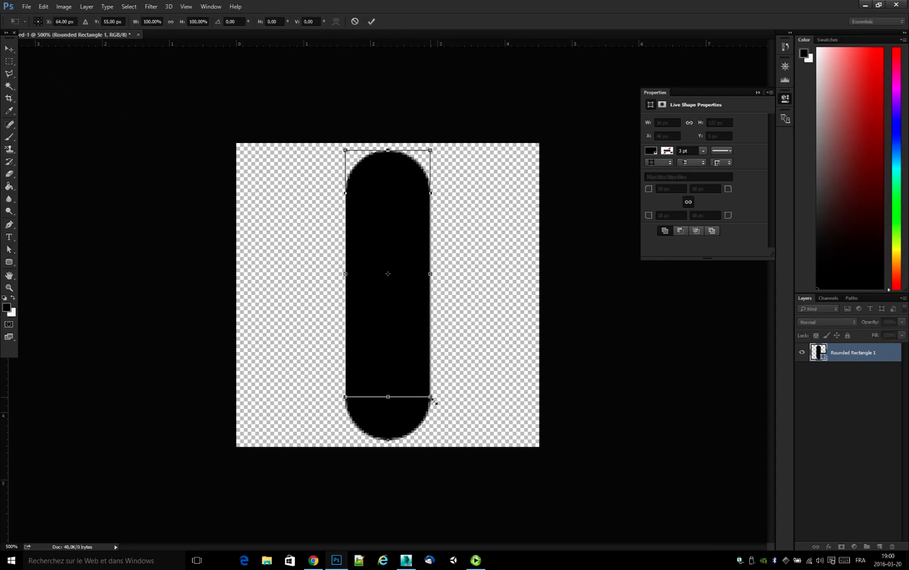
left_click_drag(433, 401, 383, 326)
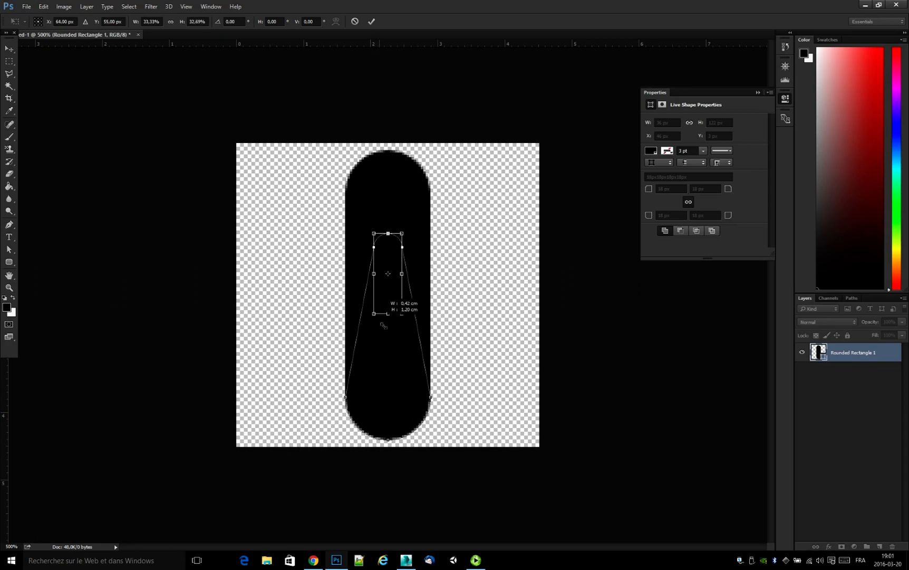
left_click_drag(383, 325, 388, 315)
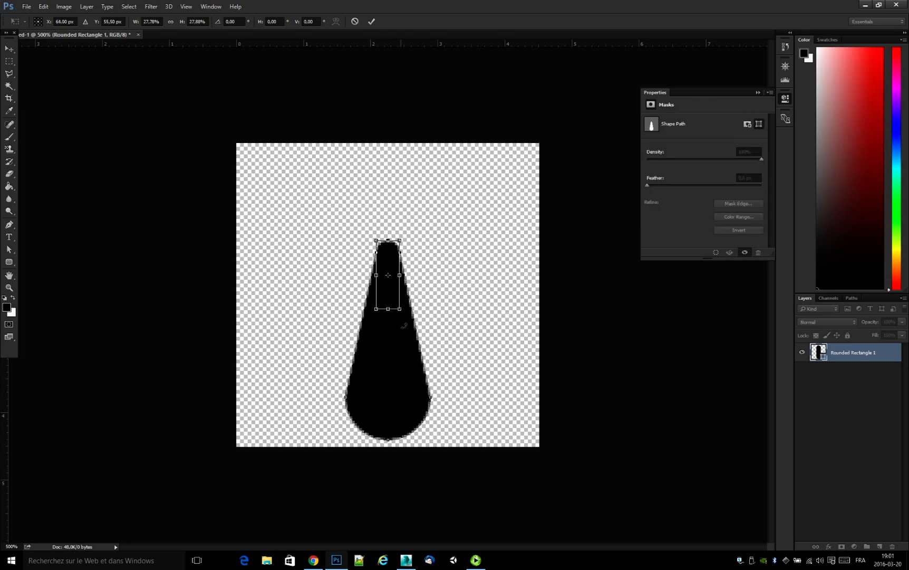
Move the scaled tip of the shape up by 32 px, apply the transform and deselect the layer.
key("shift+Up")
key("shift+Up")
key("shift+Up")
key("Up")
key("Up")
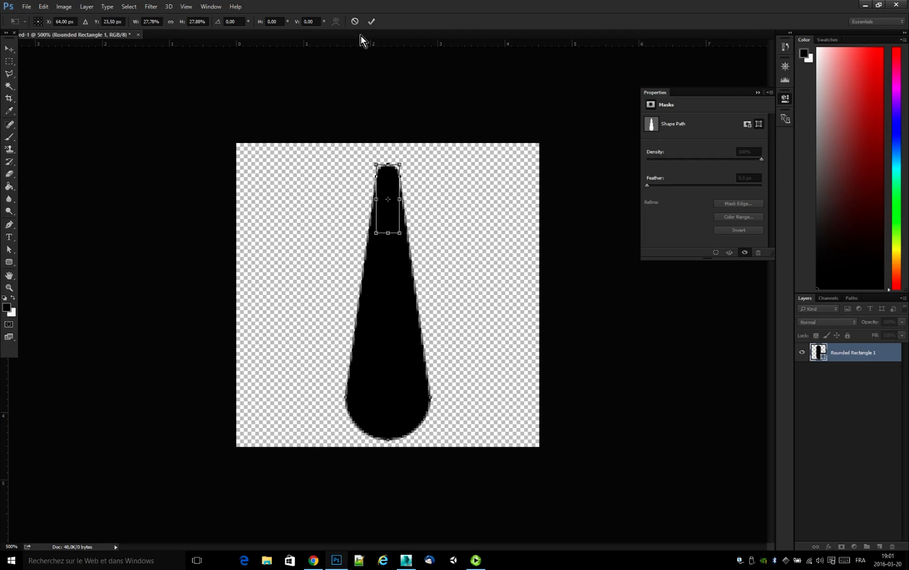
left_click(371, 22)
left_click(434, 212)
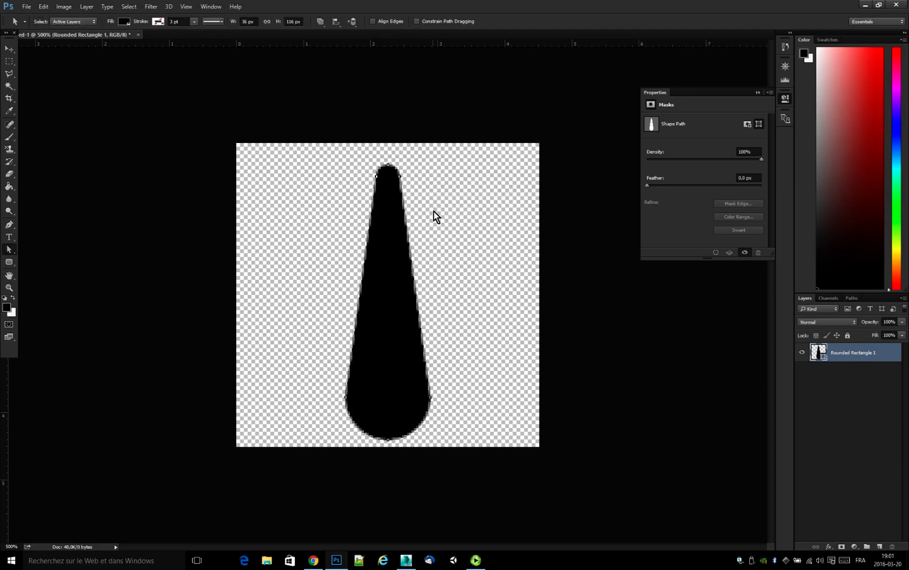
left_click(9, 49)
left_click(153, 202)
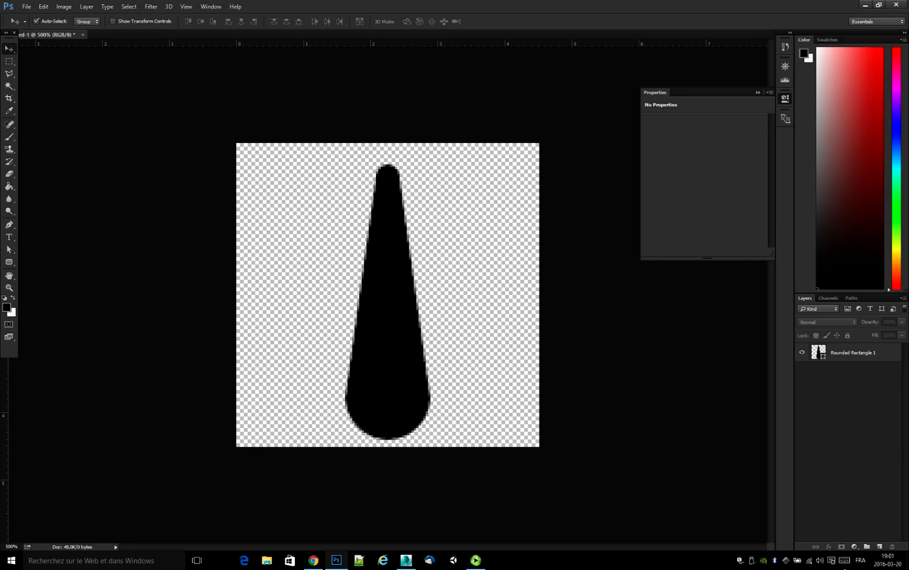
Set the fill of the Rounded Rectangle 1 layer to 0%.
left_click(897, 352)
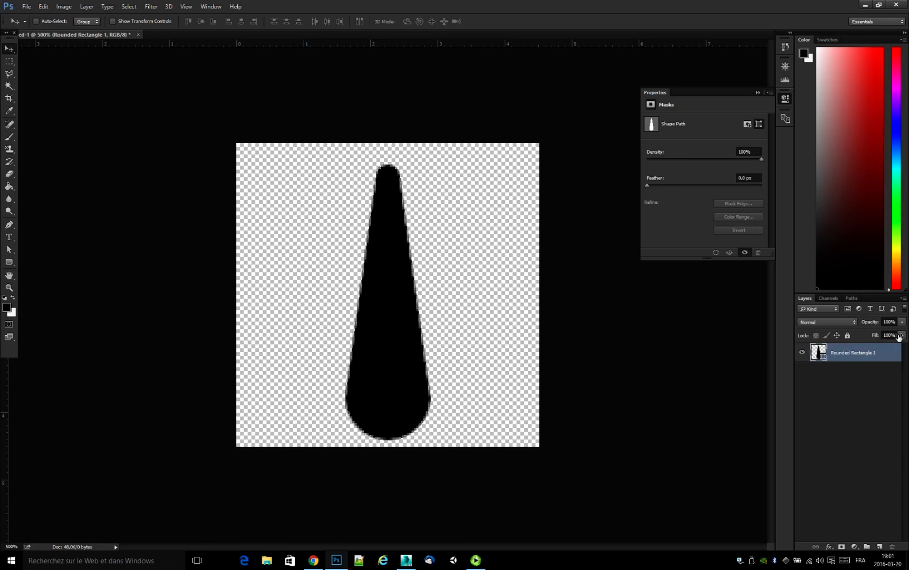
left_click(903, 336)
left_click_drag(897, 348, 846, 354)
left_click(850, 395)
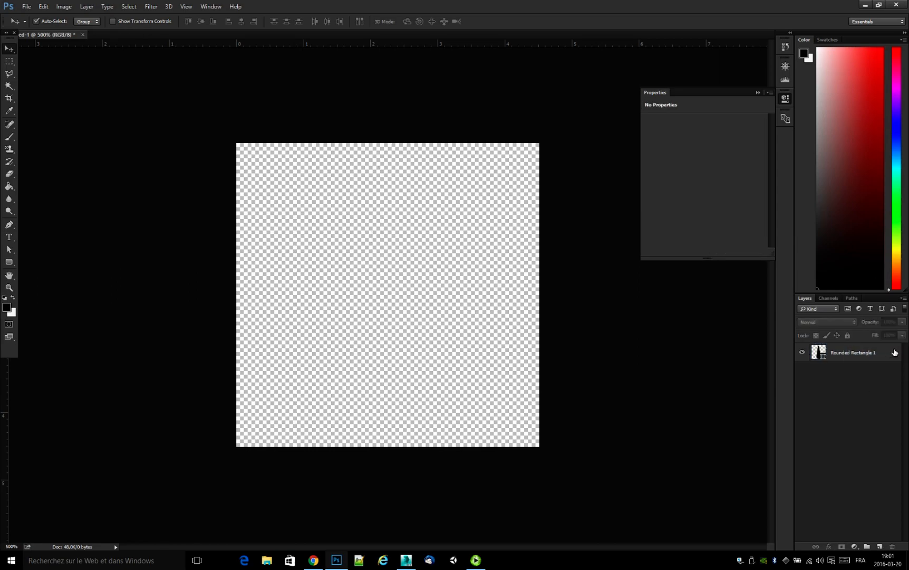
left_click(889, 355)
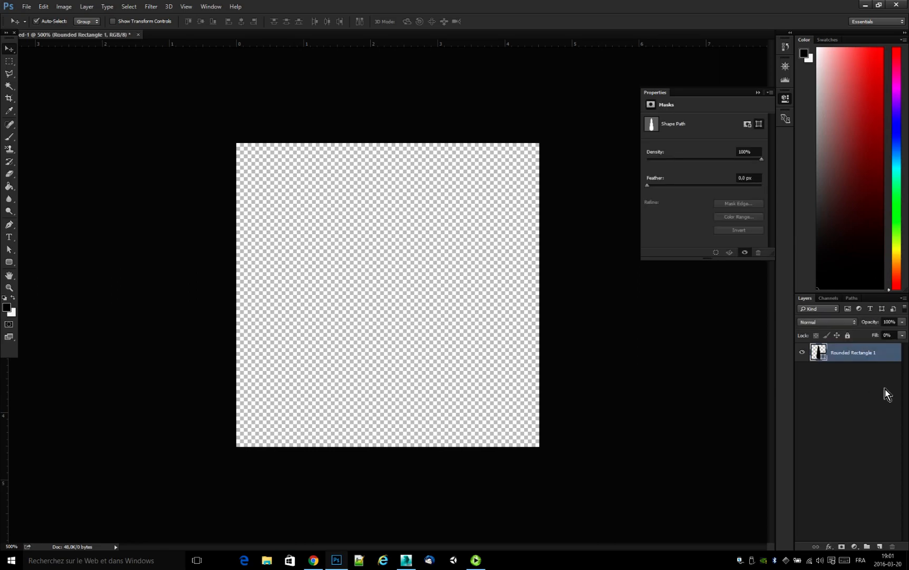
left_click(856, 547)
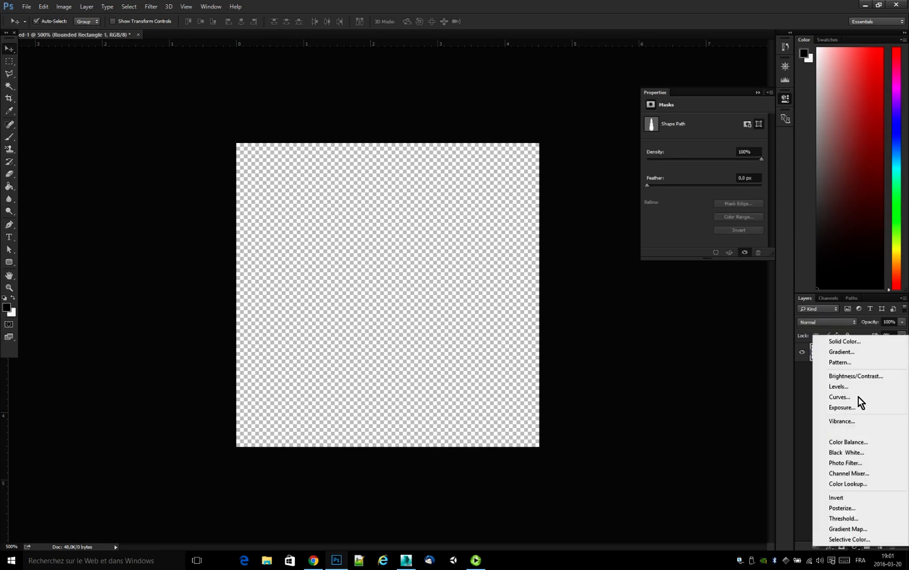
left_click(864, 352)
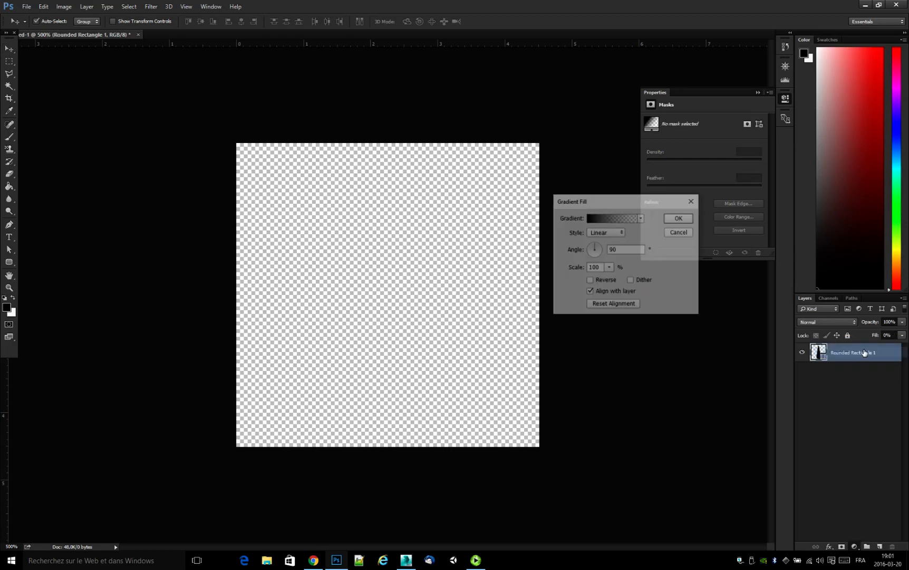
left_click(671, 232)
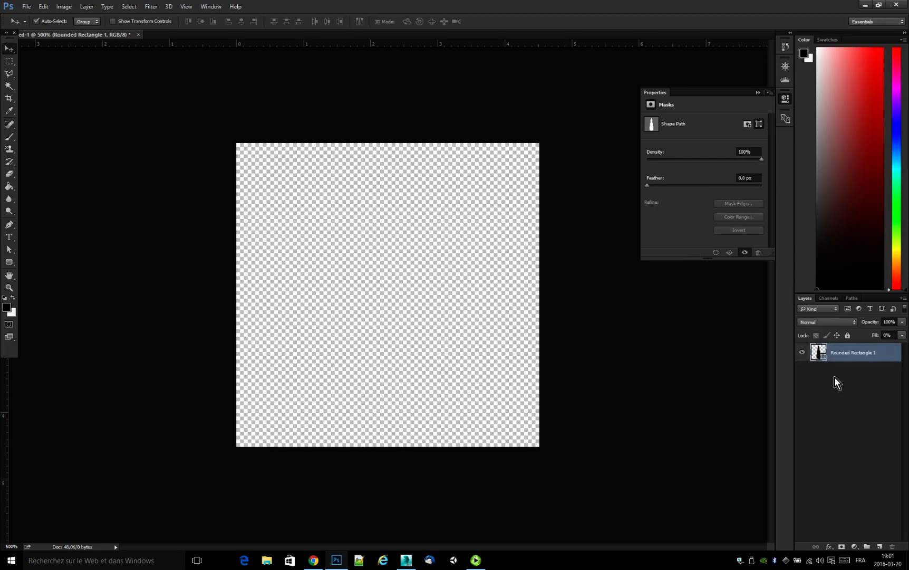
Add a linear Gradient Overlay effect to the Rounded Rectangle 1 layer.
double_click(891, 355)
left_click_drag(560, 239, 615, 257)
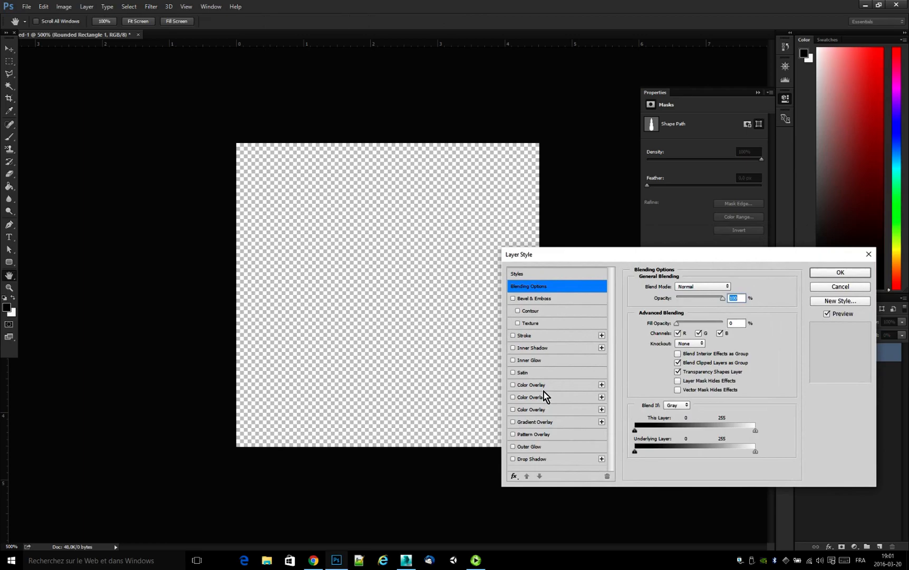
left_click(513, 422)
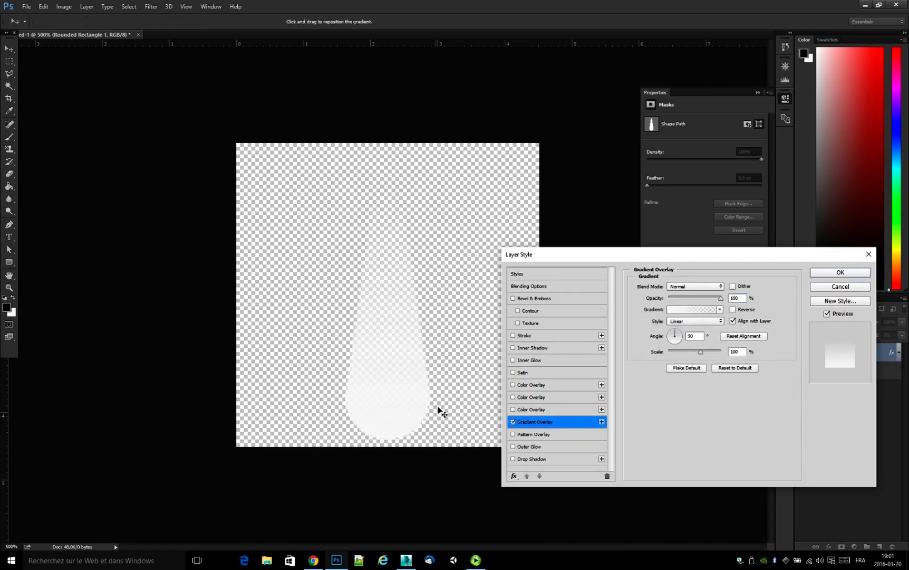
Check the color and opacity stops of the overlay's white-to-transparent gradient and apply the layer style.
left_click(691, 309)
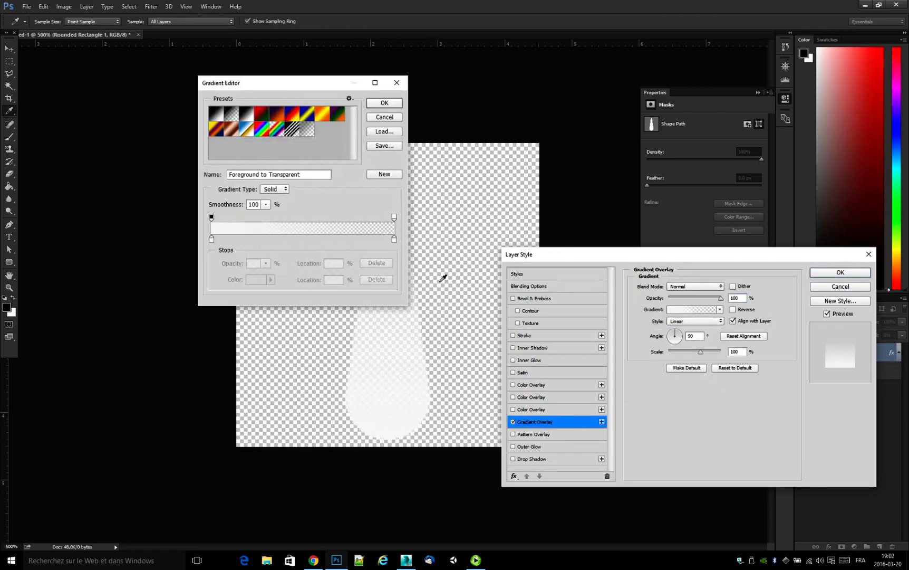
left_click_drag(288, 85, 546, 49)
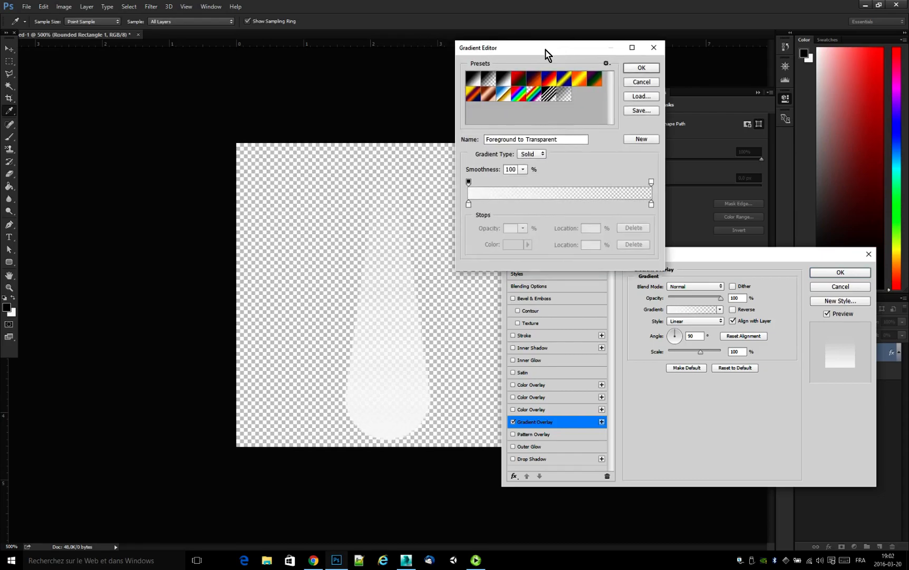
left_click(469, 204)
left_click_drag(651, 204, 651, 206)
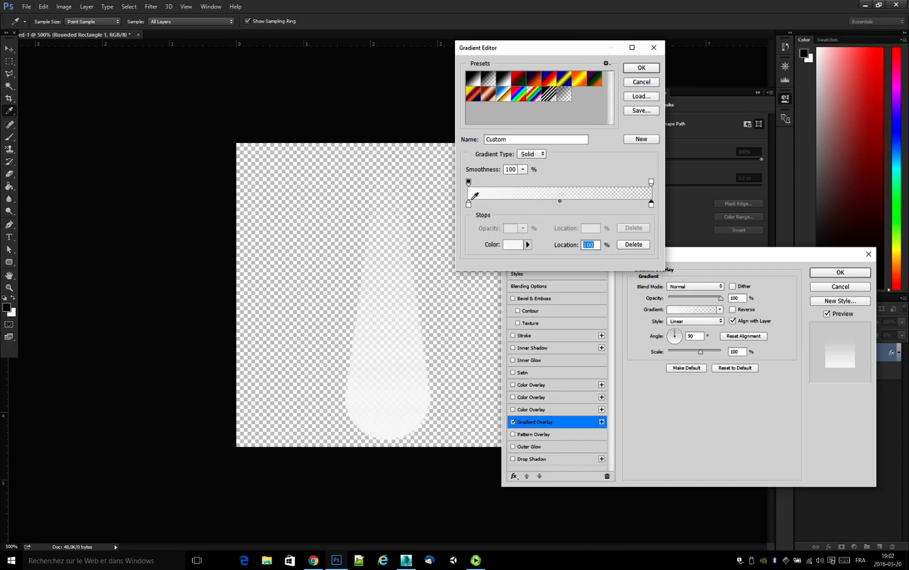
left_click(468, 182)
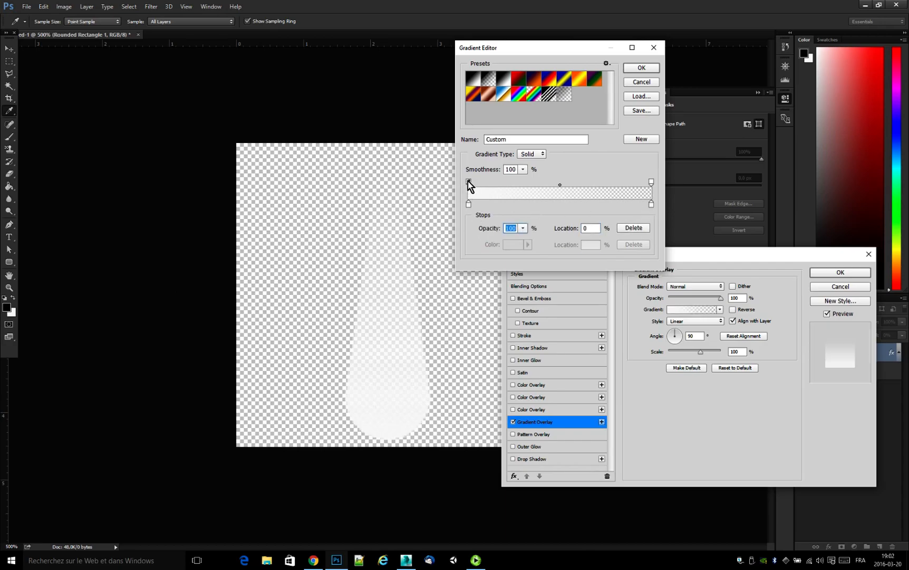
left_click(652, 182)
left_click(644, 69)
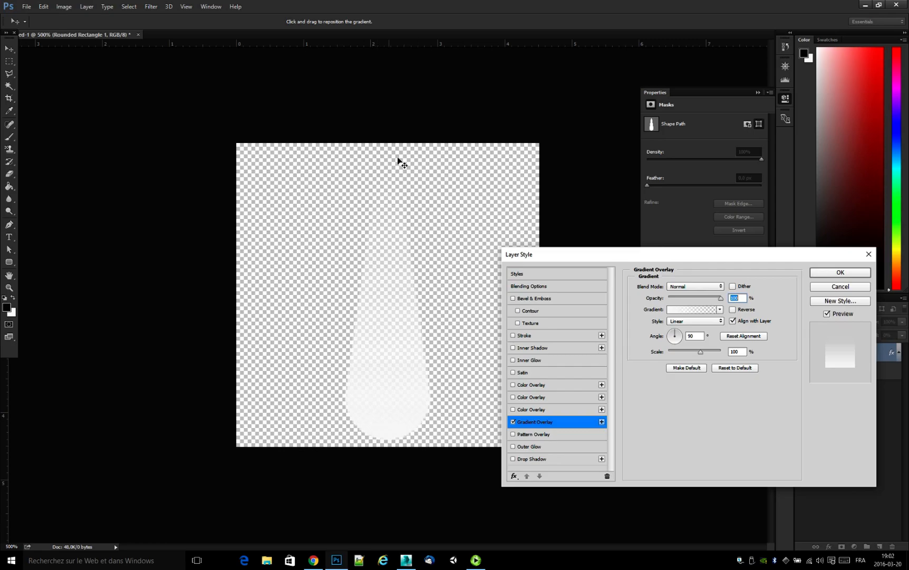
left_click(859, 272)
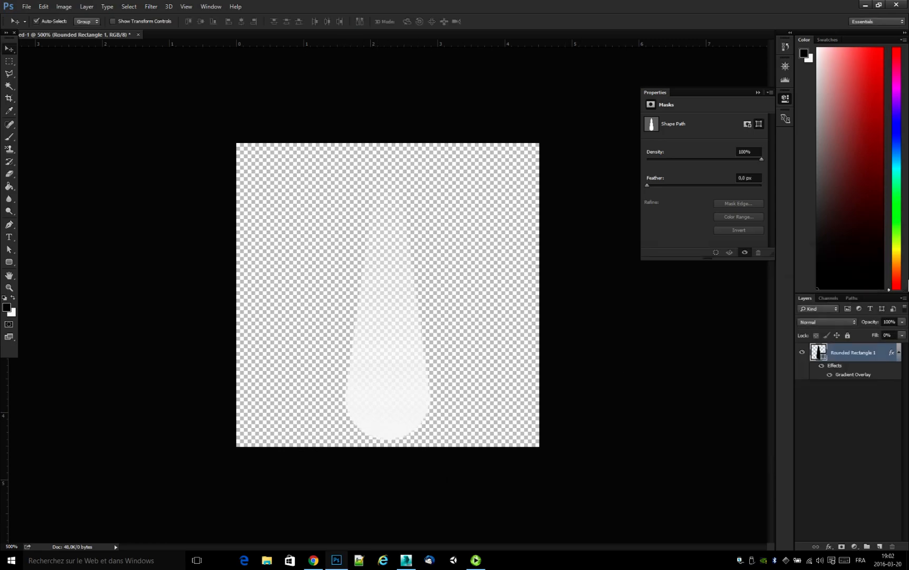
Convert the Rounded Rectangle 1 layer to a smart object.
right_click(887, 358)
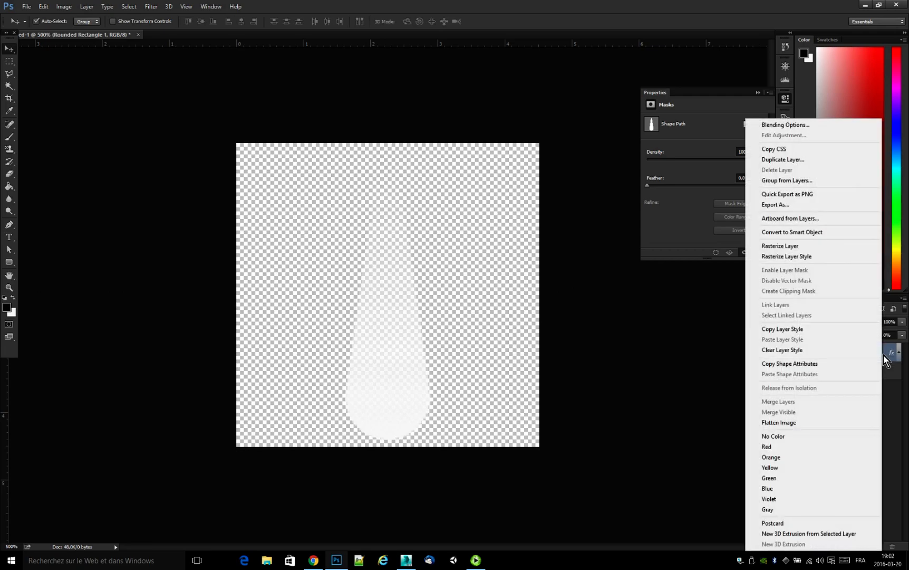
left_click(840, 233)
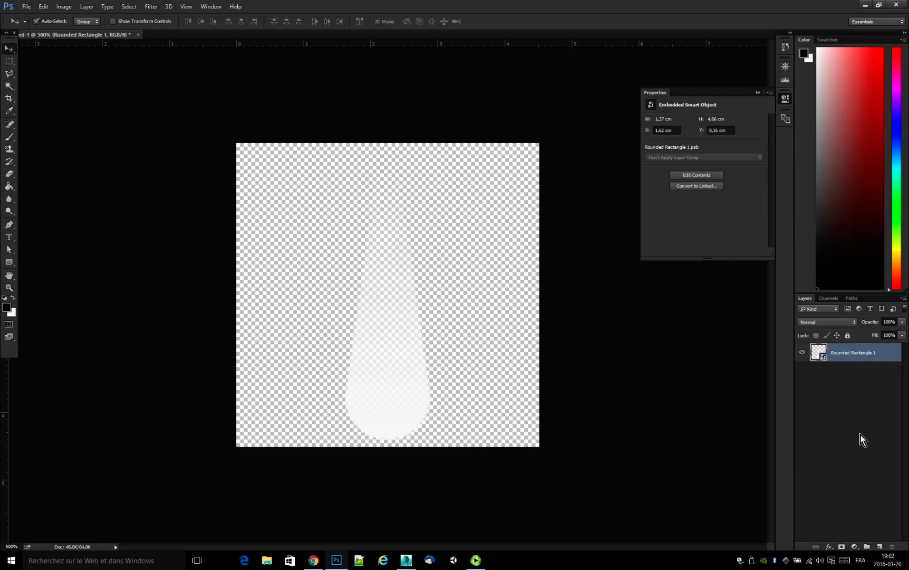
Load the Rounded Rectangle 1 layer's transparency as a selection and save it as a new alpha channel.
left_click(820, 349)
left_click(819, 352, "ctrl")
left_click(831, 299)
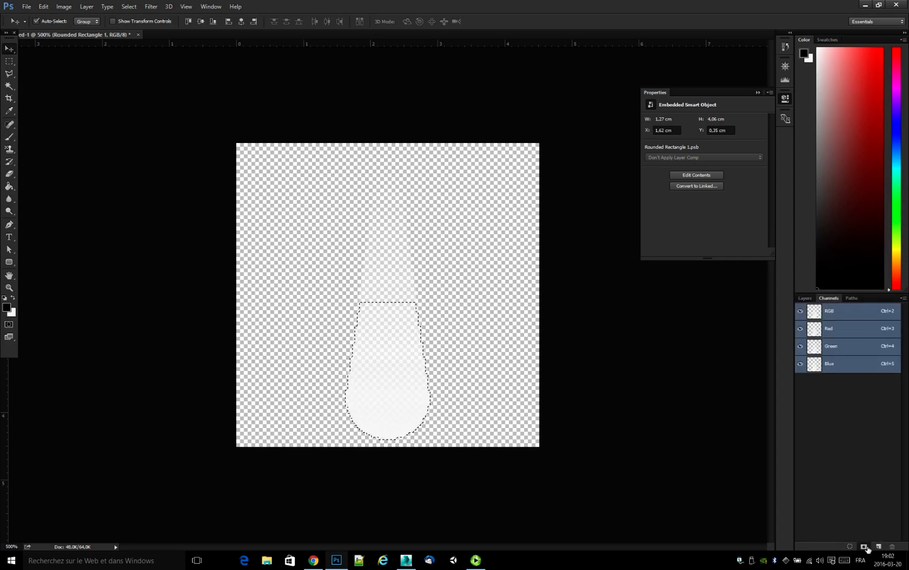
left_click(865, 546)
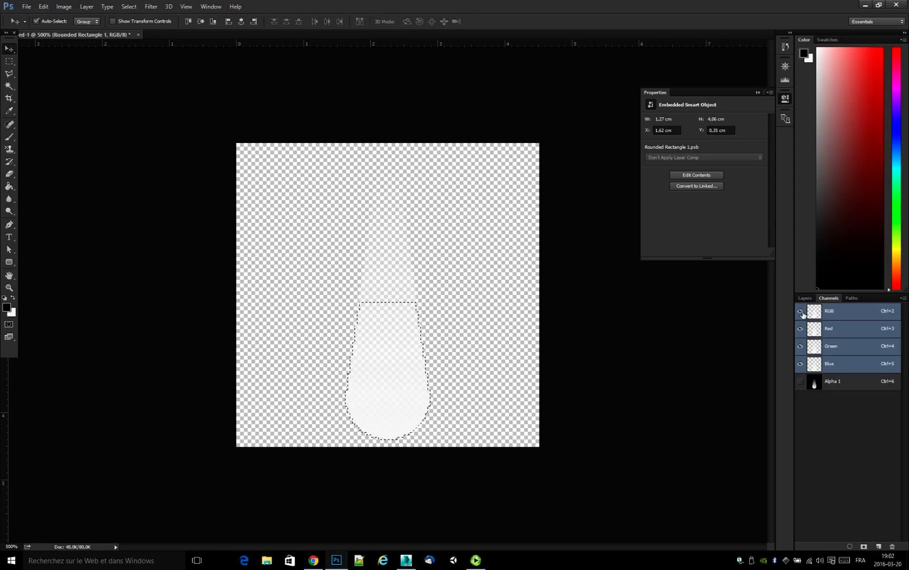
Preview the Alpha 1 channel on its own, clear the selection and restore the RGB composite view.
left_click(801, 382)
left_click(801, 311)
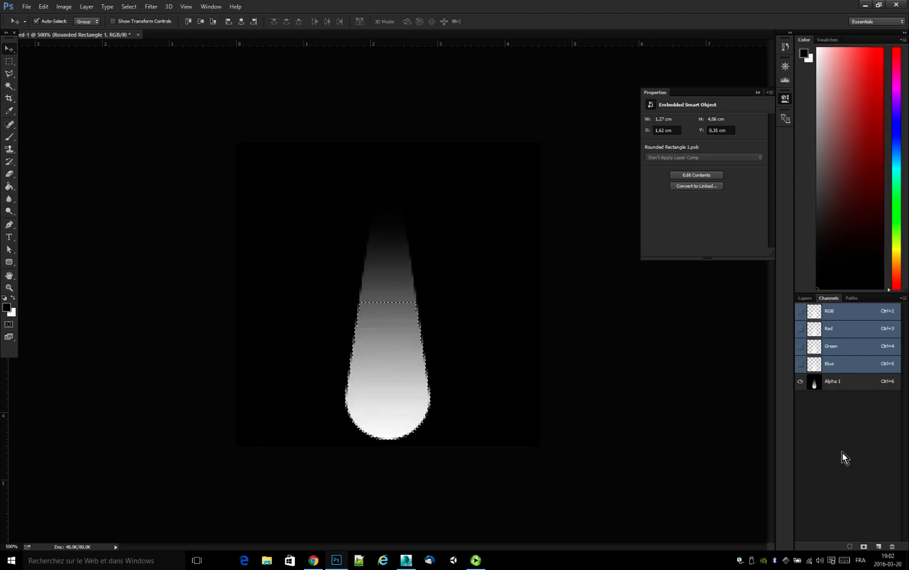
key("ctrl+d")
left_click(801, 312)
left_click(801, 381)
left_click(804, 297)
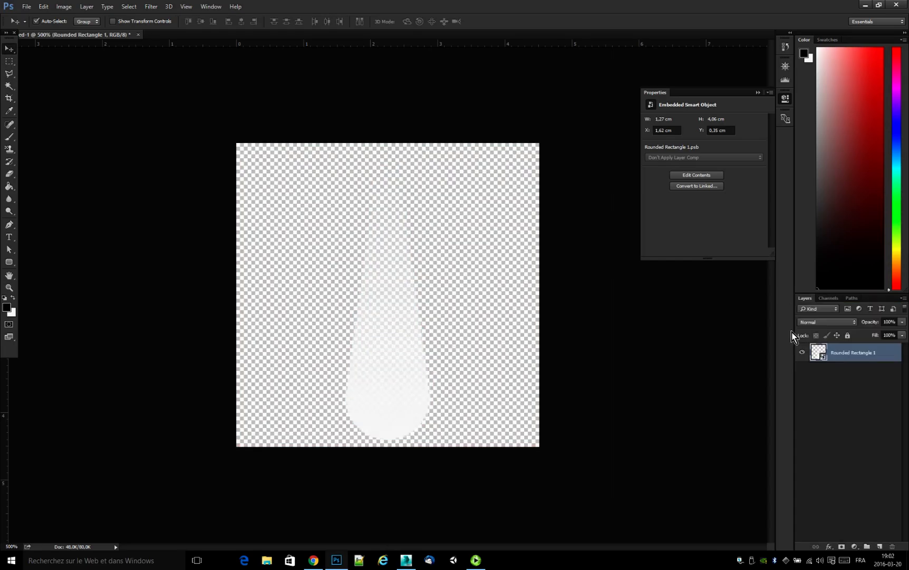
Add a white (ffffff) Solid Color fill layer above the Rounded Rectangle 1 layer.
left_click(854, 546)
left_click(857, 341)
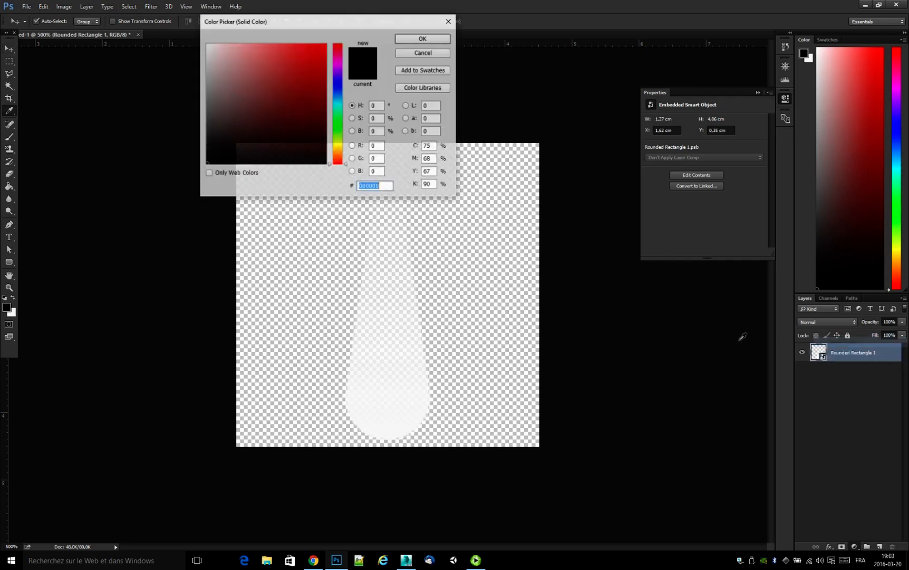
type("ffffff")
key("Return")
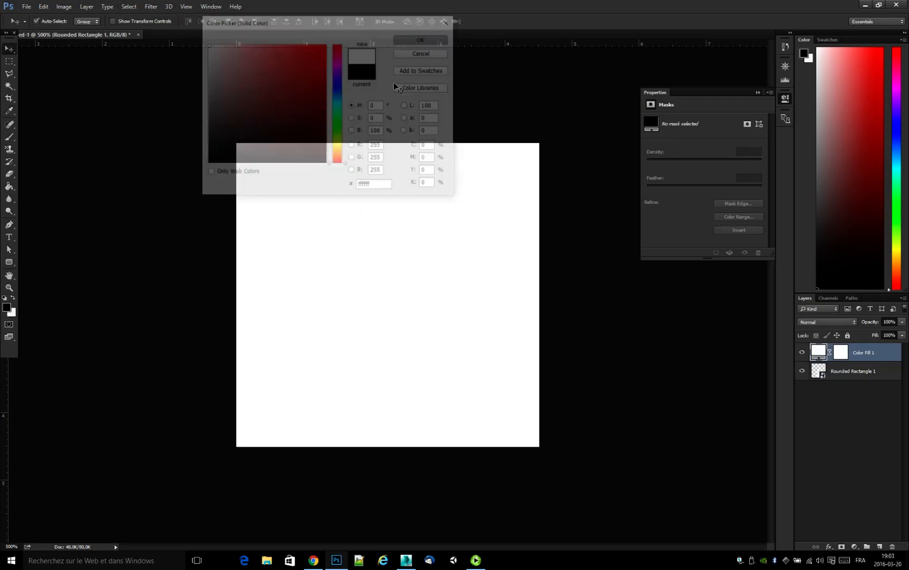
Change the Color Fill 1 layer's color to a very pale blue with hue 192°.
double_click(820, 352)
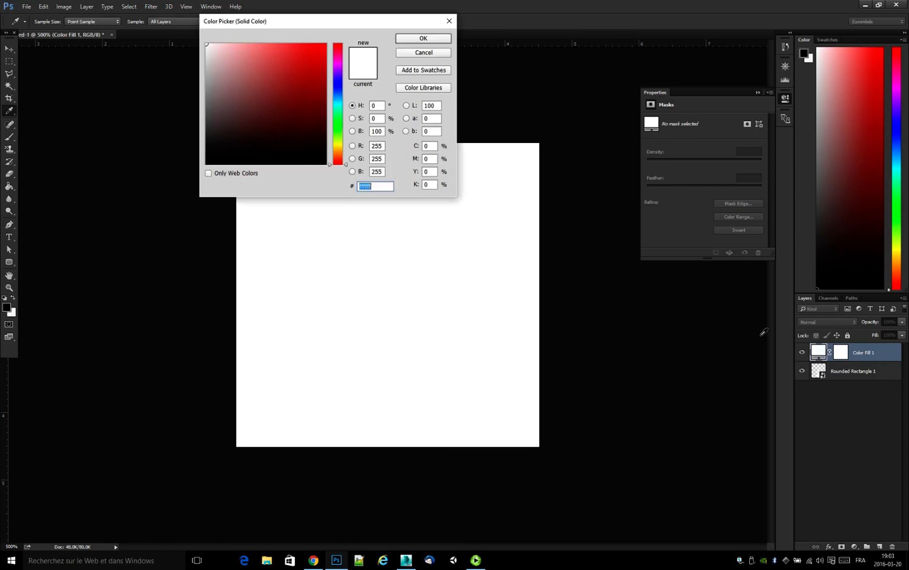
left_click(336, 101)
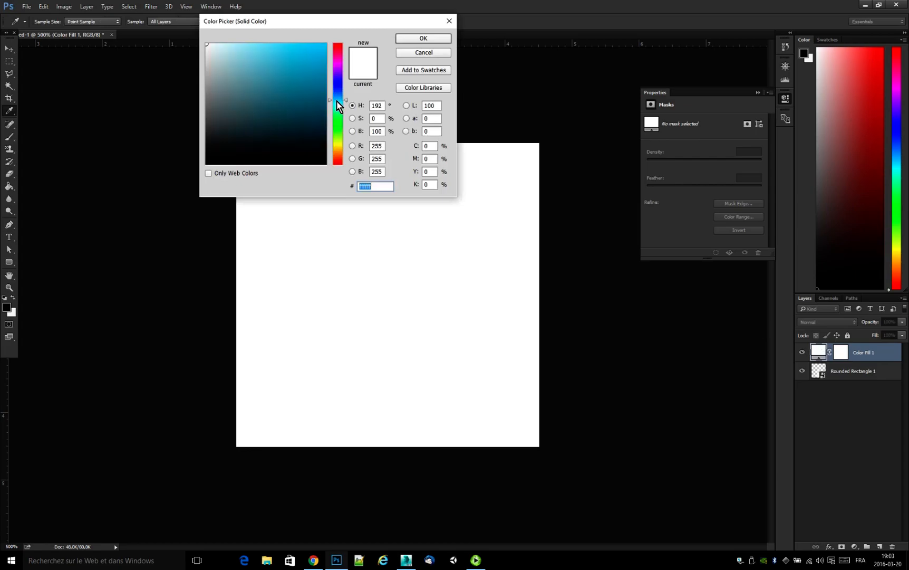
left_click_drag(233, 56, 220, 43)
left_click(417, 39)
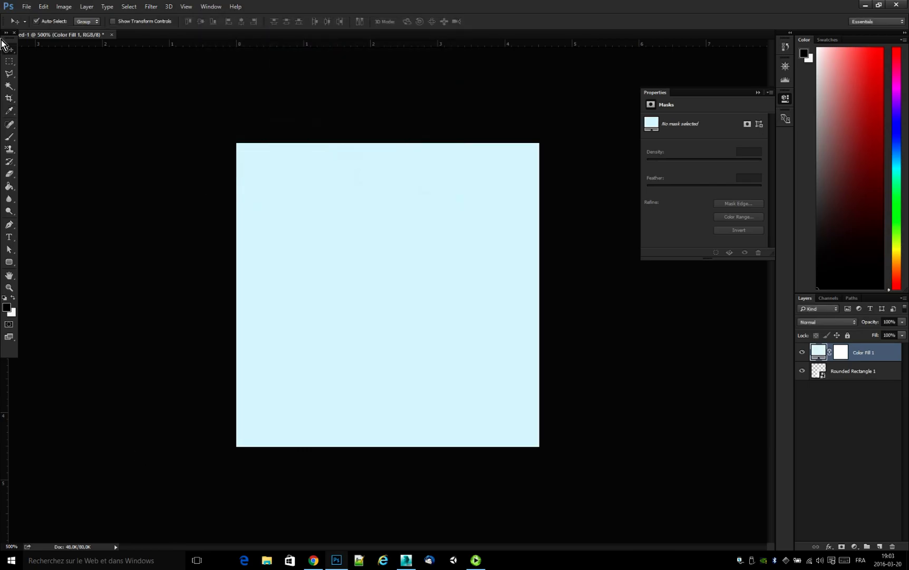
Save the image as the Targa file GouttePanopto.tga on the desktop with alpha channels included.
left_click(27, 7)
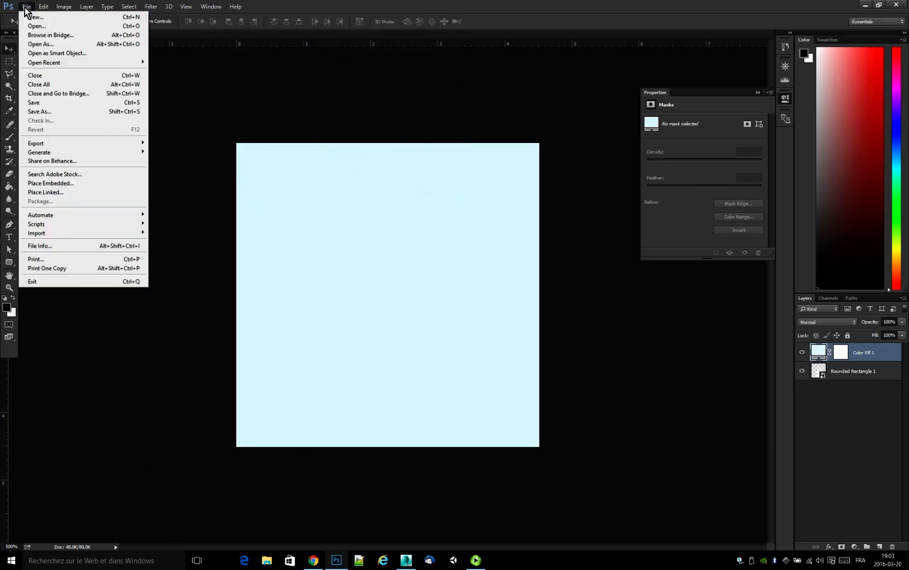
left_click(39, 112)
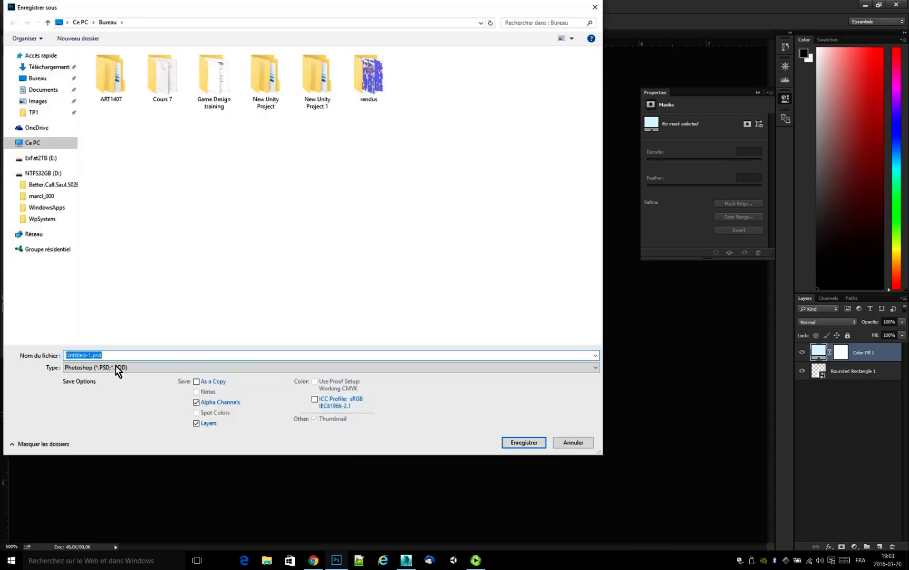
left_click(117, 367)
left_click(125, 520)
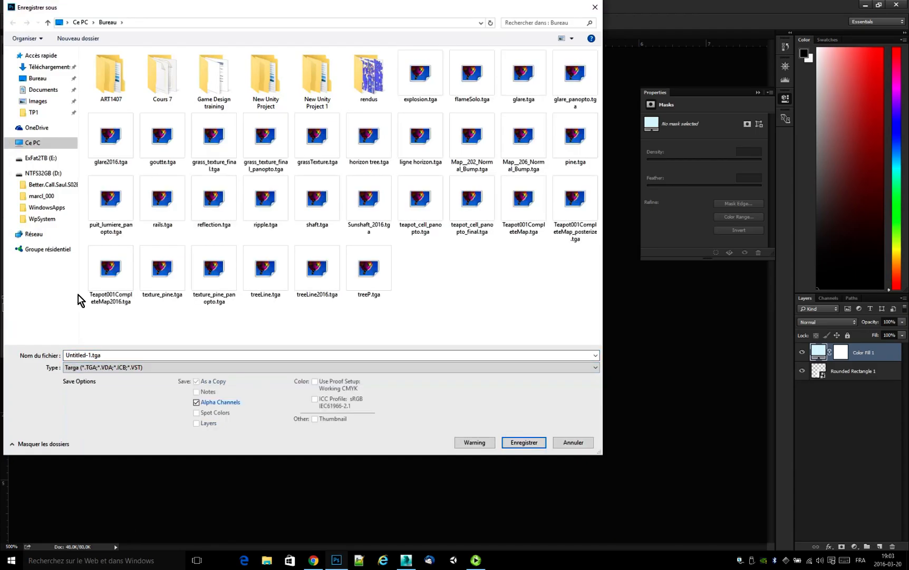
left_click(98, 362)
left_click_drag(98, 362, 48, 360)
type("Go.tga")
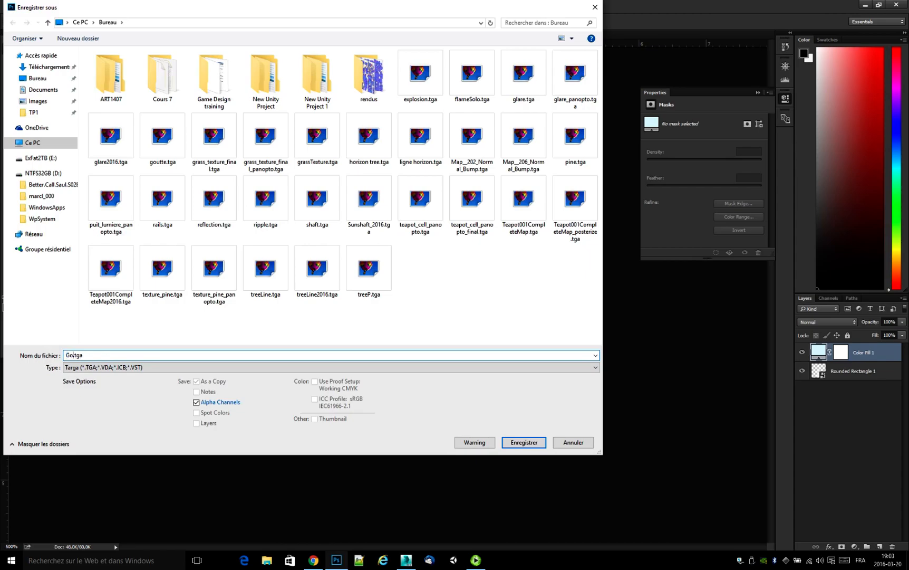
type("nopto")
key("Return")
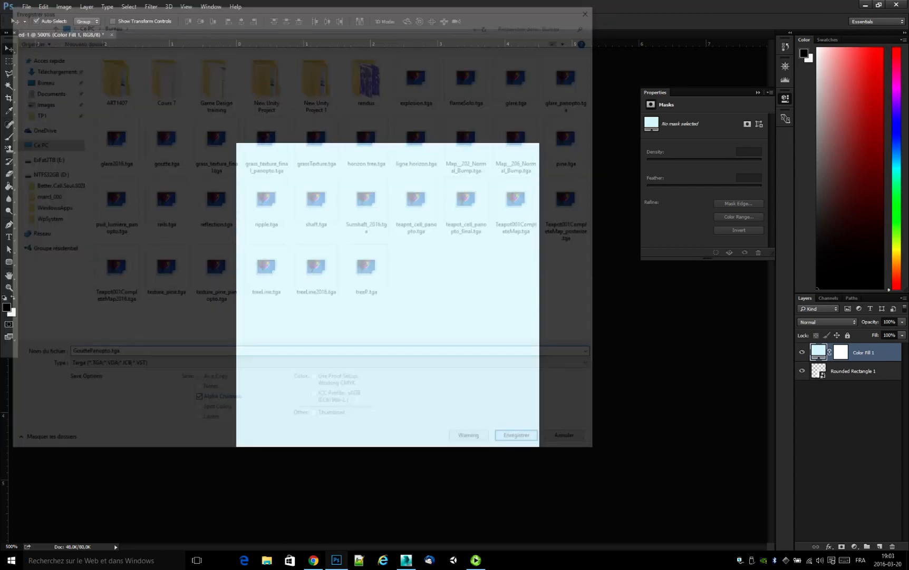
left_click(269, 204)
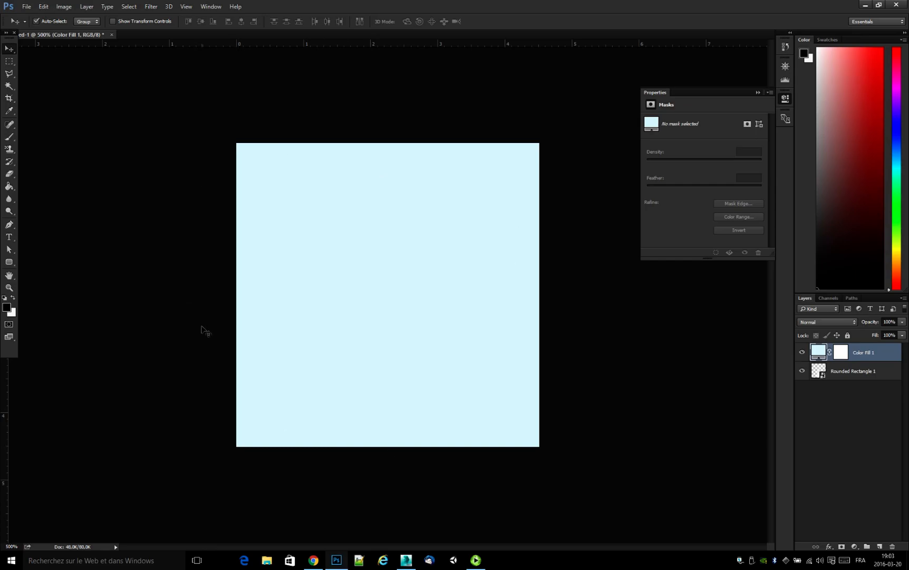
Create a new blank document with a transparent background.
left_click(27, 6)
left_click(32, 18)
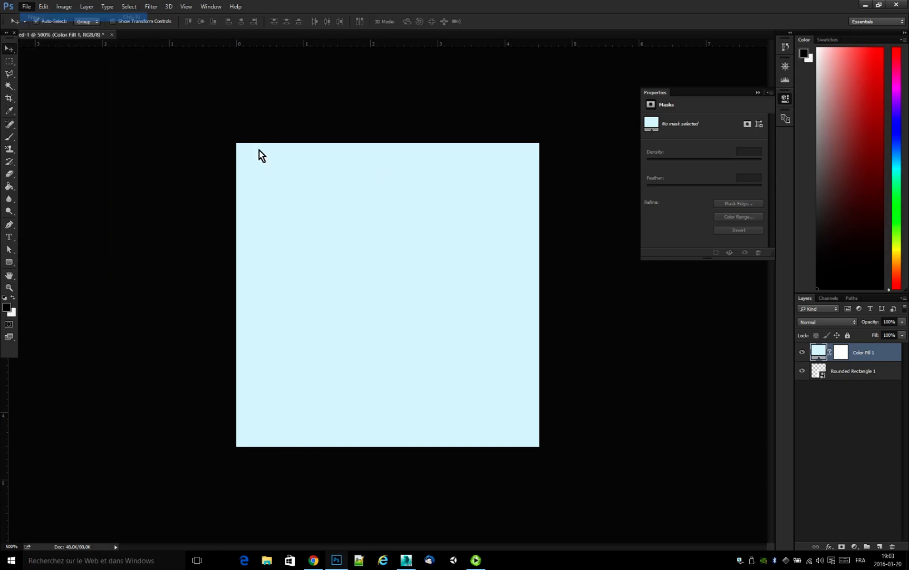
left_click(399, 114)
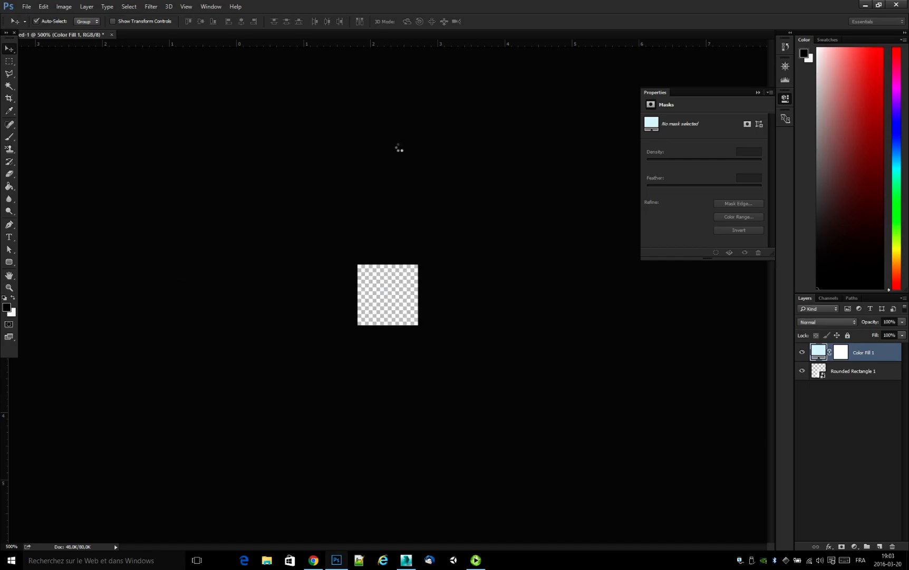
left_click(9, 288)
left_click(394, 305)
left_click(394, 306)
left_click(394, 305)
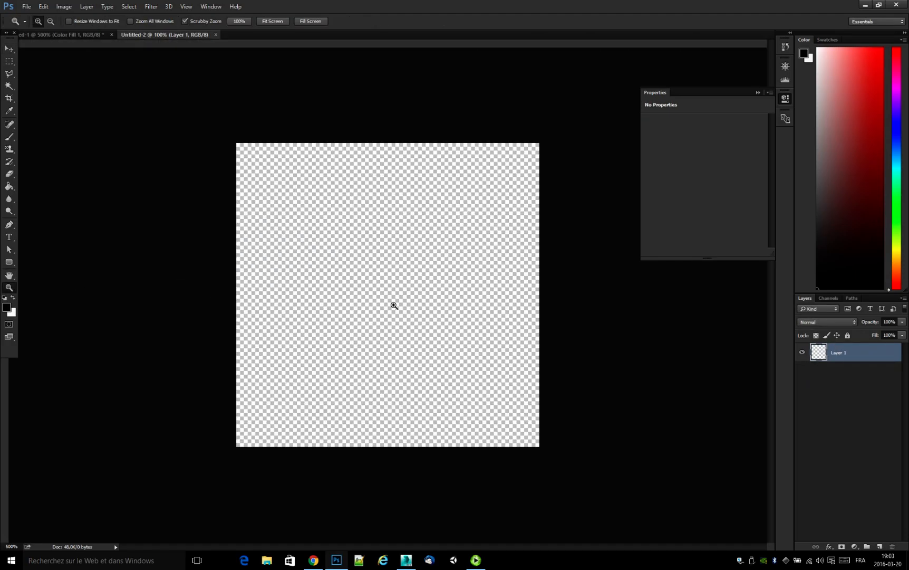
left_click(394, 306)
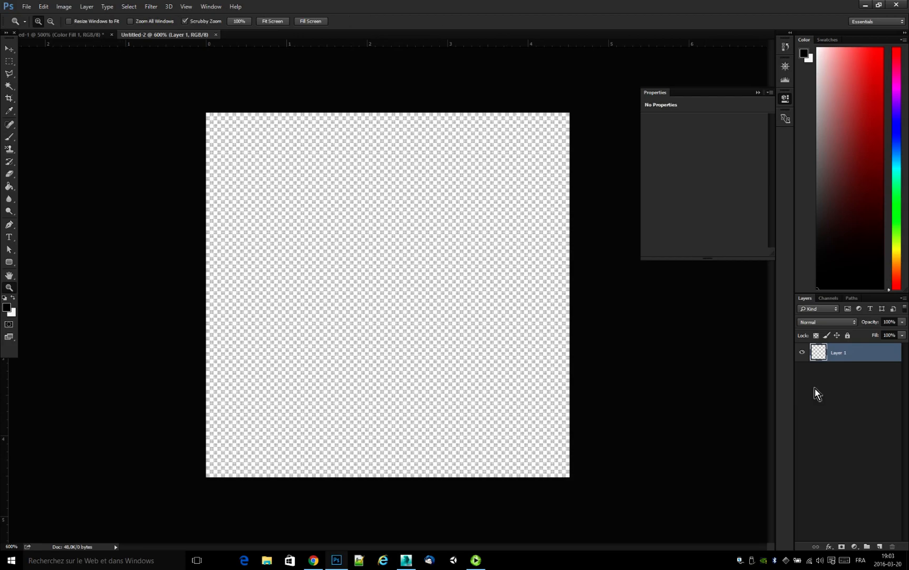
Draw a filled black circle of about 82 × 82 px near the center of the canvas with the Ellipse tool.
left_click_drag(10, 264, 58, 281)
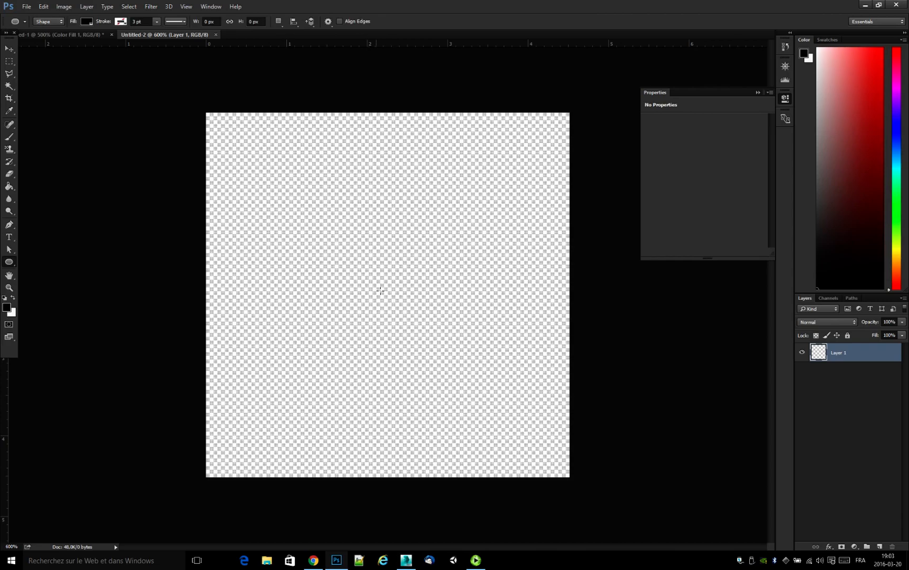
mouse_move(388, 292)
left_mouse_down()
mouse_move(422, 183)
mouse_move(423, 196)
mouse_move(471, 98)
mouse_move(441, 197)
mouse_move(505, 87)
mouse_move(527, 86)
mouse_move(527, 106)
mouse_move(554, 95)
mouse_move(548, 121)
mouse_move(499, 135)
mouse_move(519, 135)
mouse_move(507, 143)
mouse_move(501, 173)
left_mouse_up()
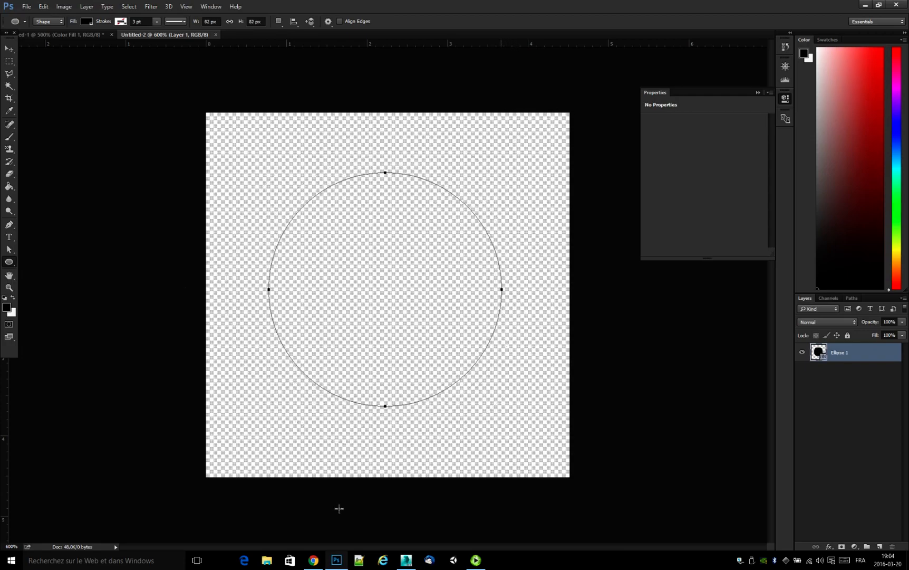
left_click(10, 49)
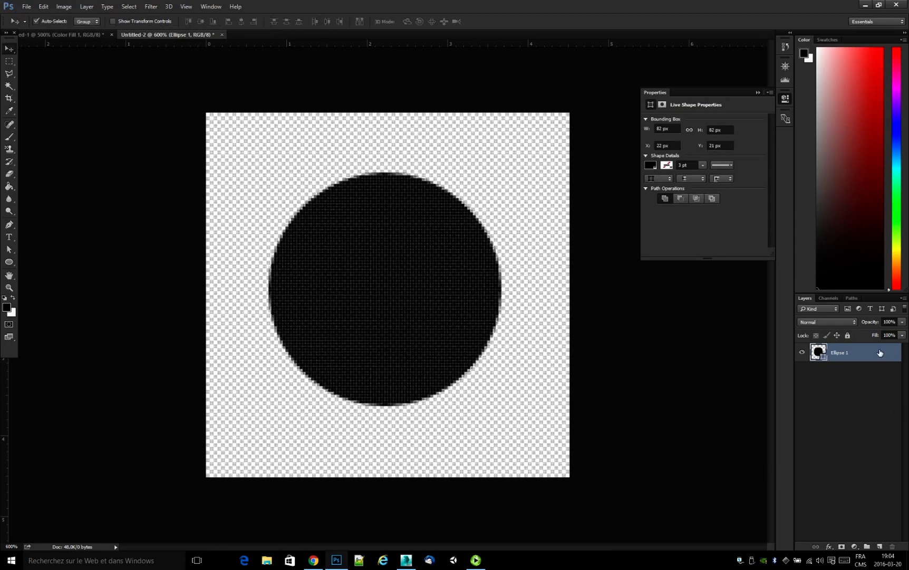
Set the fill of the Ellipse 1 layer to 0%.
left_click(903, 336)
left_click_drag(903, 351, 858, 397)
left_click(859, 397)
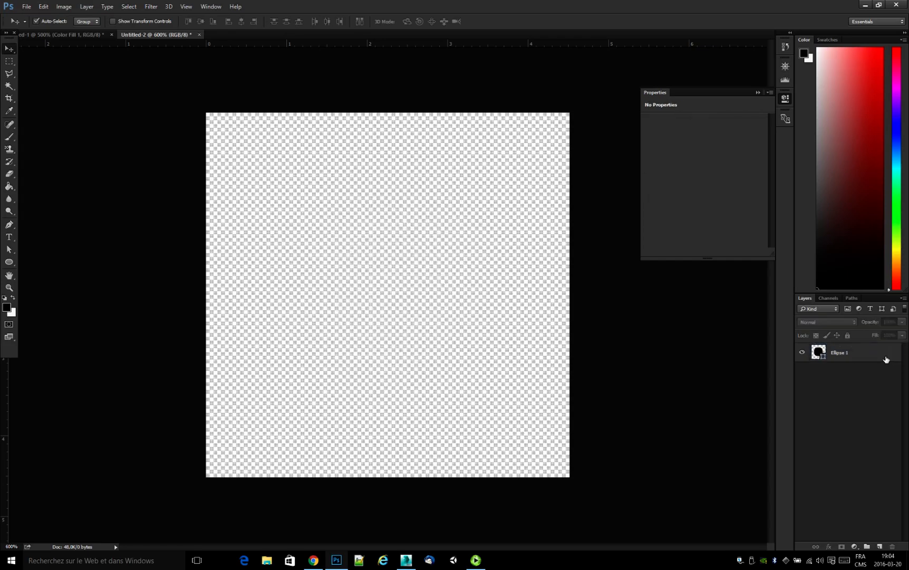
Add Outer Glow and Inner Glow effects with their default settings to the Ellipse 1 layer.
left_click(886, 359)
key("space")
double_click(886, 359)
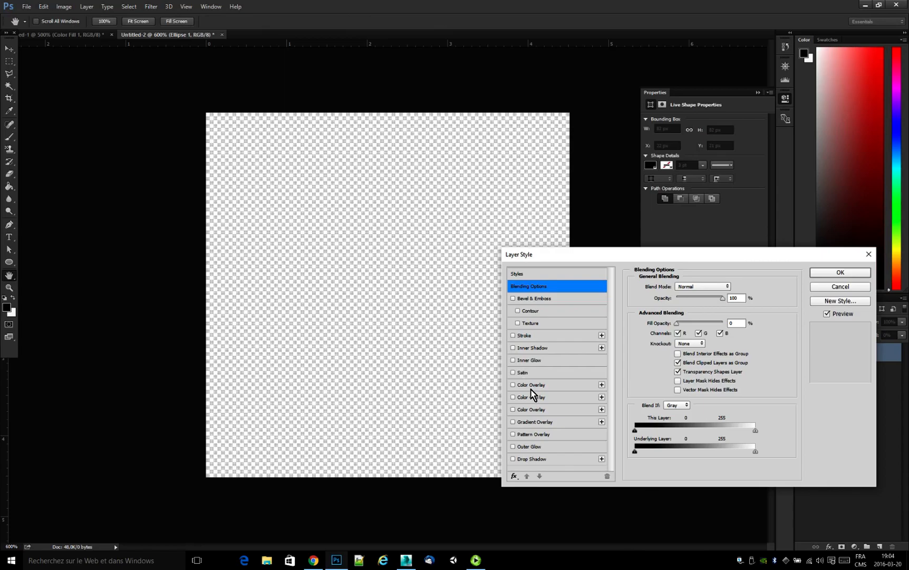
left_click(514, 447)
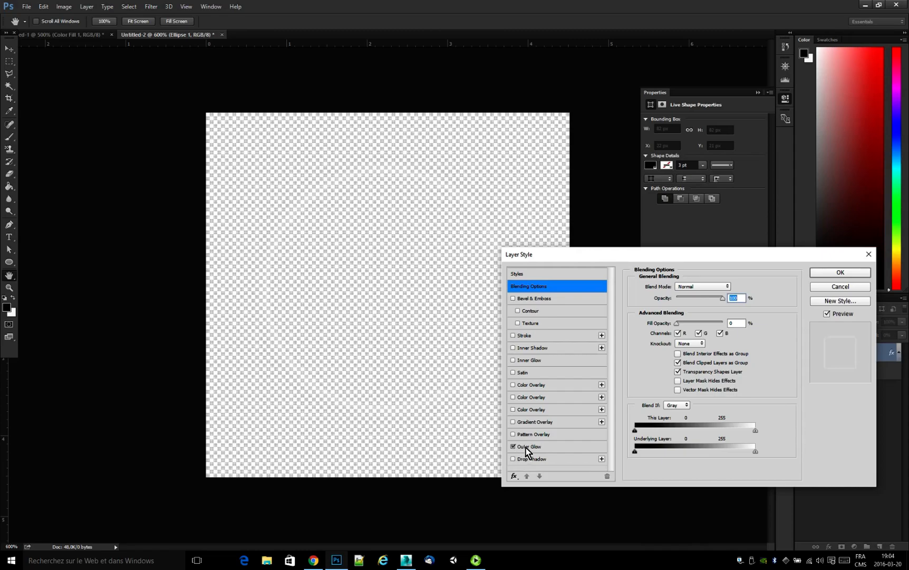
left_click(526, 447)
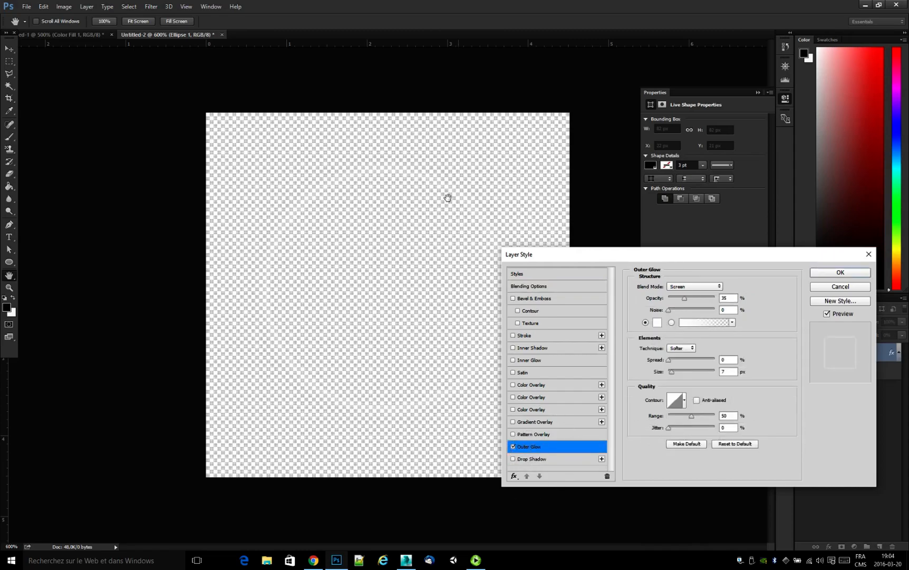
left_click(513, 360)
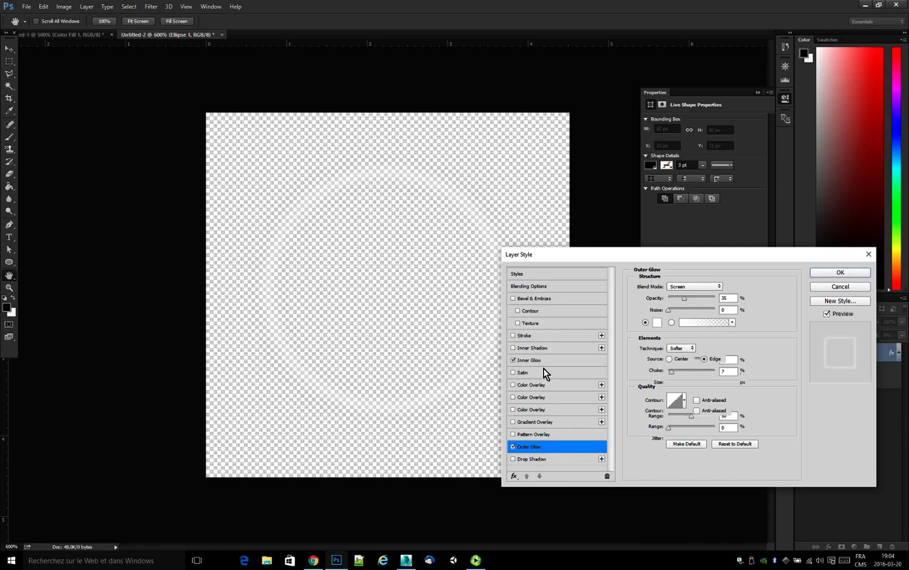
left_click(539, 360)
left_click(543, 446)
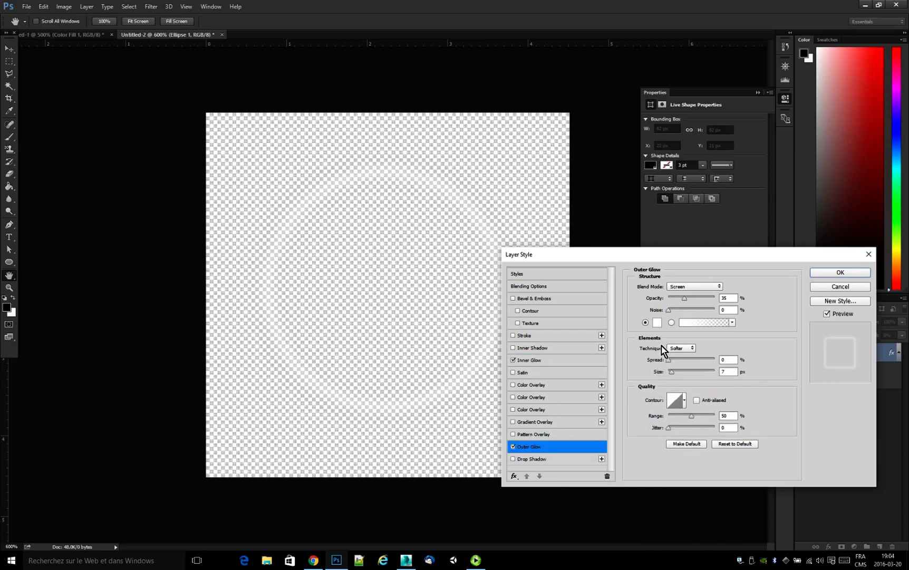
left_click(830, 275)
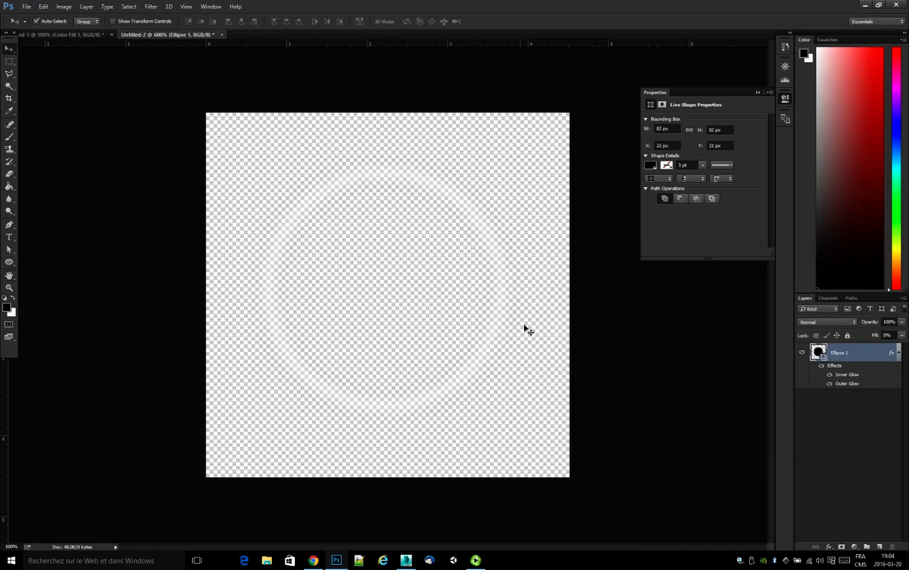
Add a black (000000) Solid Color fill layer and place it below the Ellipse 1 layer.
left_click(856, 485)
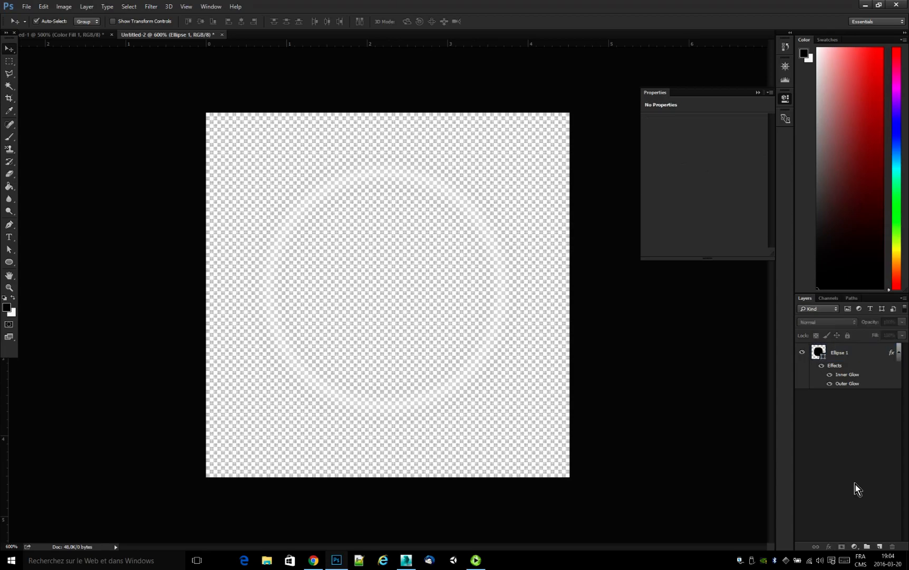
left_click(855, 547)
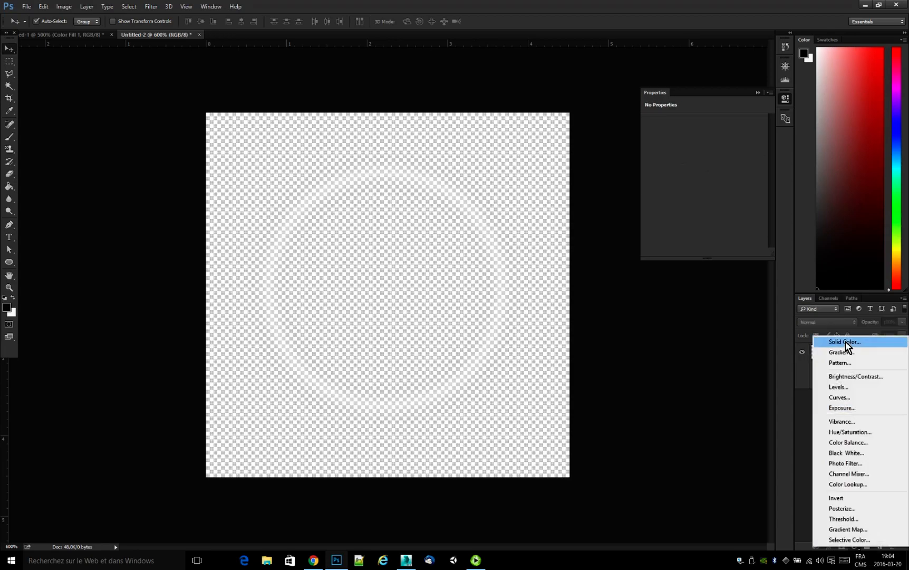
left_click(593, 427)
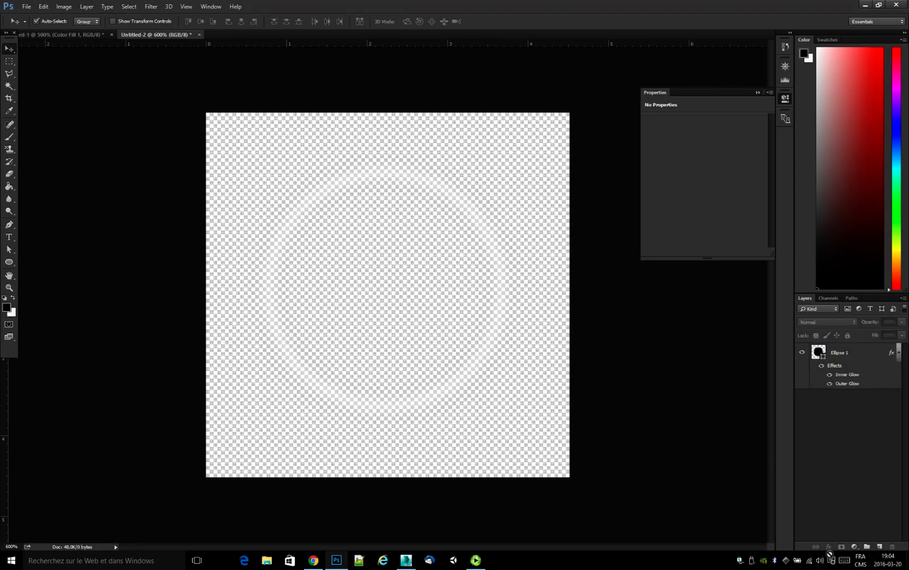
left_click(855, 547)
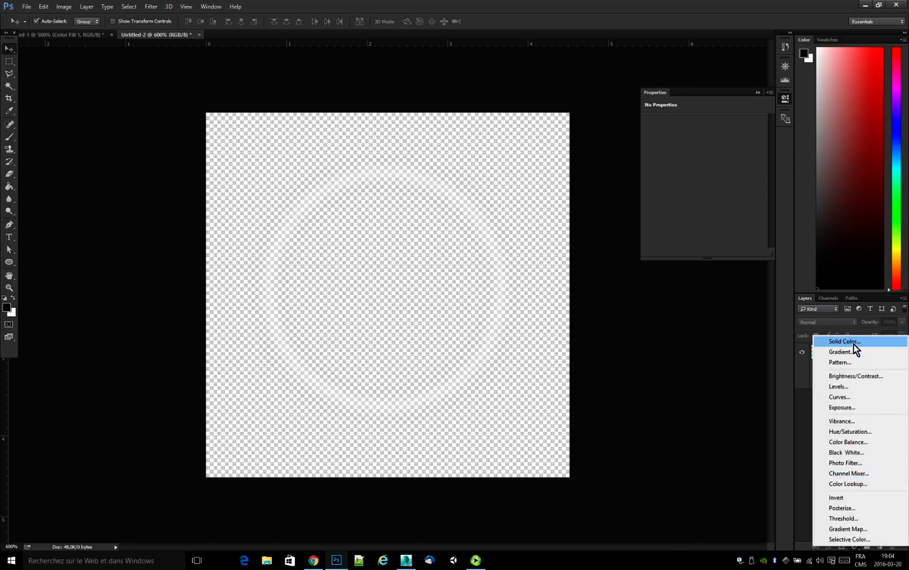
left_click(854, 344)
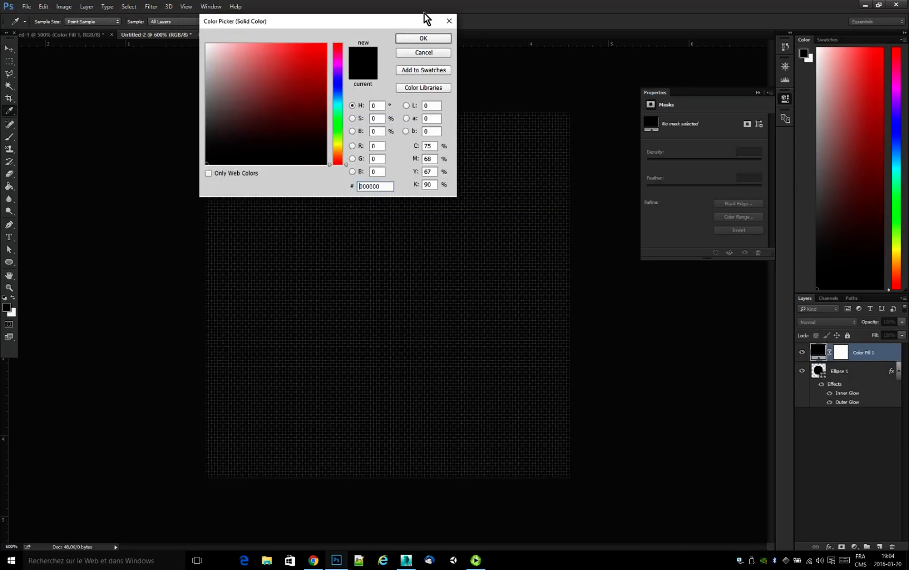
key("Return")
left_click_drag(886, 355, 895, 422)
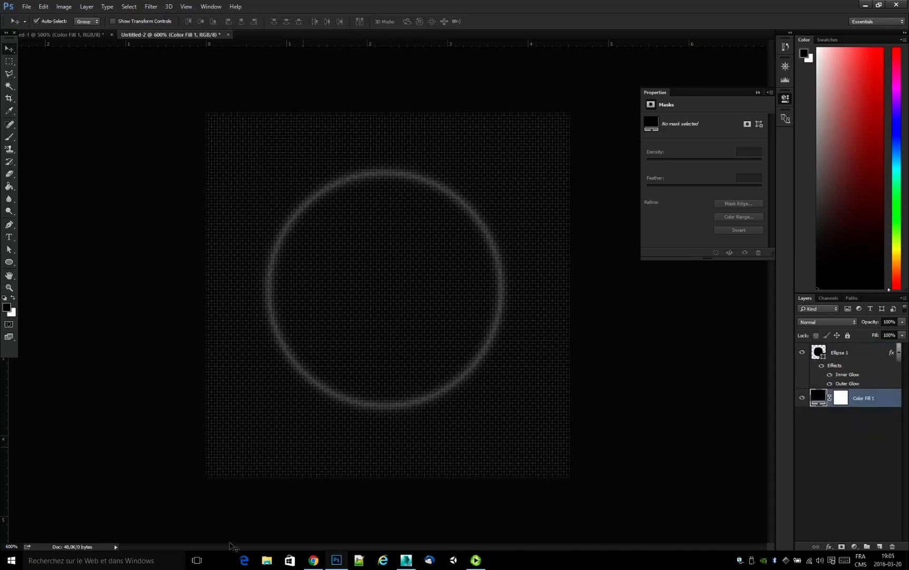
Merge the Ellipse 1 layer and the black Color Fill 1 layer into a single layer.
left_click(13, 547)
type("300")
key("Return")
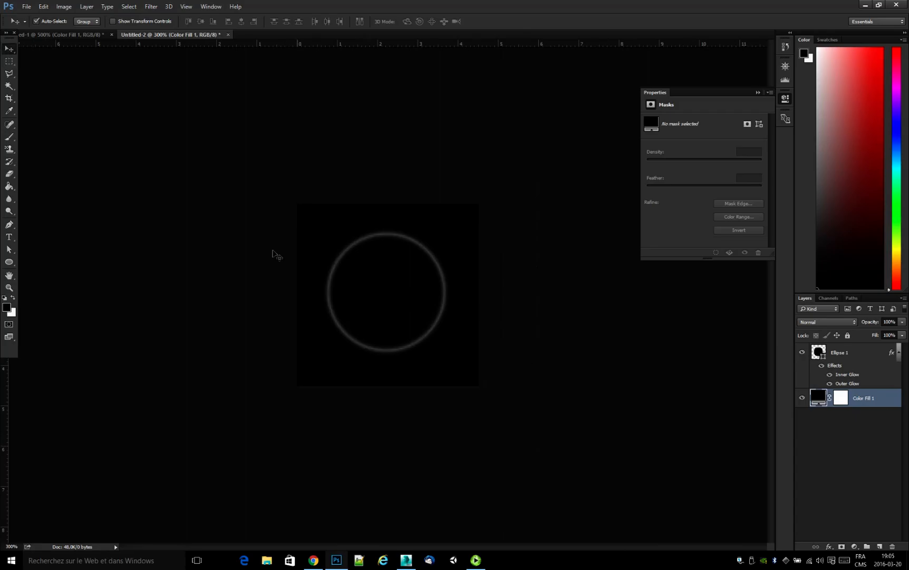
double_click(821, 401)
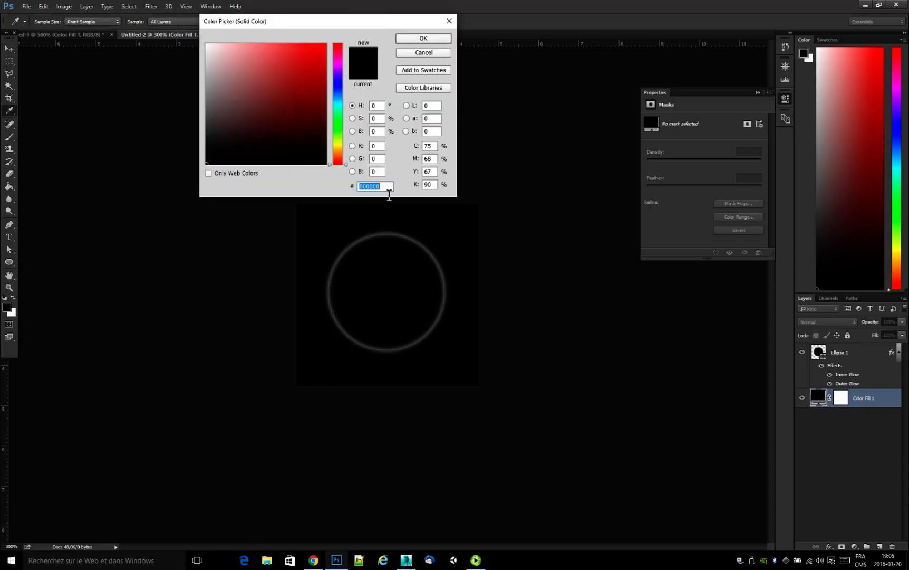
left_click(403, 40)
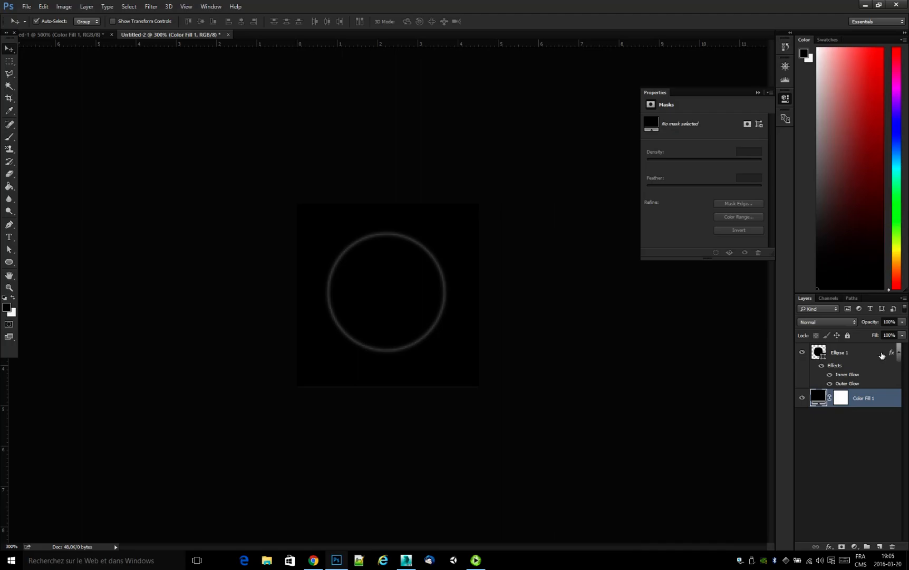
left_click(882, 355, "shift")
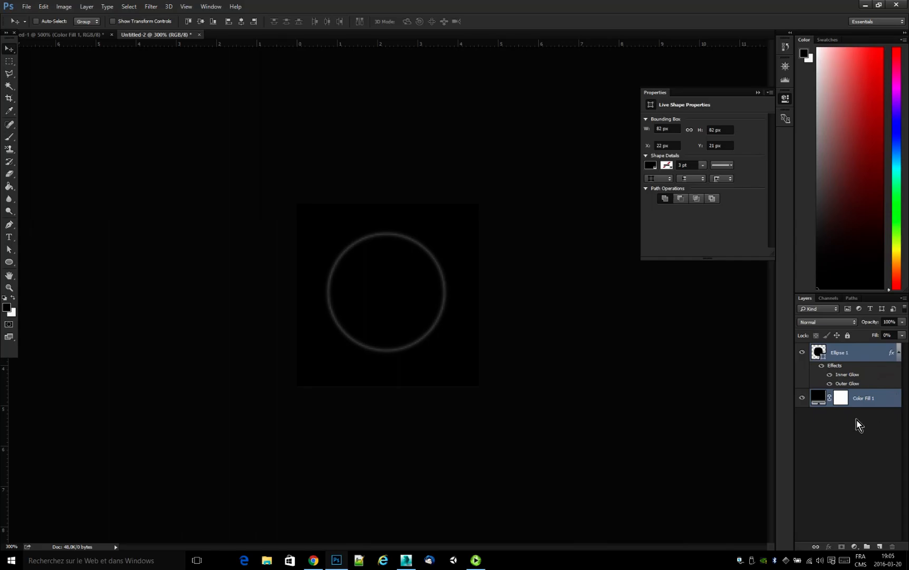
key("ctrl+e")
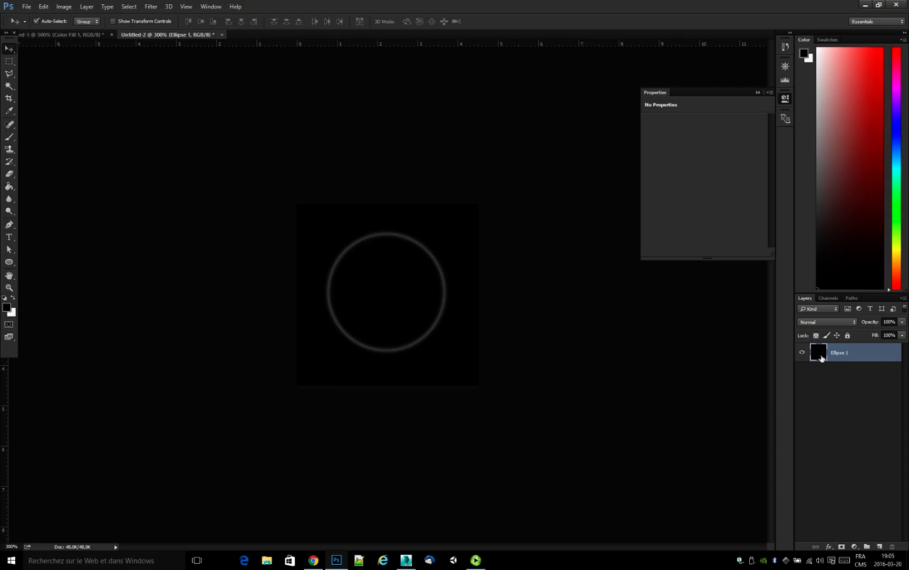
Copy the whole merged ring image into a new alpha channel, with the RGB channels shown and the alpha channel hidden.
key("ctrl+a")
left_click(831, 298)
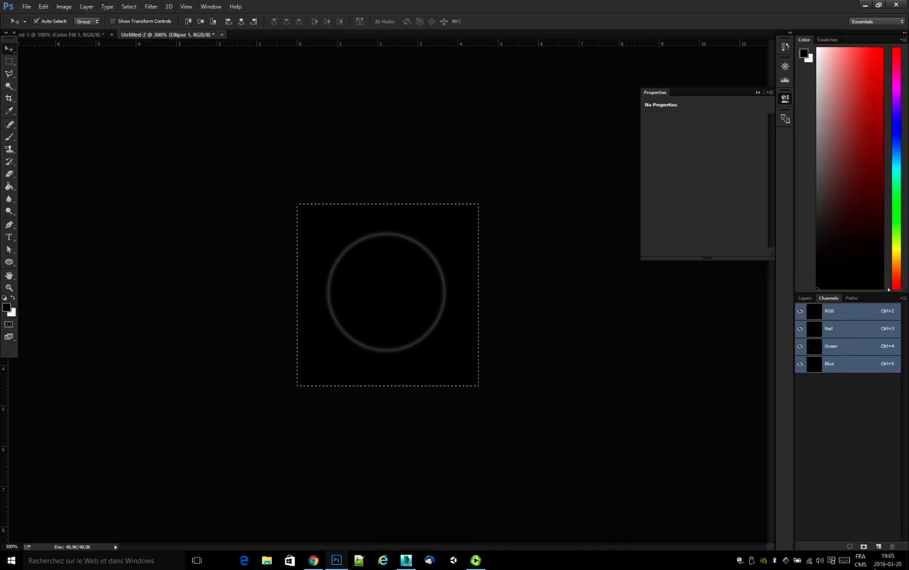
left_click(880, 547)
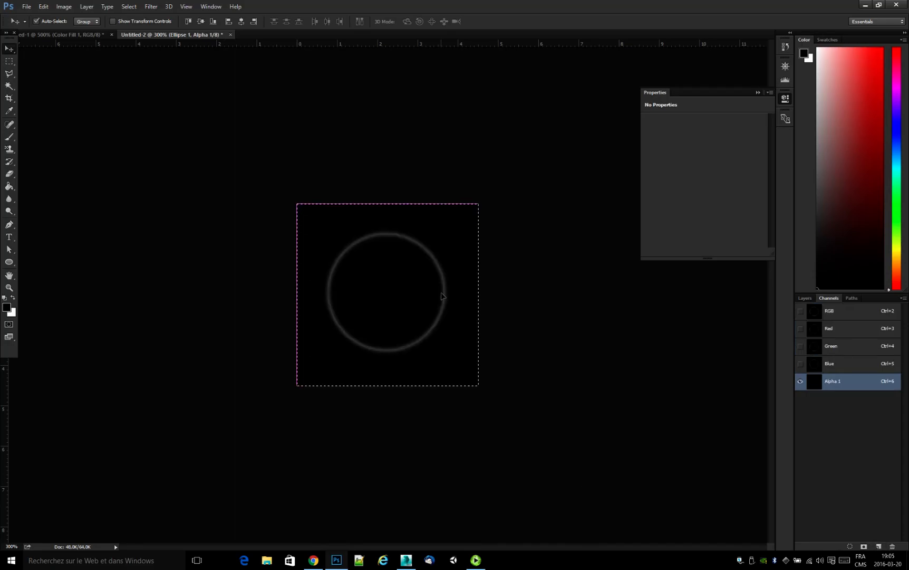
left_click(801, 312)
left_click(801, 381)
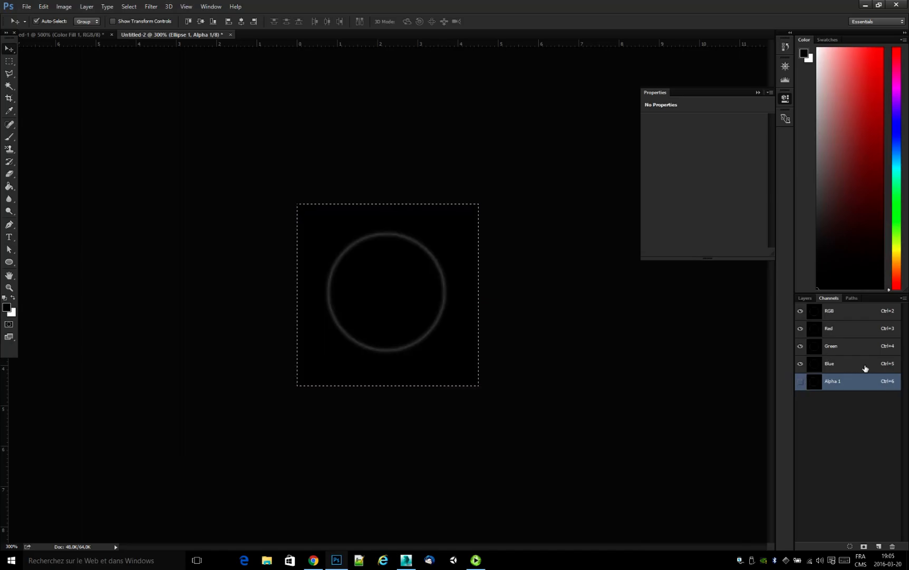
Add a pale-blue Solid Color fill layer with a hue of 186° above the merged Ellipse 1 layer.
left_click(805, 298)
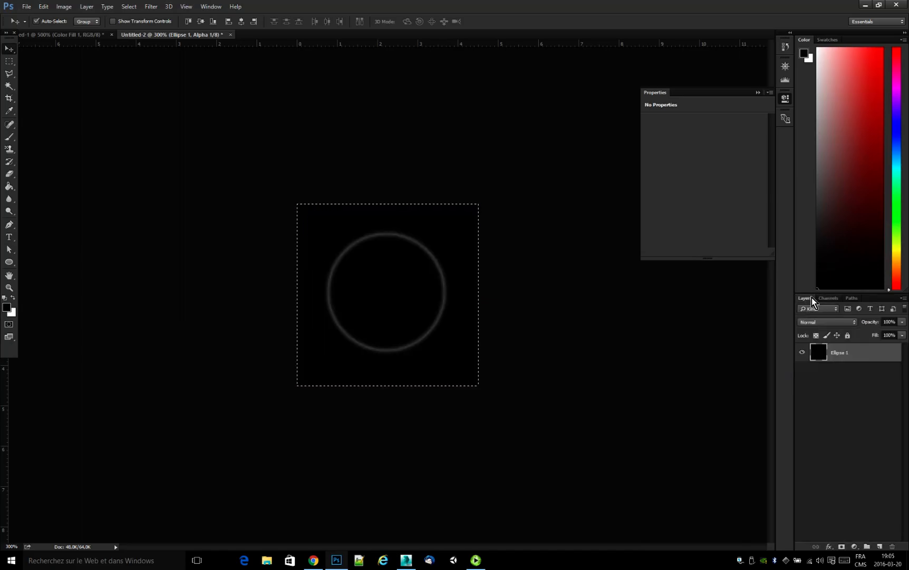
left_click(832, 424)
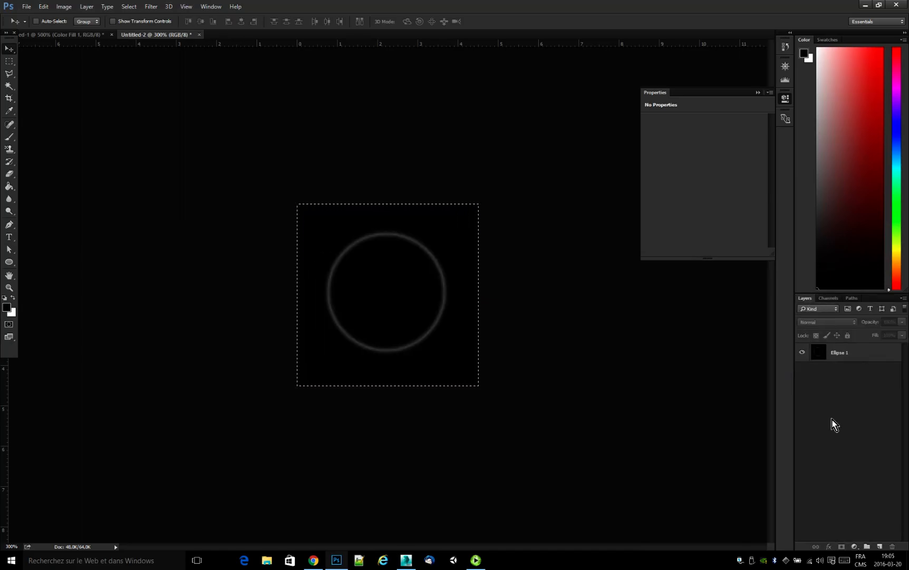
left_click(855, 546)
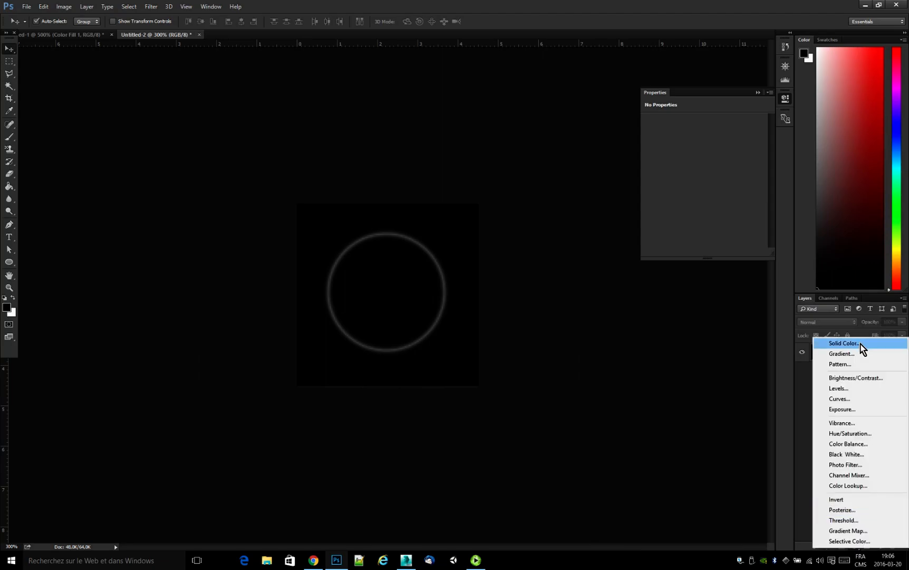
left_click(861, 346)
type("ffffff")
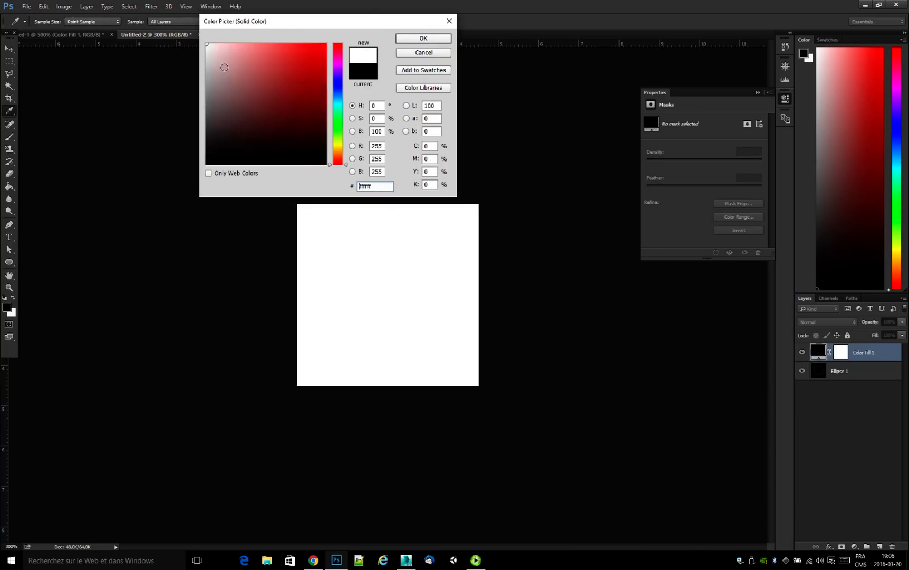
left_click(338, 102)
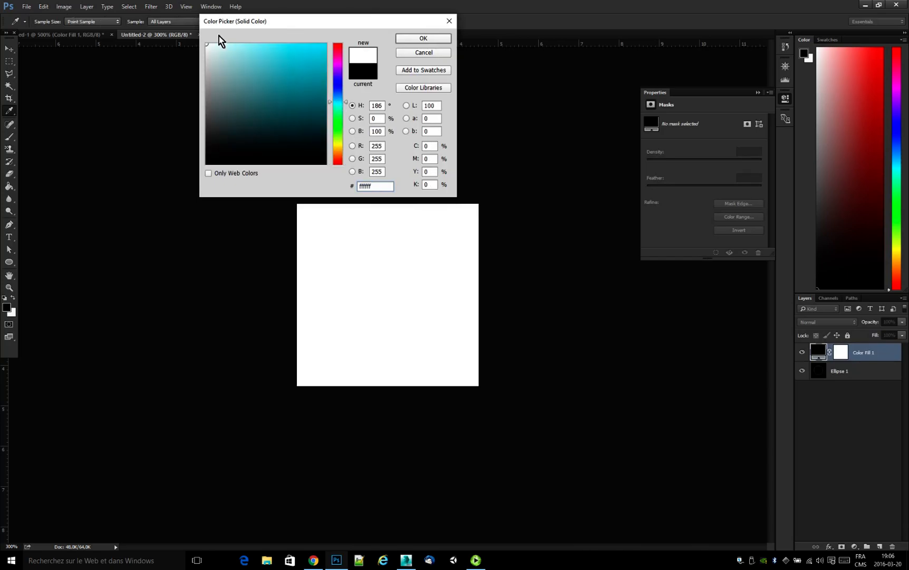
left_click(224, 49)
left_click(422, 38)
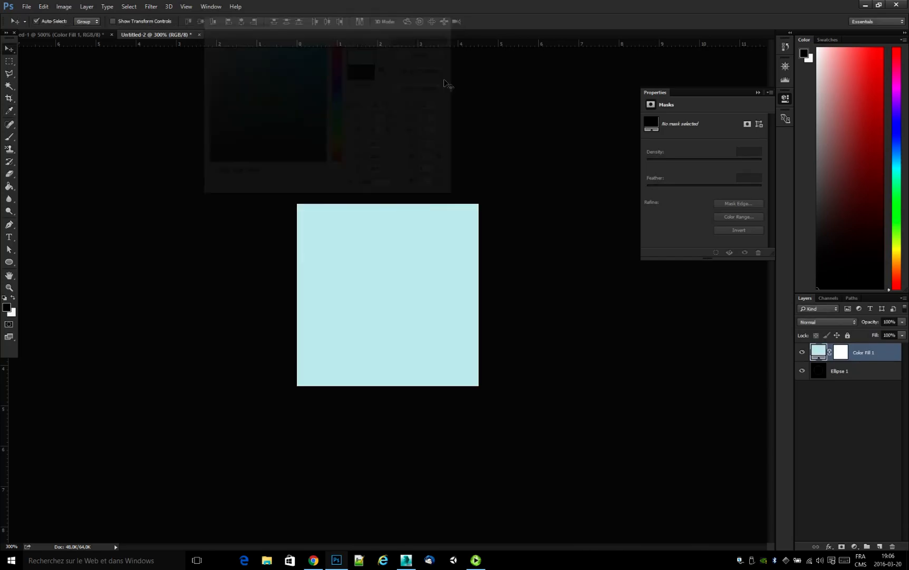
Save the image to the desktop as the Targa file ripple_panopto.tga with alpha channels at 32 bits/pixel.
left_click(26, 7)
left_click(48, 110)
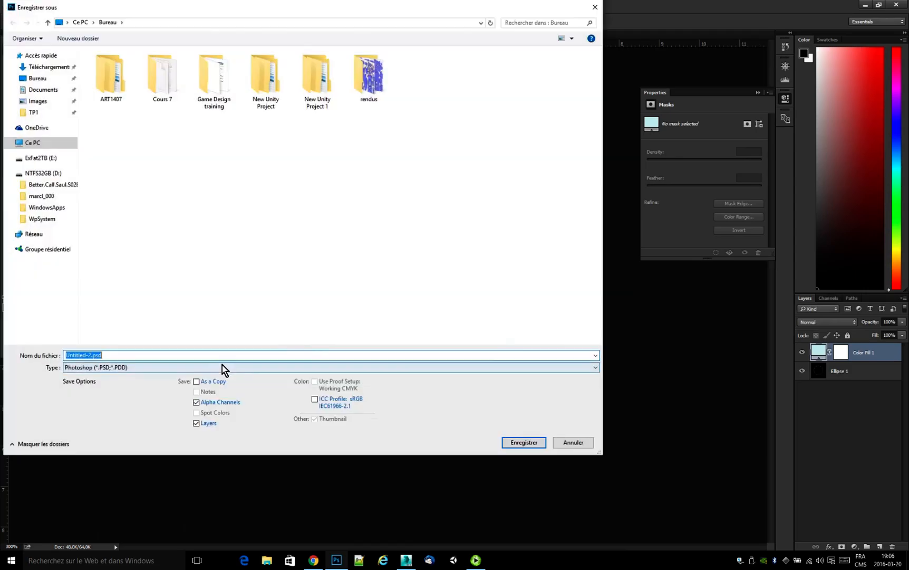
left_click(223, 367)
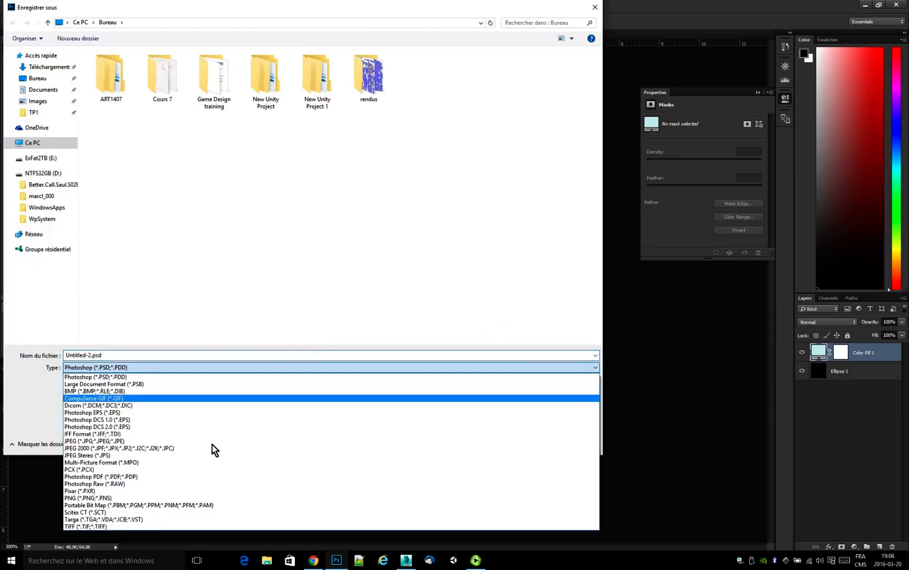
left_click(185, 519)
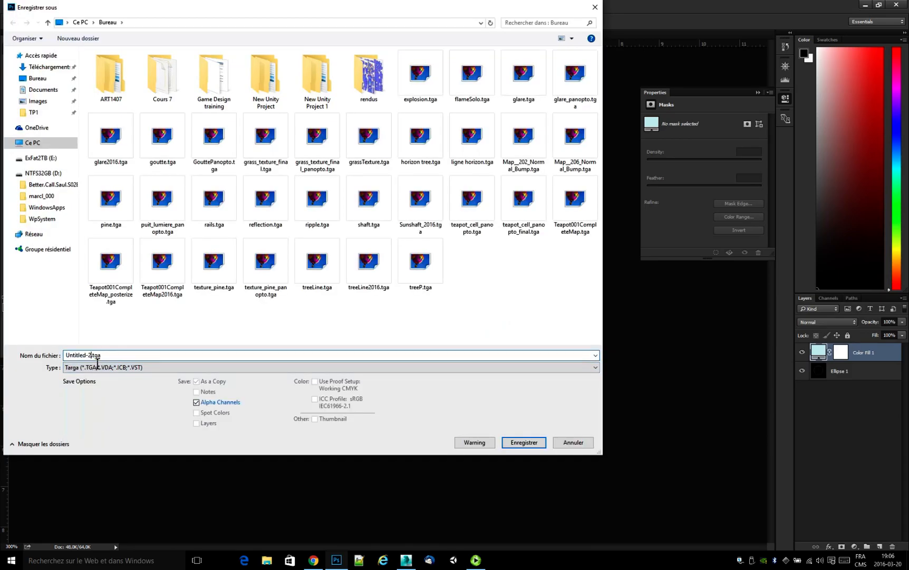
type("ripple_panopto")
key("Return")
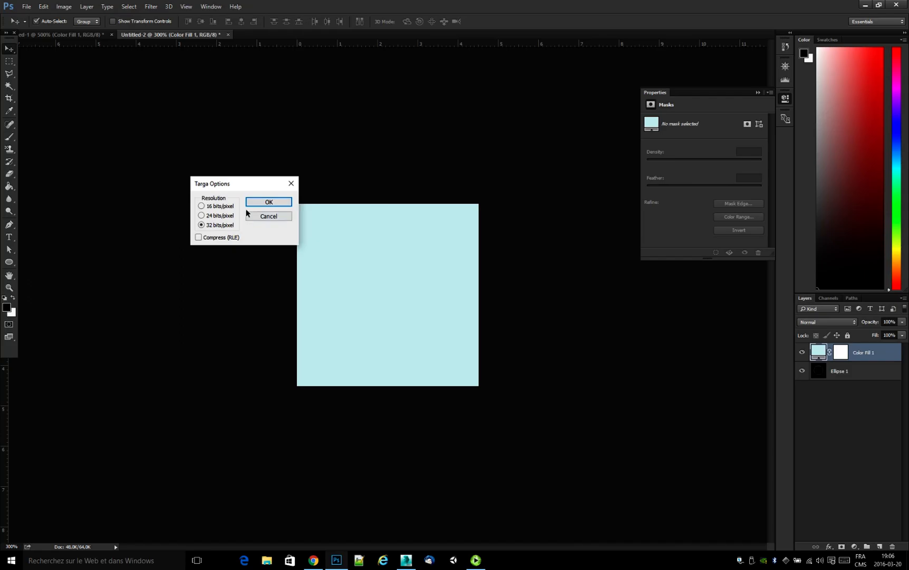
left_click(280, 202)
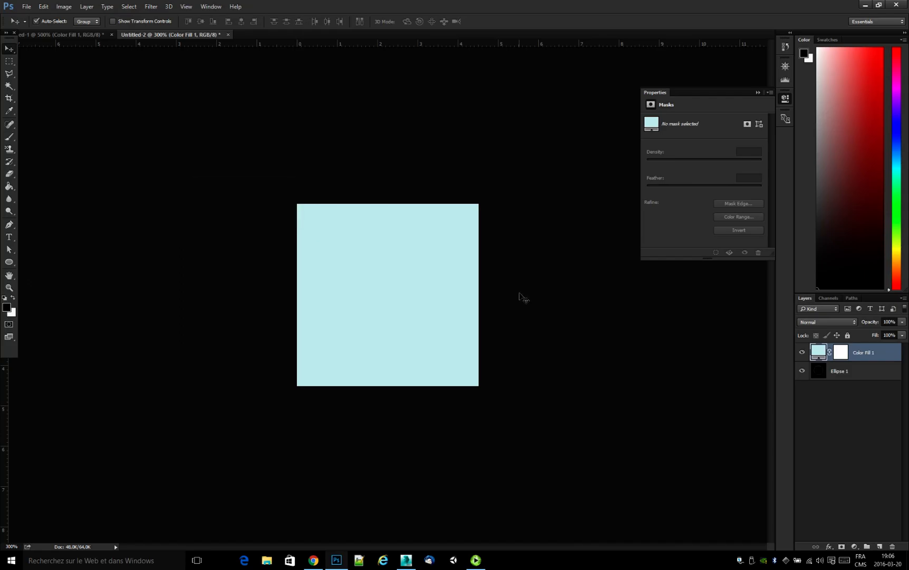
Switch to Unity and create a new 3D project named pluie on drive E:.
left_click(865, 6)
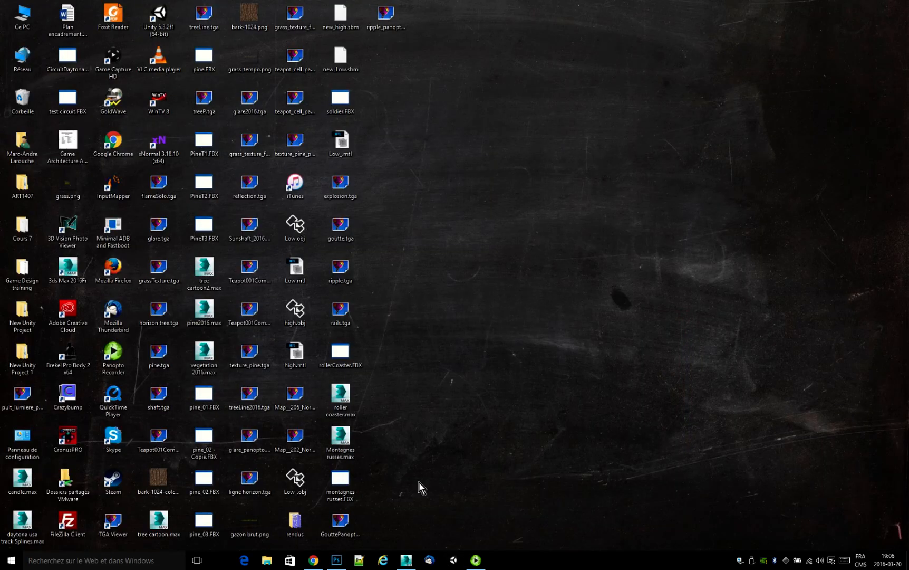
left_click(454, 566)
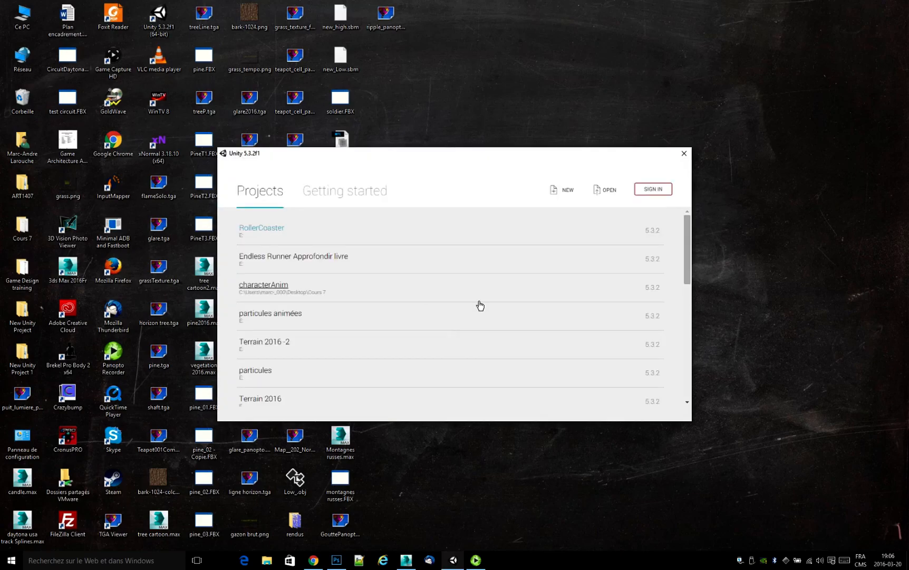
left_click(563, 190)
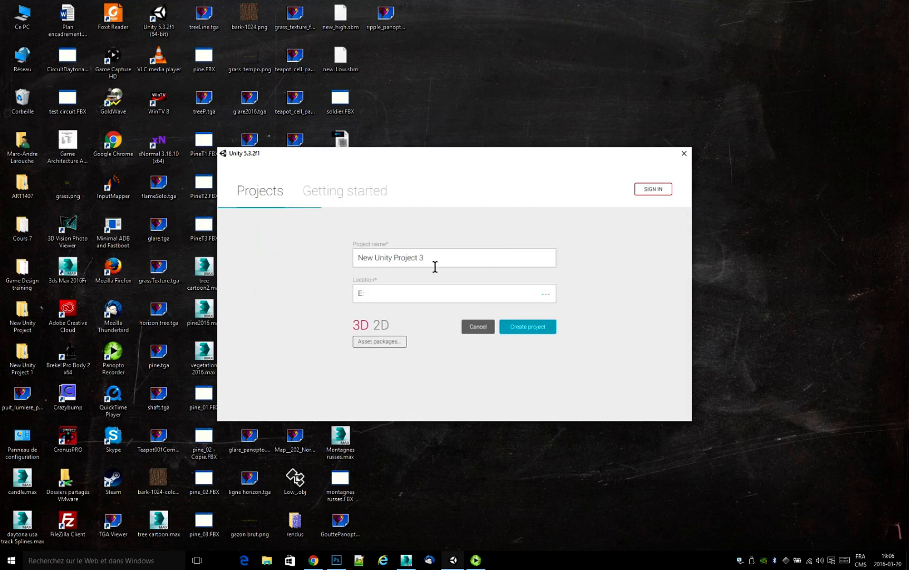
left_click_drag(433, 265, 311, 256)
type("pluie")
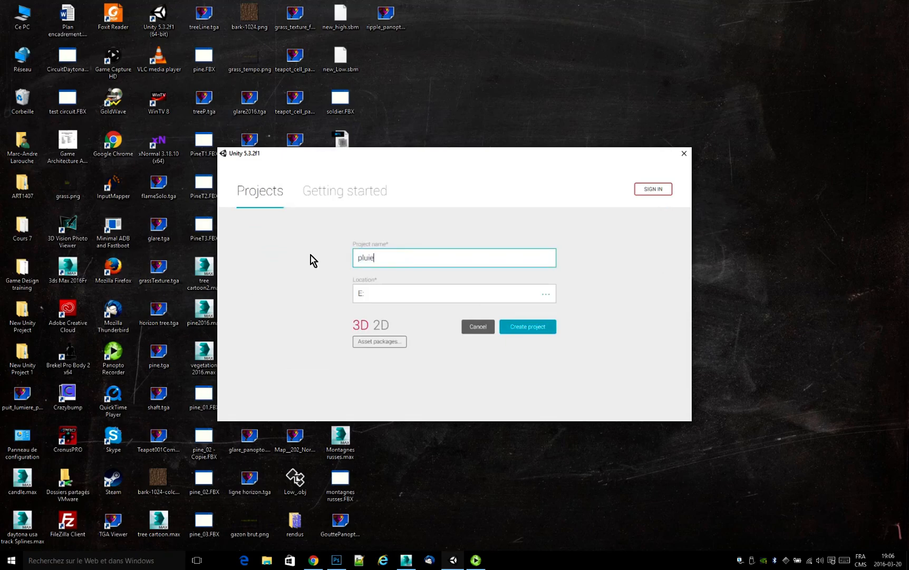
left_click(364, 329)
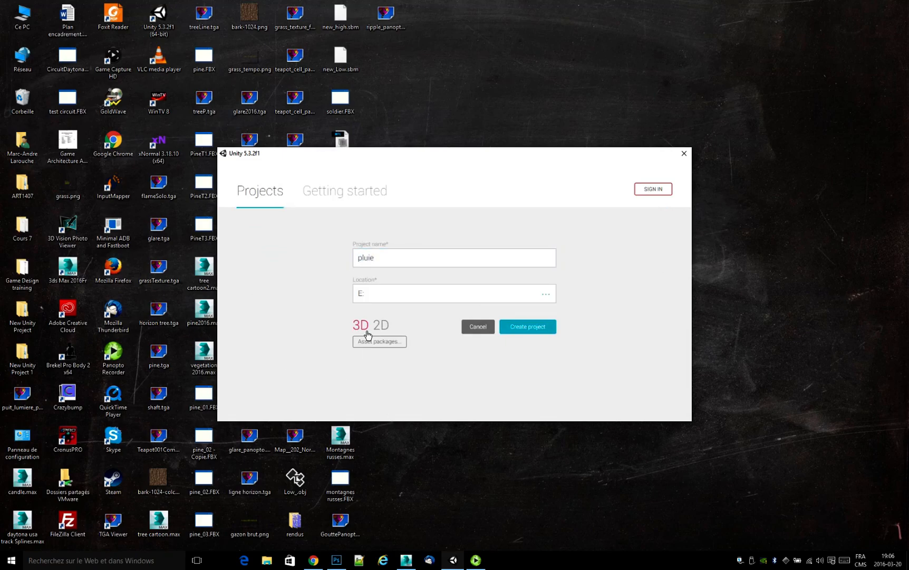
left_click(532, 327)
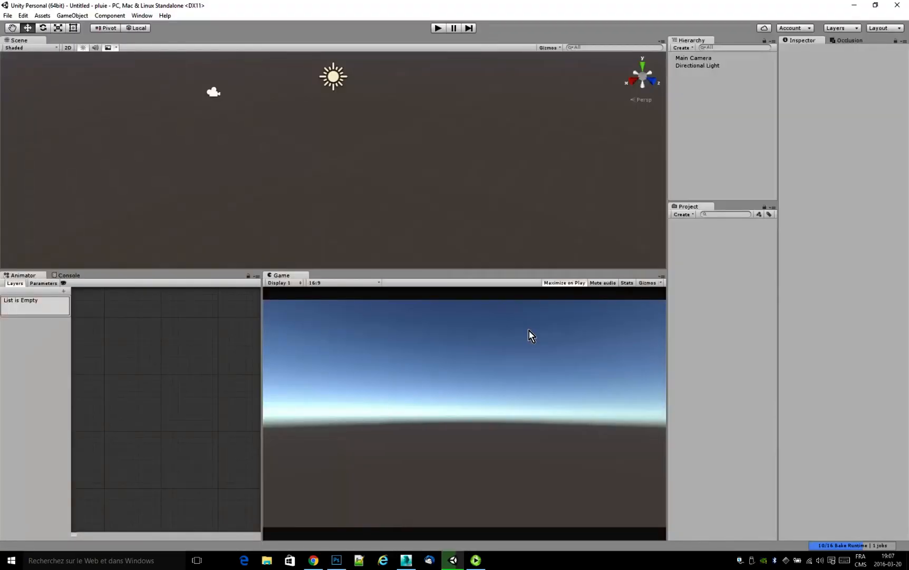
Import the ripple_panopto.tga texture from the desktop into the project assets.
right_click(693, 224)
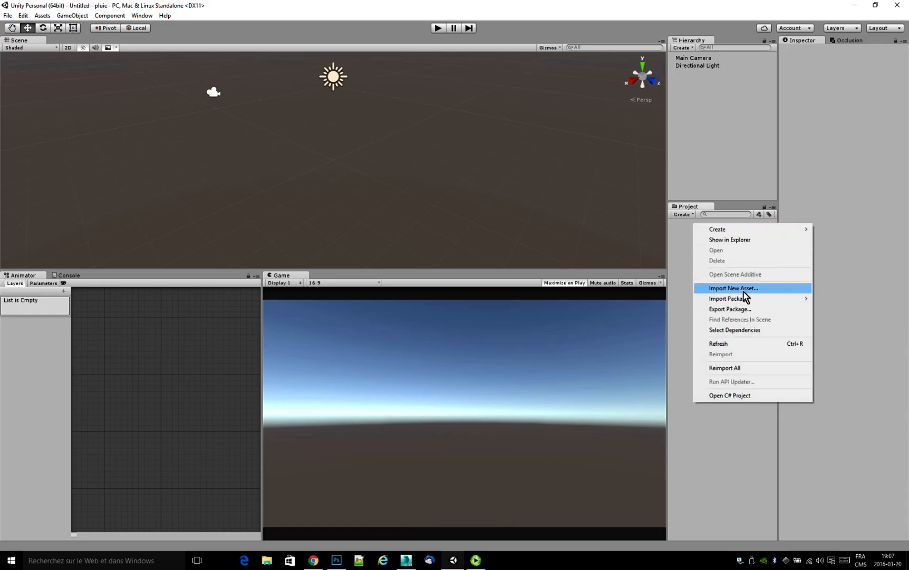
left_click(757, 289)
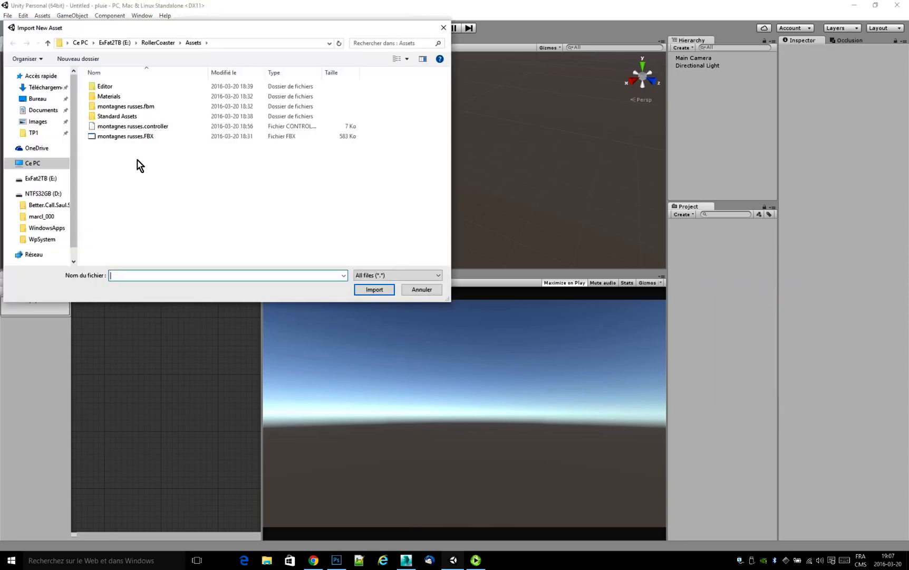
left_click(36, 98)
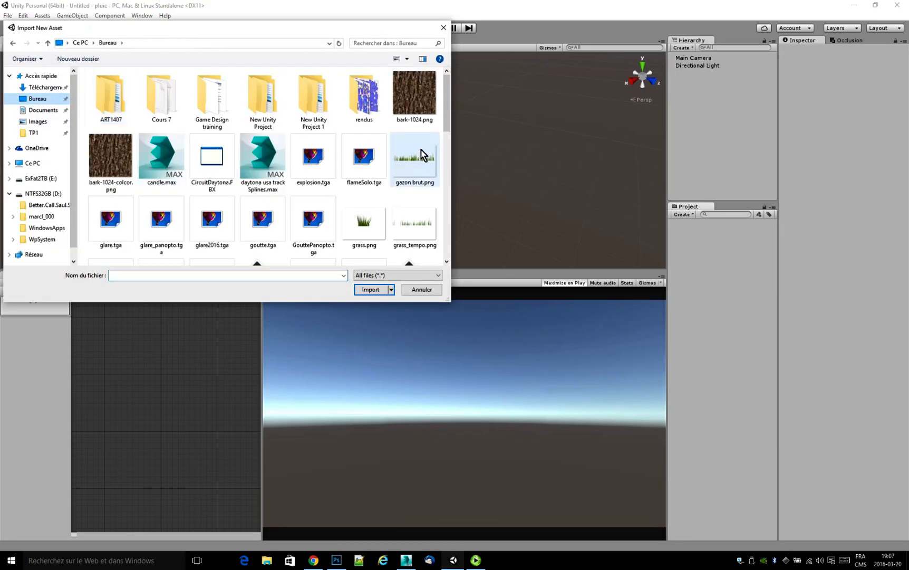
scroll(450, 126, "down", 2)
left_click_drag(450, 124, 453, 166)
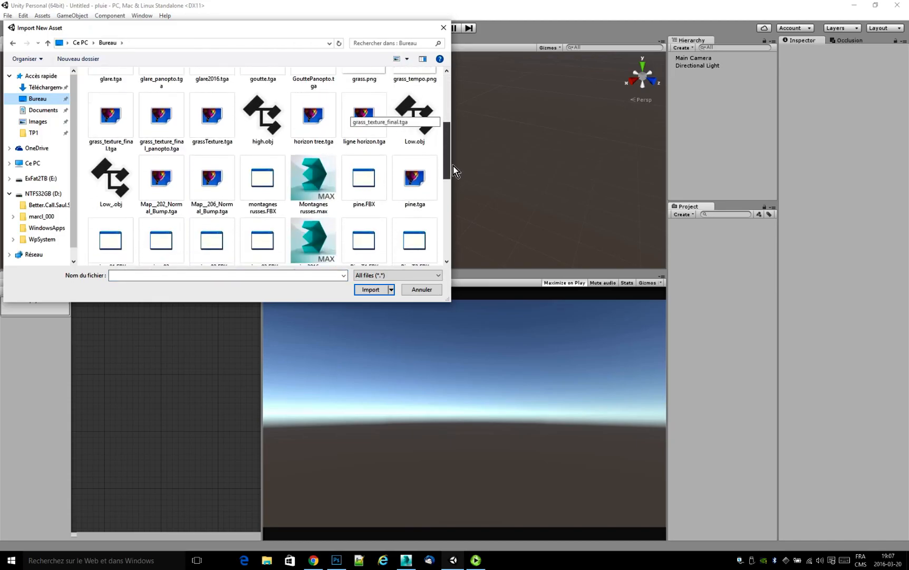
left_click(309, 84)
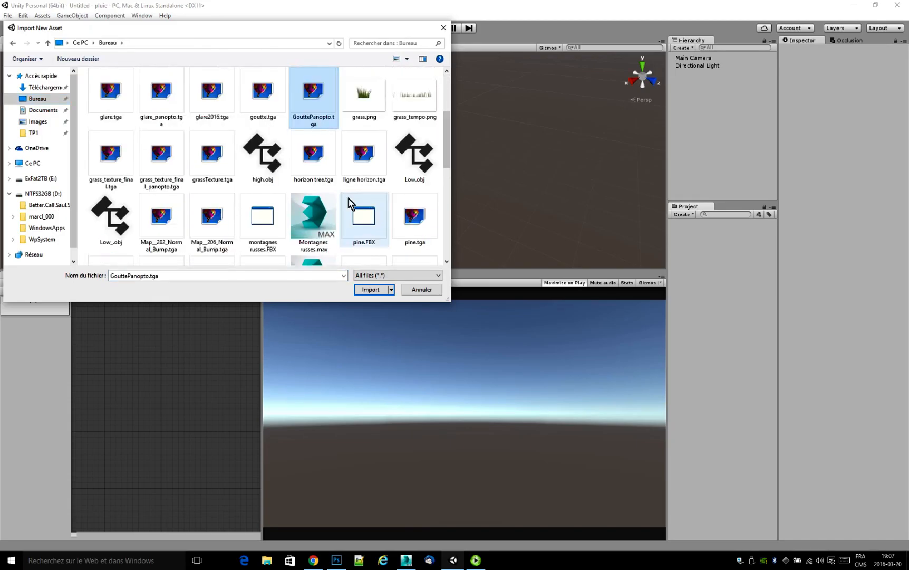
left_click_drag(446, 160, 447, 222)
left_click(376, 144)
left_click(376, 290)
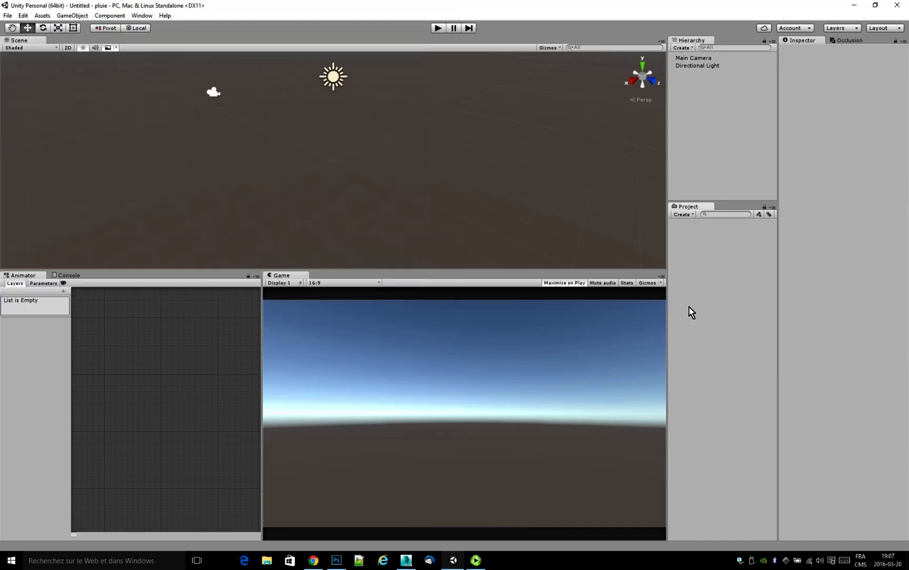
Import the GouttePanopto.tga texture from the desktop into the project assets.
left_click(698, 305)
right_click(697, 274)
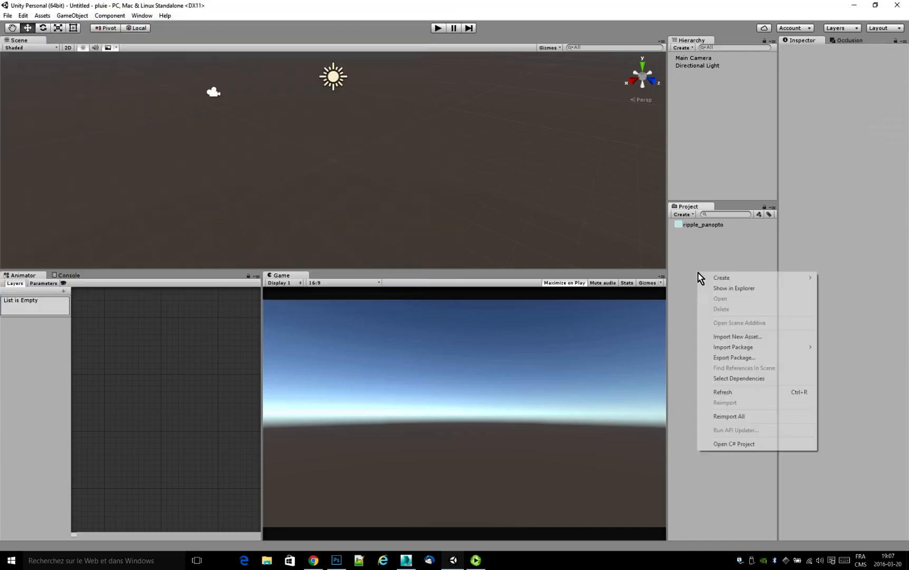
left_click(733, 336)
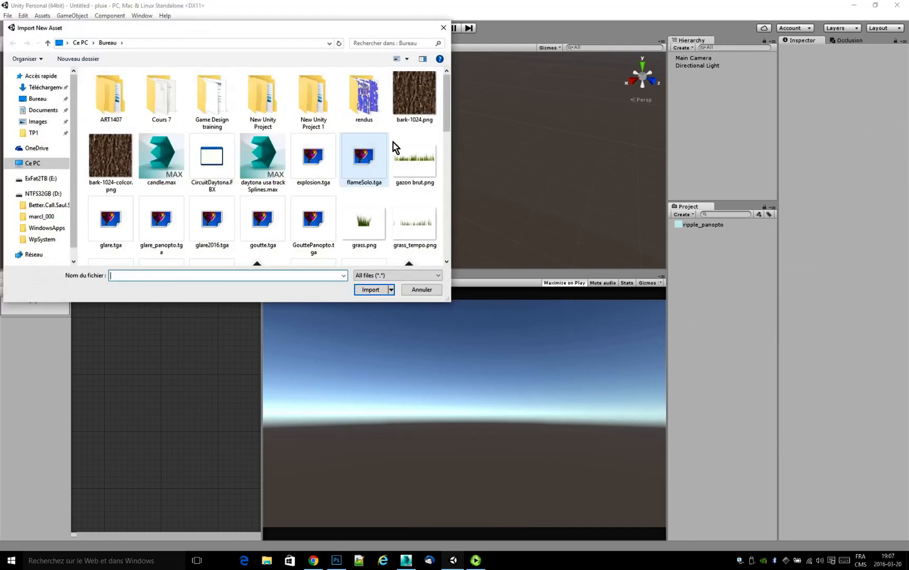
left_click_drag(448, 114, 450, 133)
double_click(327, 152)
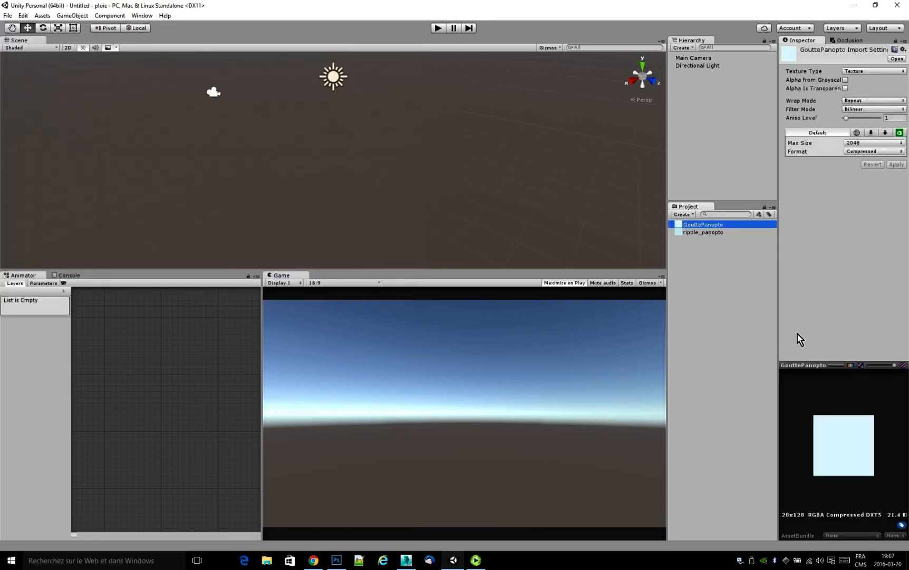
Set the texture type of both GouttePanopto and ripple_panopto to Sprite (2D and UI) and apply the import settings.
left_click(736, 307)
left_click(696, 225)
left_click(704, 232, "shift")
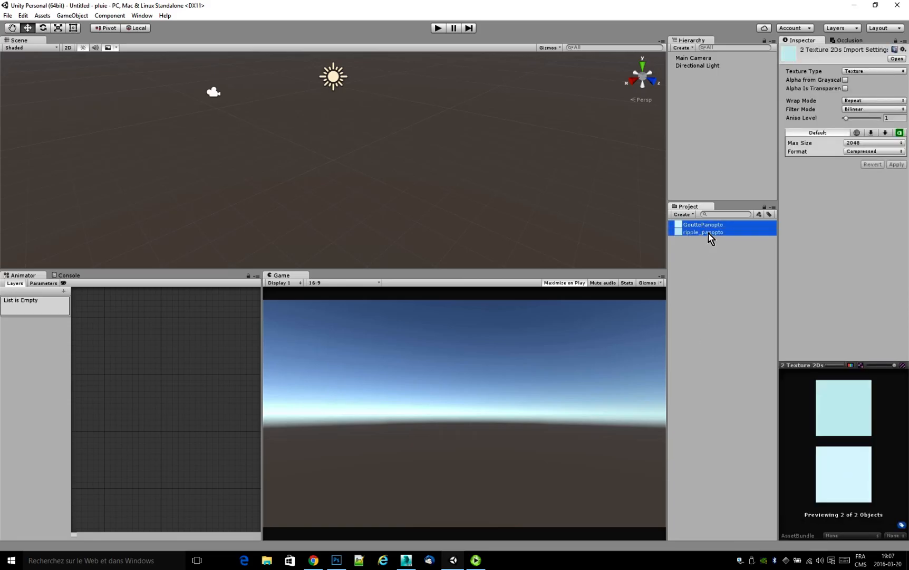
left_click(856, 71)
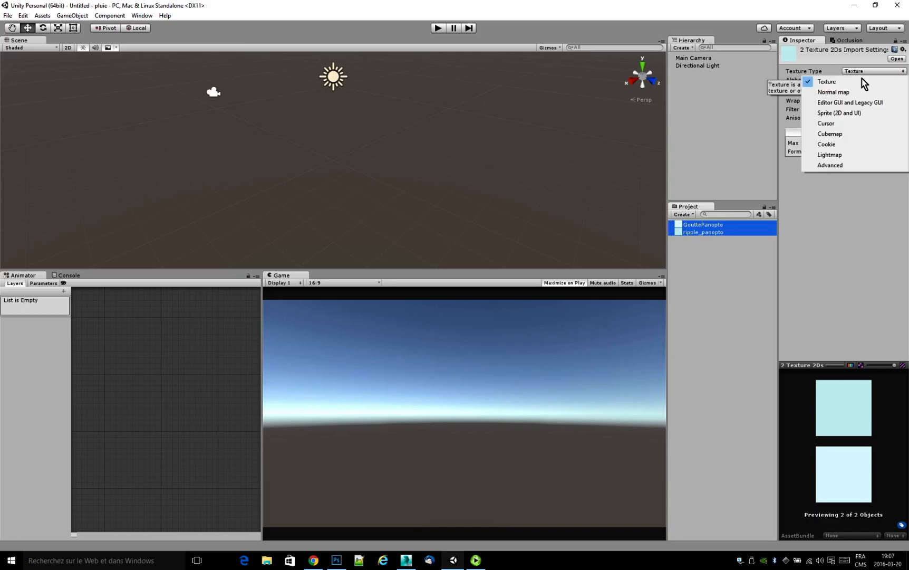
left_click(868, 114)
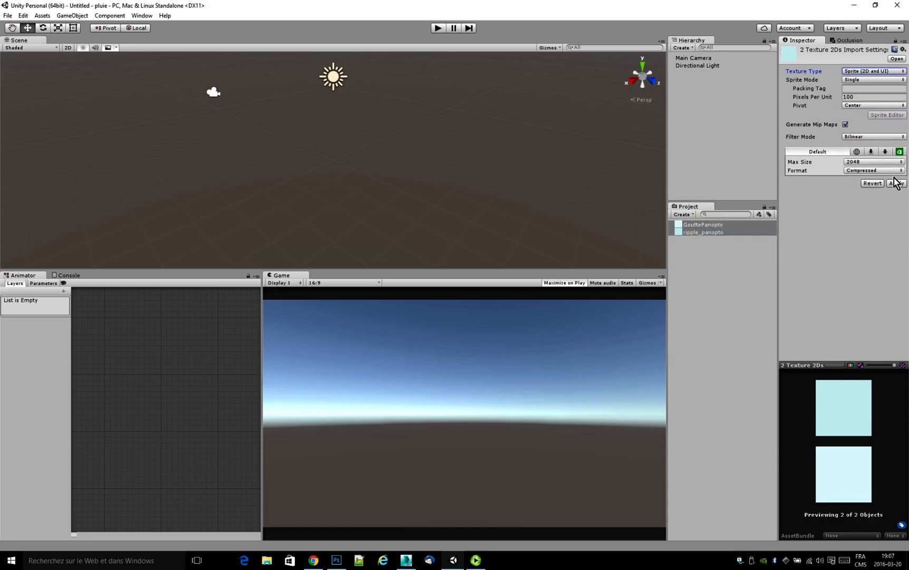
left_click(896, 184)
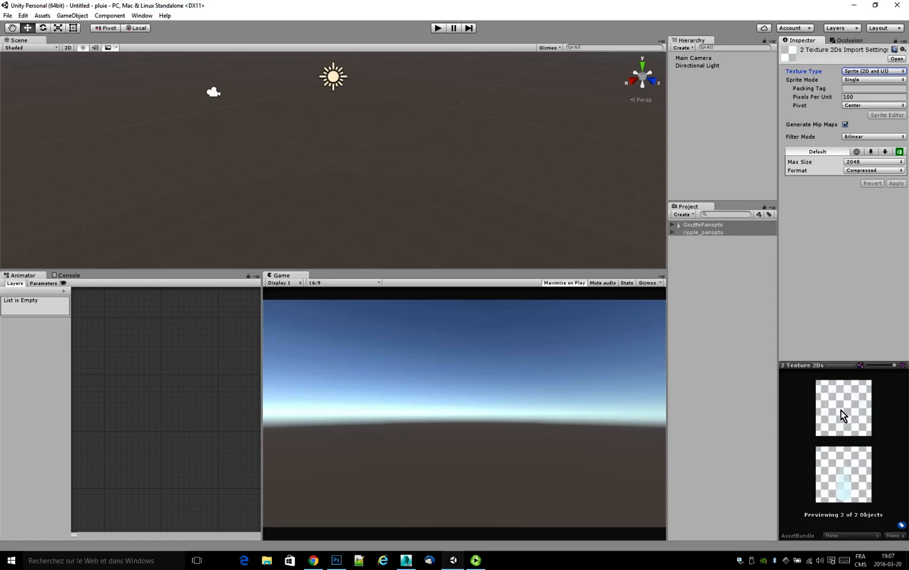
left_click(744, 331)
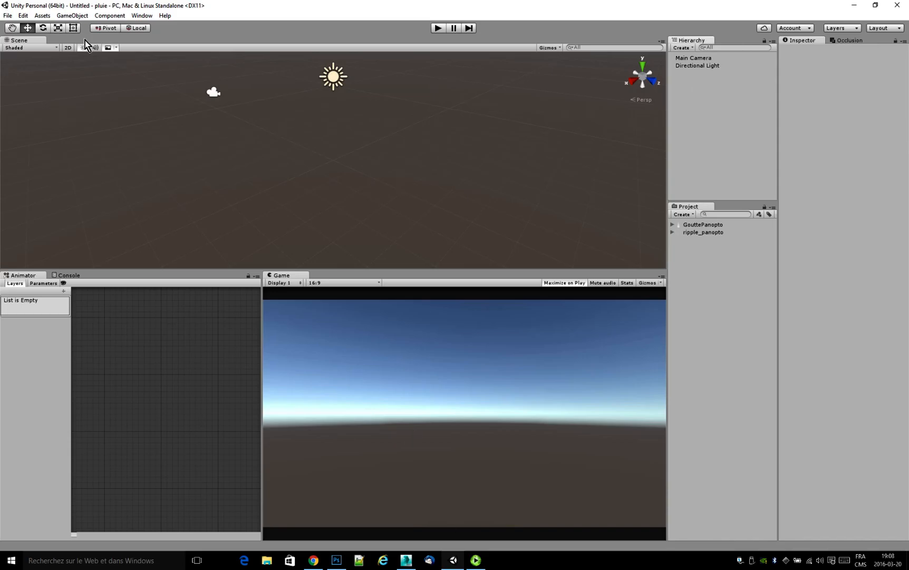
Create a 3D plane in the scene as the ground.
left_click(73, 16)
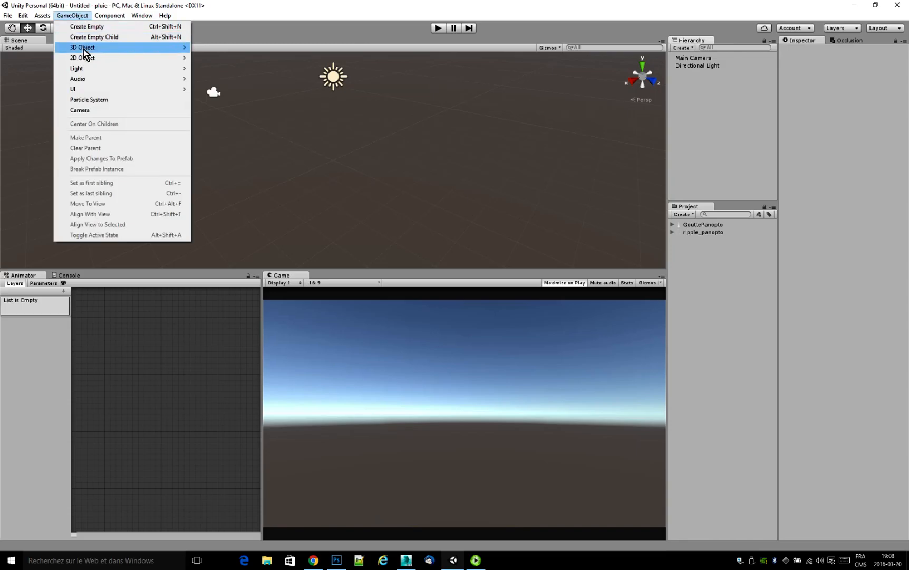
mouse_move(83, 48)
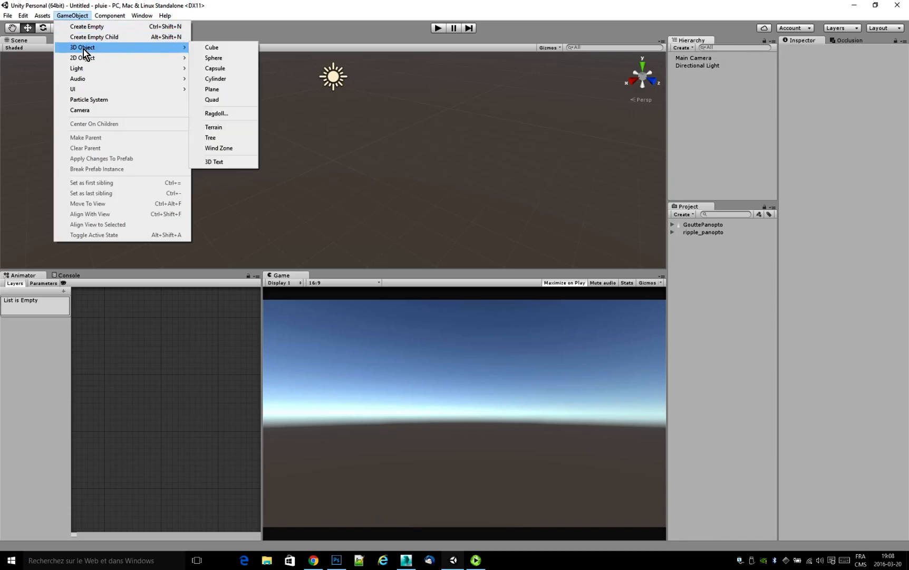
left_click(227, 94)
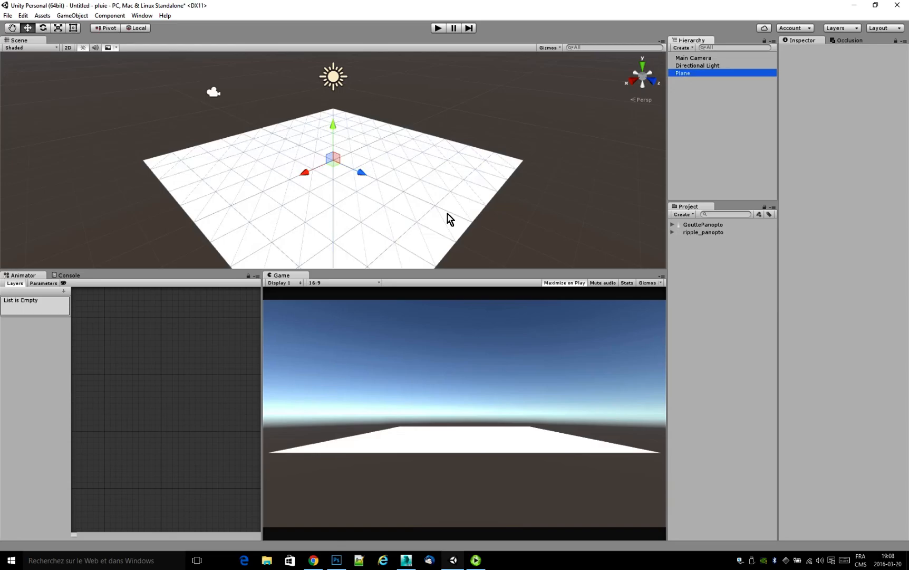
Scale the plane to 100 on X, Y and Z and lower its Y position to -2.8.
left_click(835, 93)
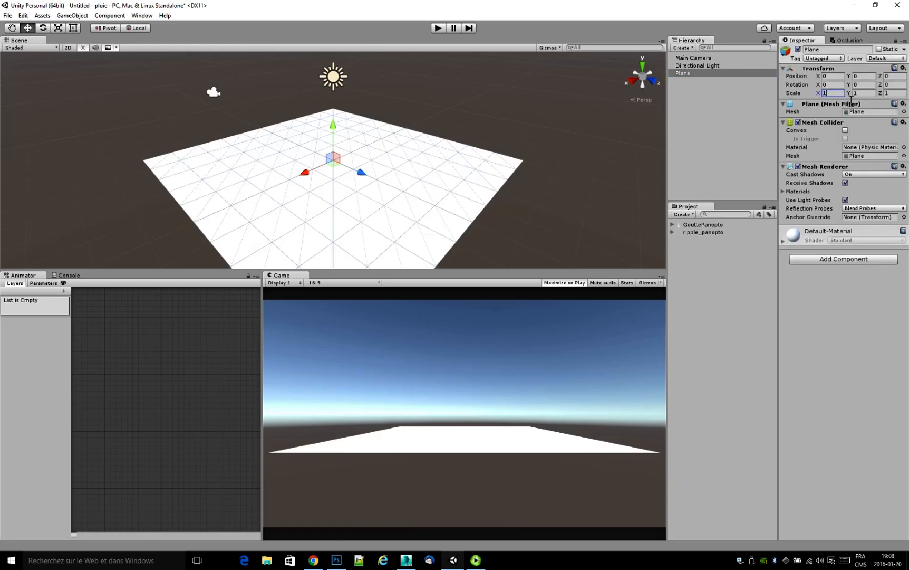
type("100")
key("Tab")
type("100")
key("Tab")
type("100")
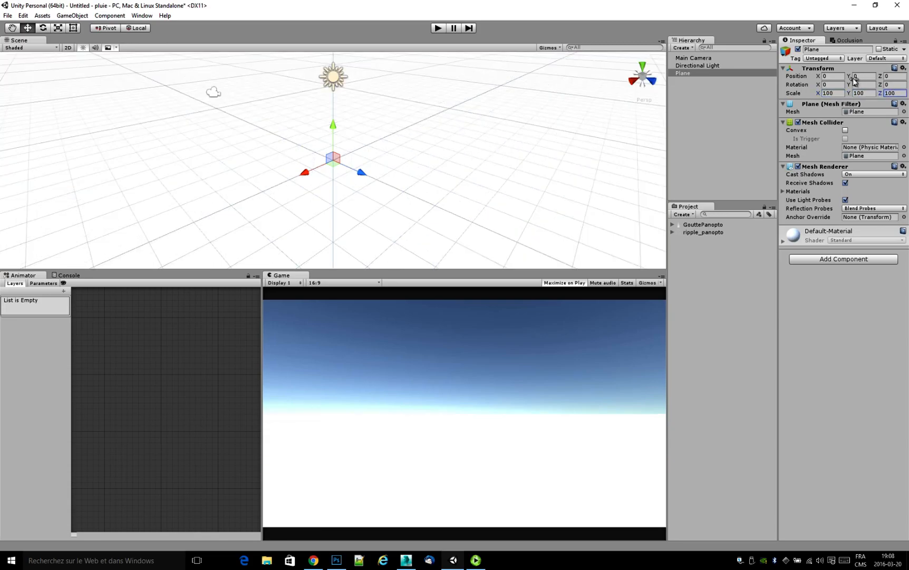
left_click_drag(855, 81, 807, 113)
left_click(720, 179)
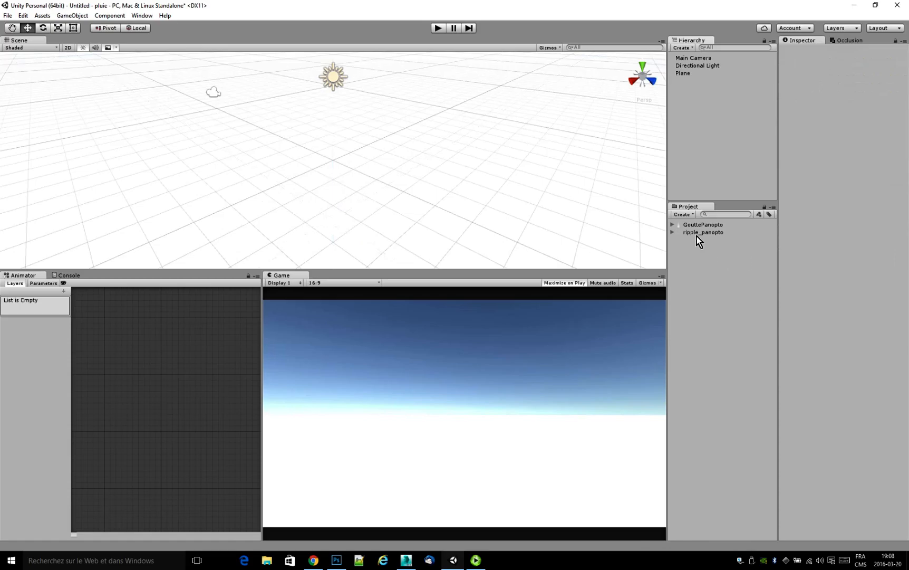
Import the complete Environment standard asset package into the project.
left_click(723, 322)
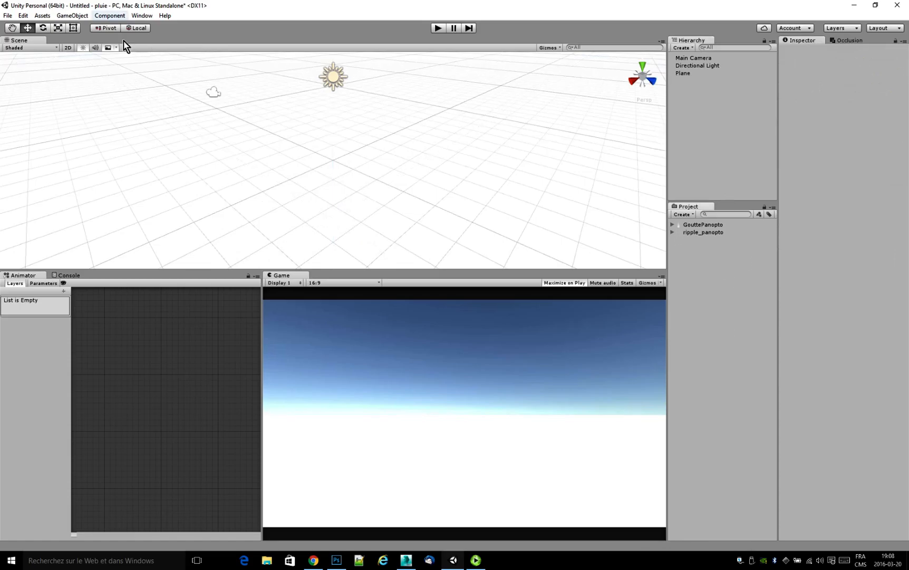
right_click(708, 274)
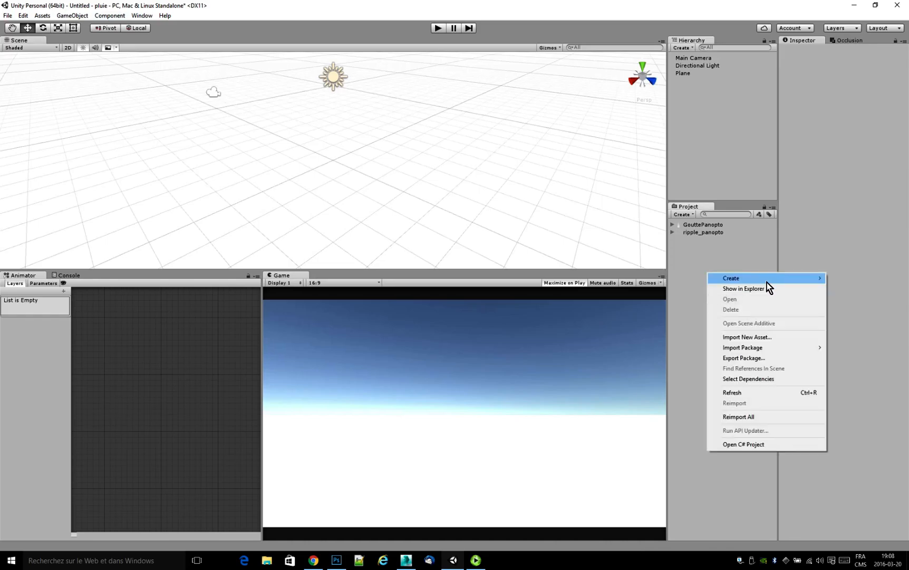
mouse_move(772, 278)
mouse_move(766, 351)
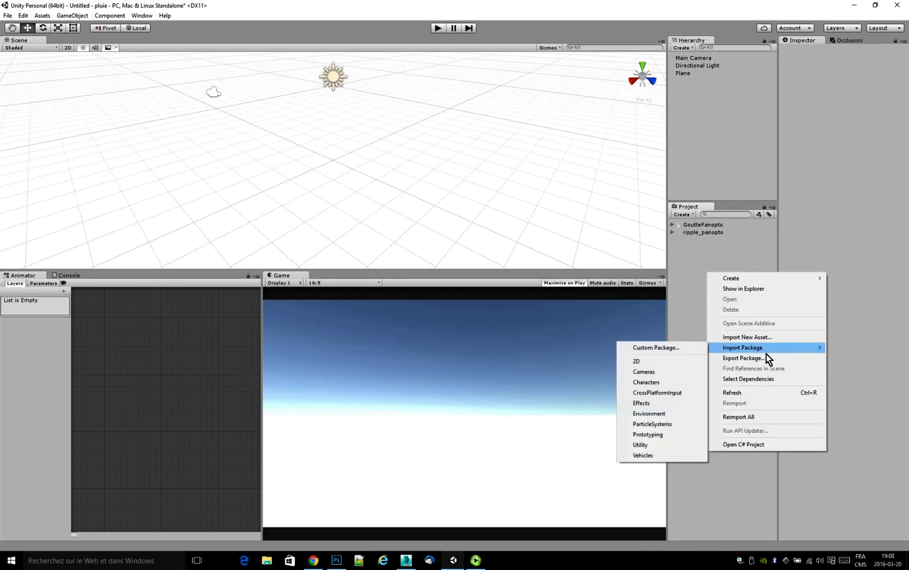
left_click(671, 415)
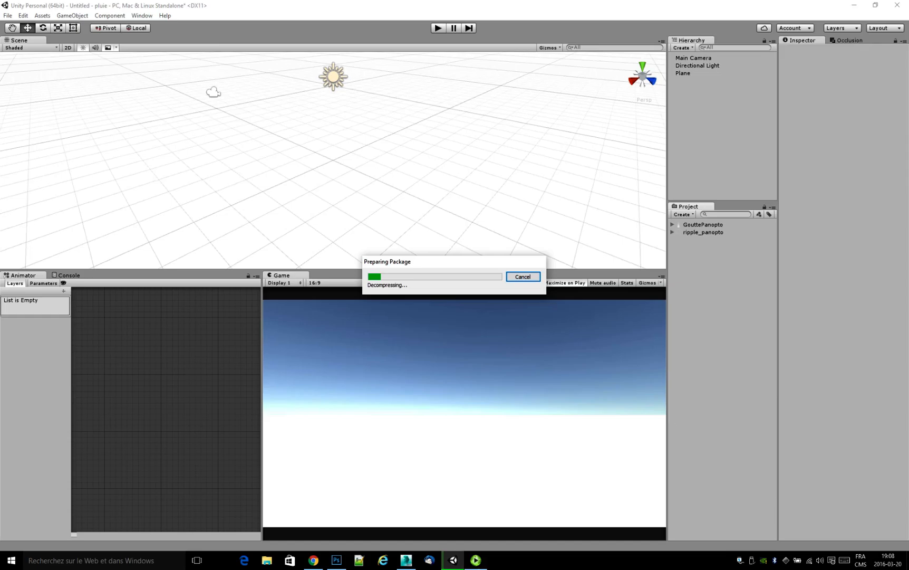
left_click(476, 559)
left_click(347, 454)
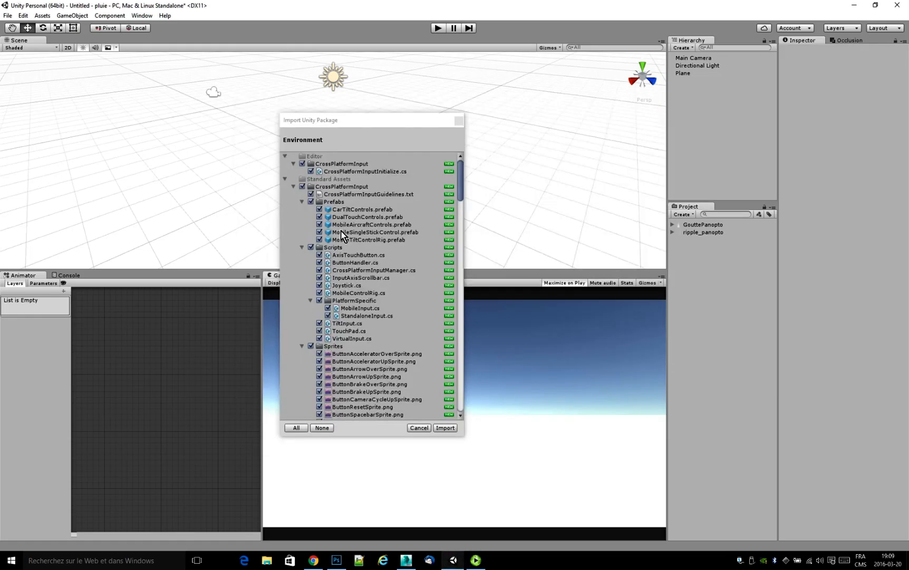
left_click(449, 430)
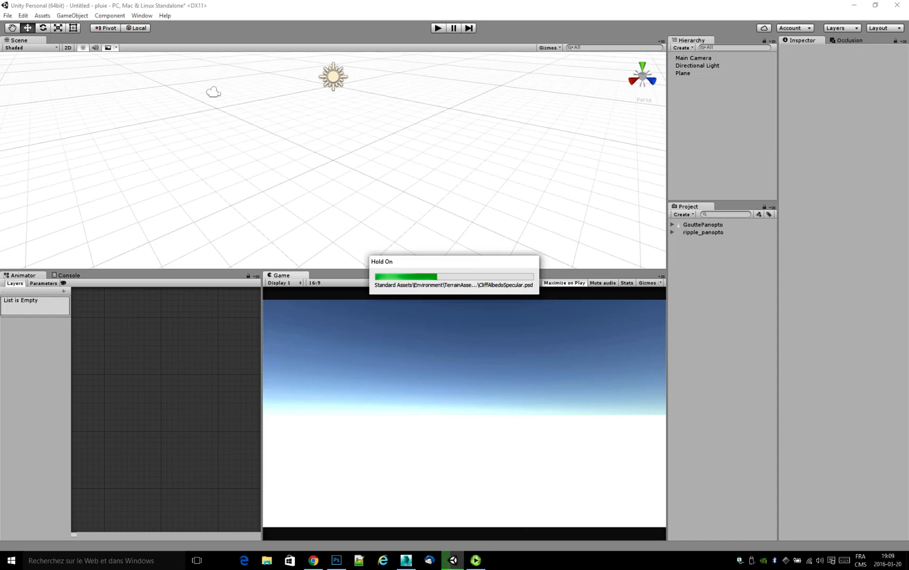
left_click(476, 559)
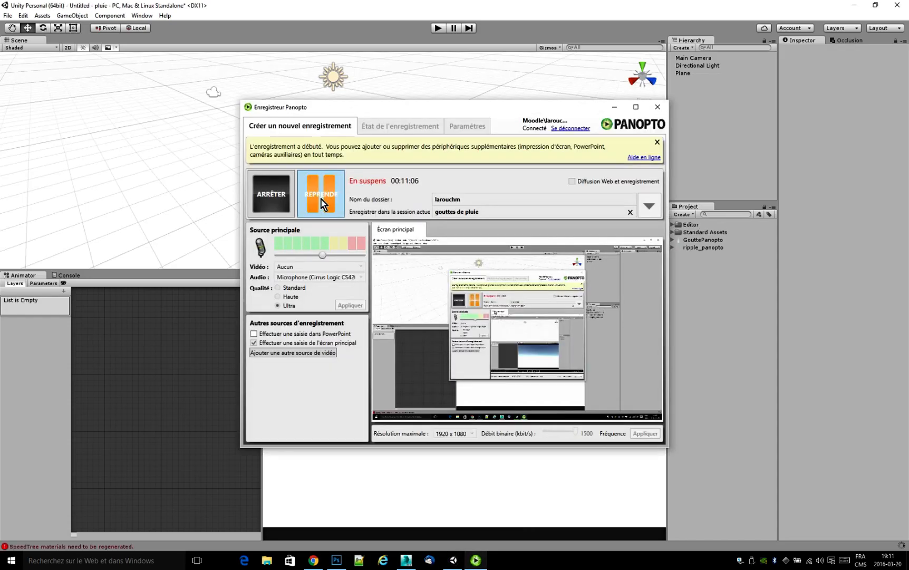
left_click(321, 198)
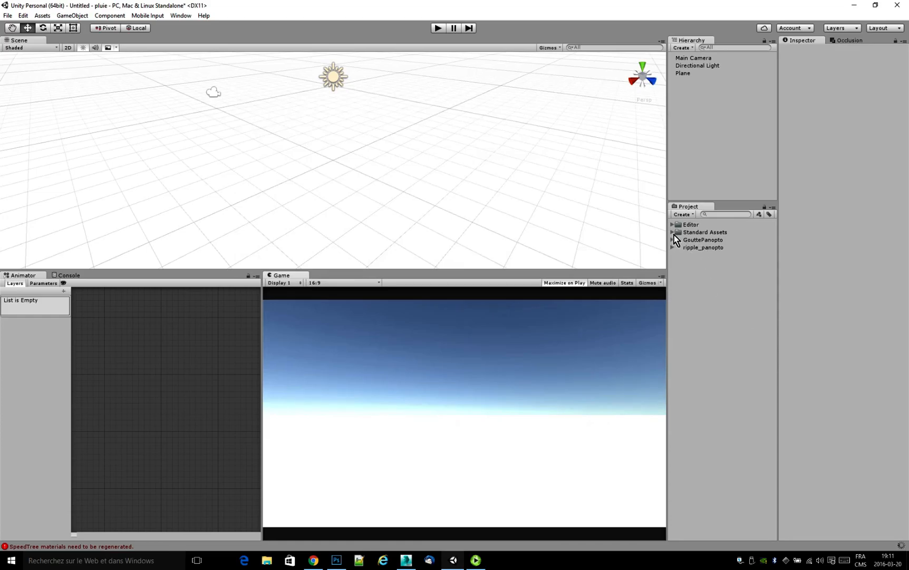
Filter the project assets by Texture, apply the CliffAlbedoSpecular texture to the ground plane, and clear the filter.
left_click(759, 215)
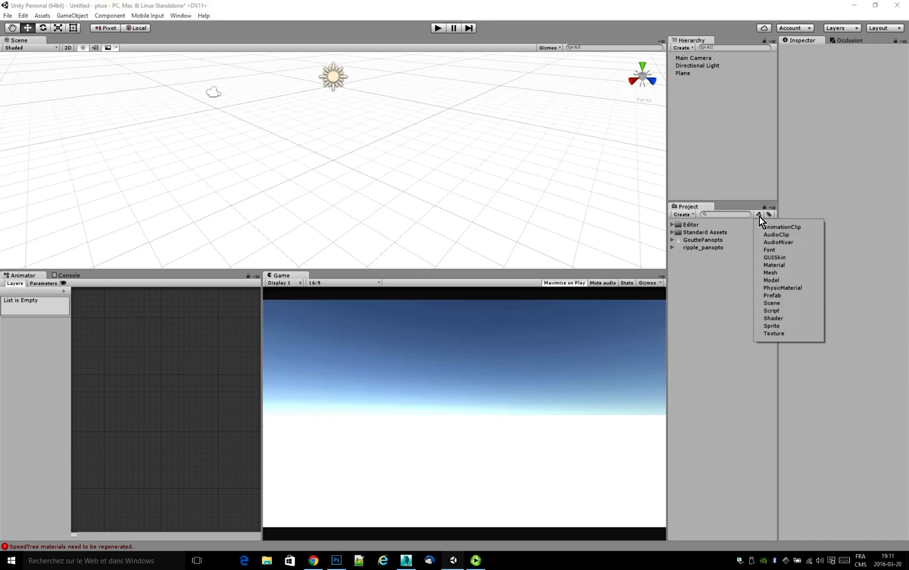
left_click(775, 333)
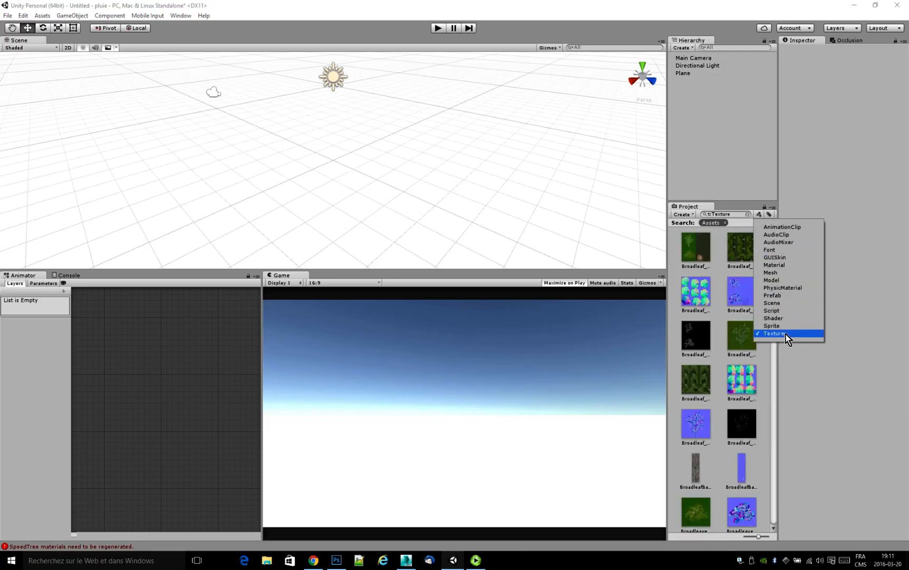
left_click(801, 422)
left_click_drag(669, 406, 655, 407)
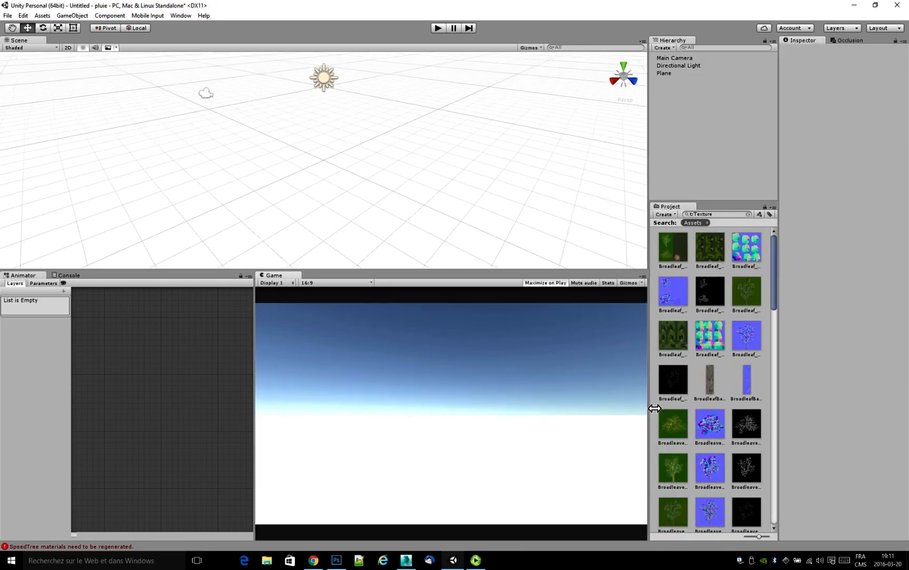
left_click_drag(772, 285, 776, 360)
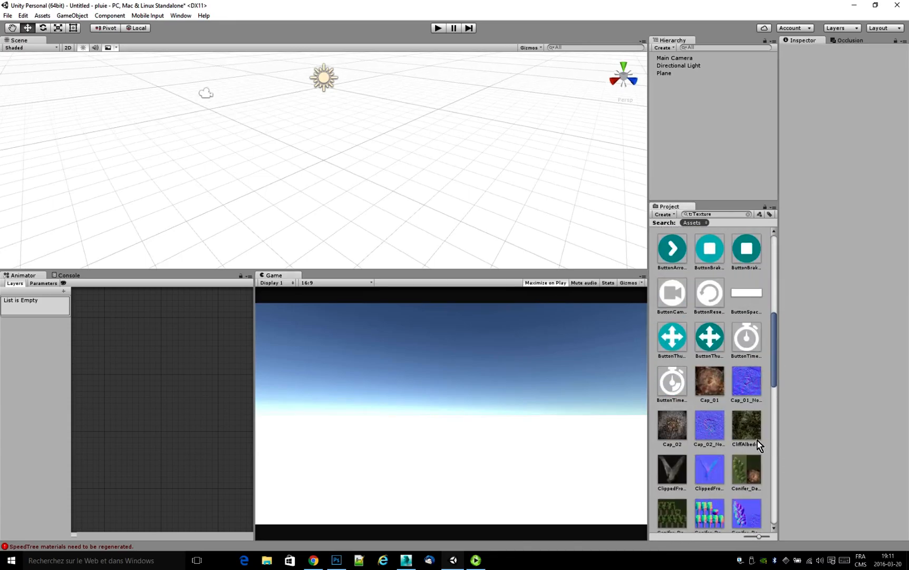
left_click_drag(756, 432, 414, 165)
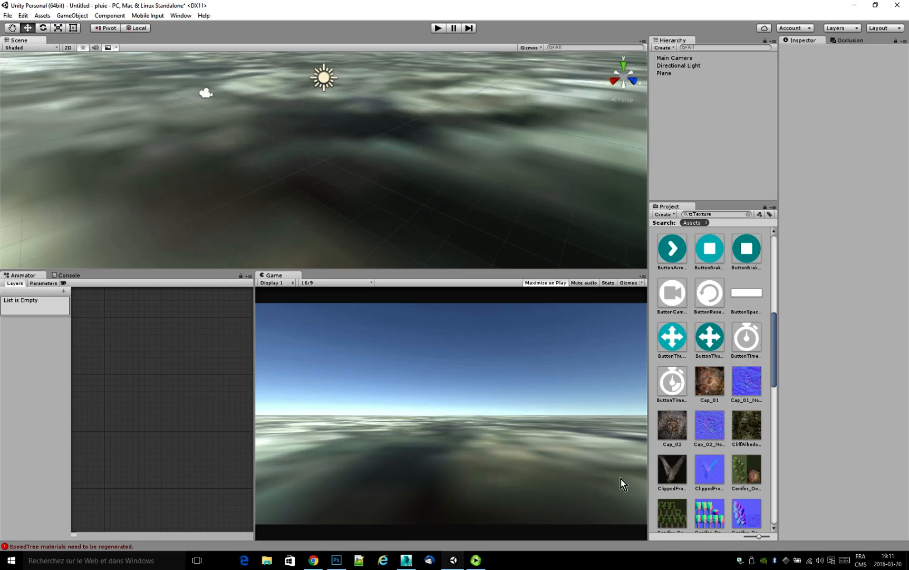
left_click(749, 214)
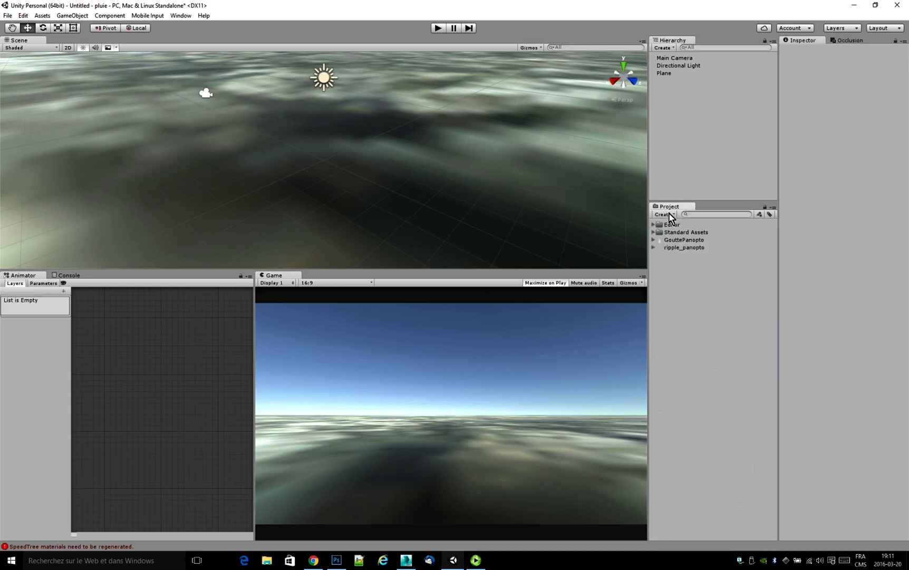
Set the main maps tiling of the plane's CliffAlbedoSpecular material to 100 on X and Y.
left_click(522, 224)
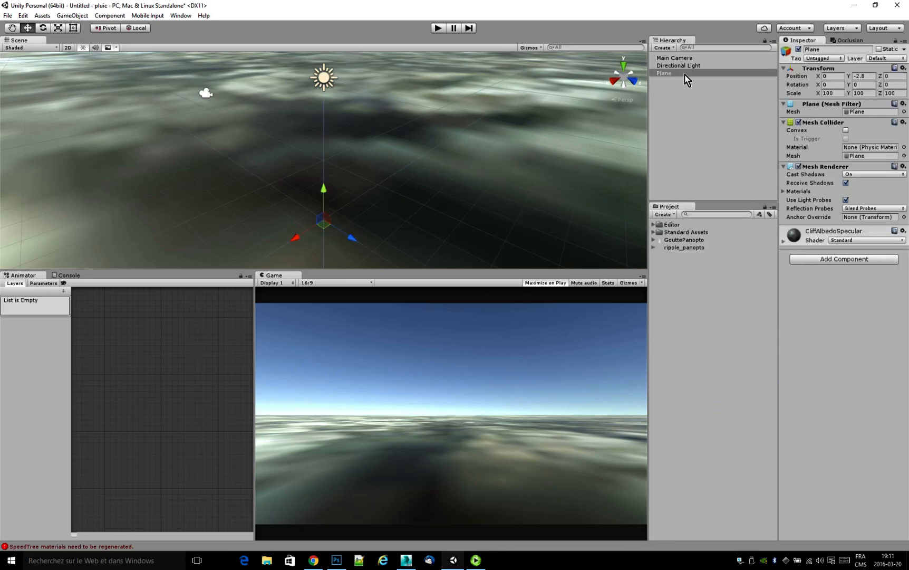
left_click(784, 242)
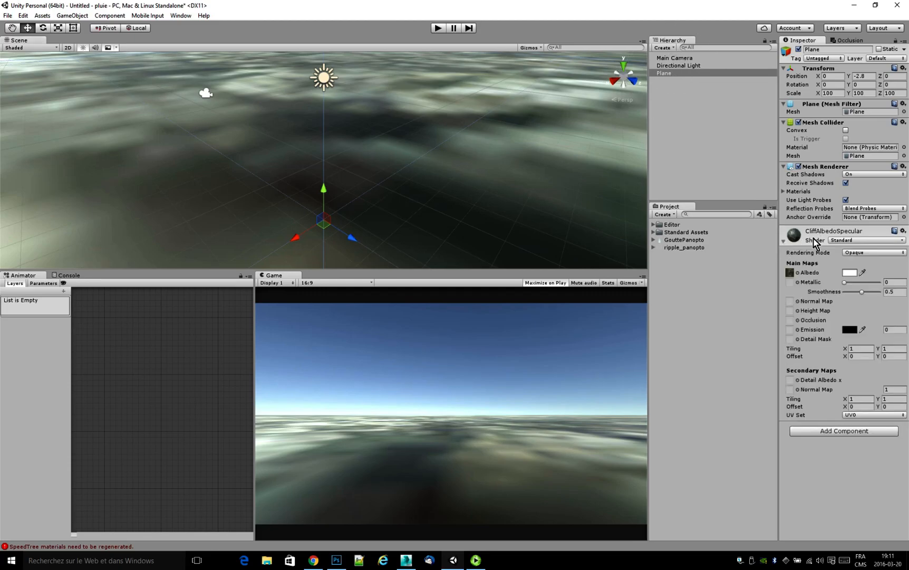
left_click(798, 274)
left_click(862, 349)
type("00")
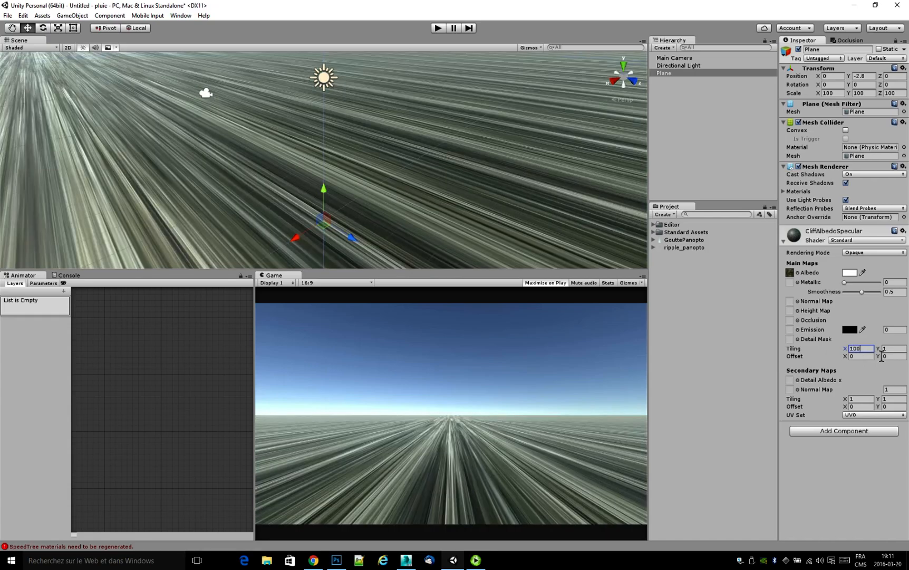
type("100")
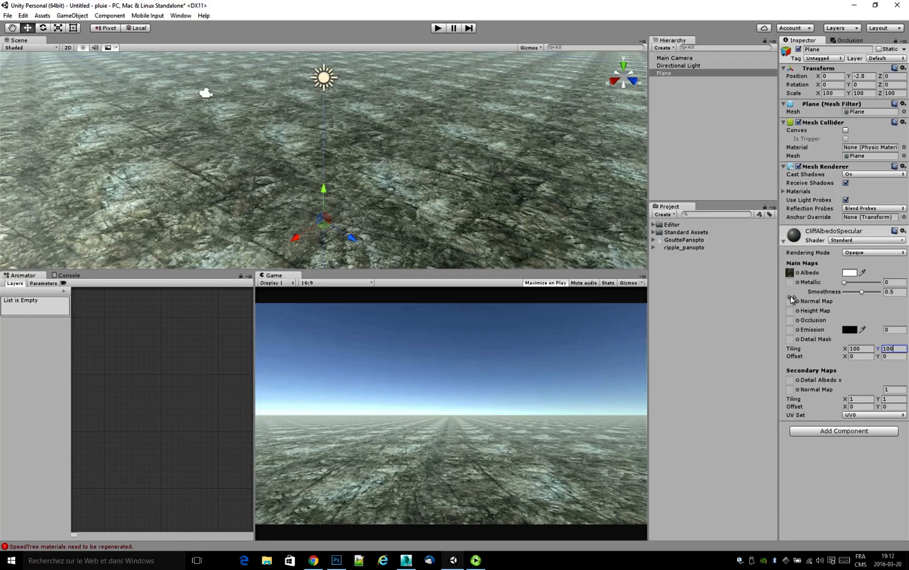
Assign MudRockyNormals from the SurfaceTextures folder as the plane material's normal map and set its strength to 0.26.
left_click(790, 272)
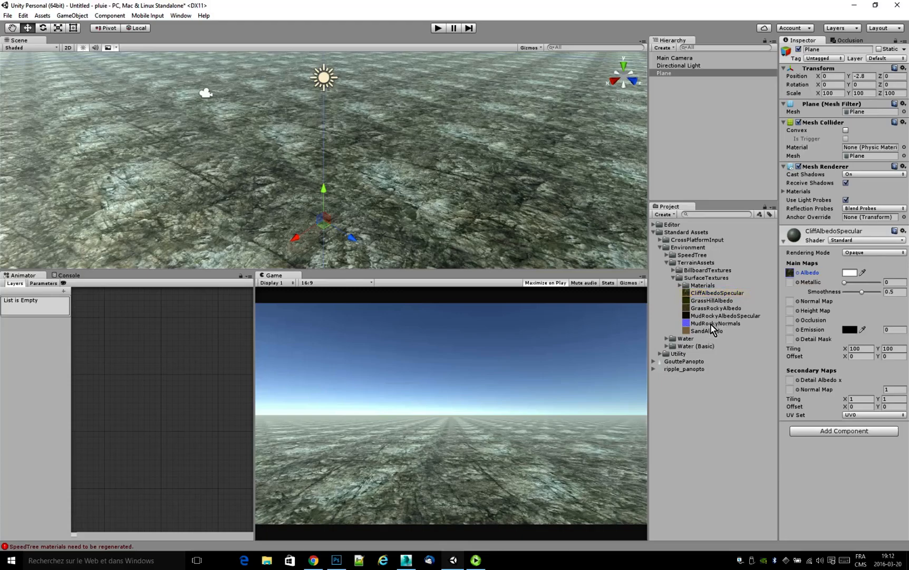
left_click_drag(704, 324, 790, 306)
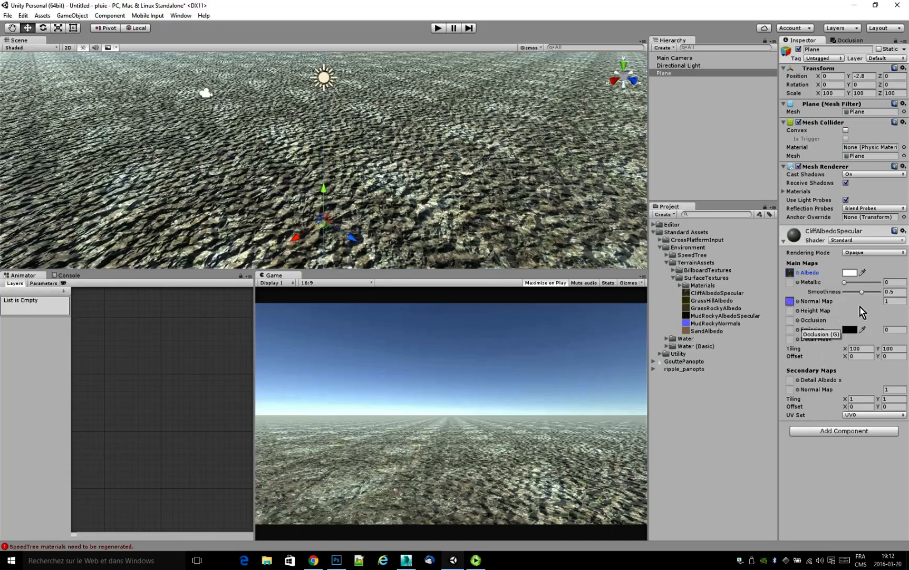
left_click_drag(884, 302, 873, 308)
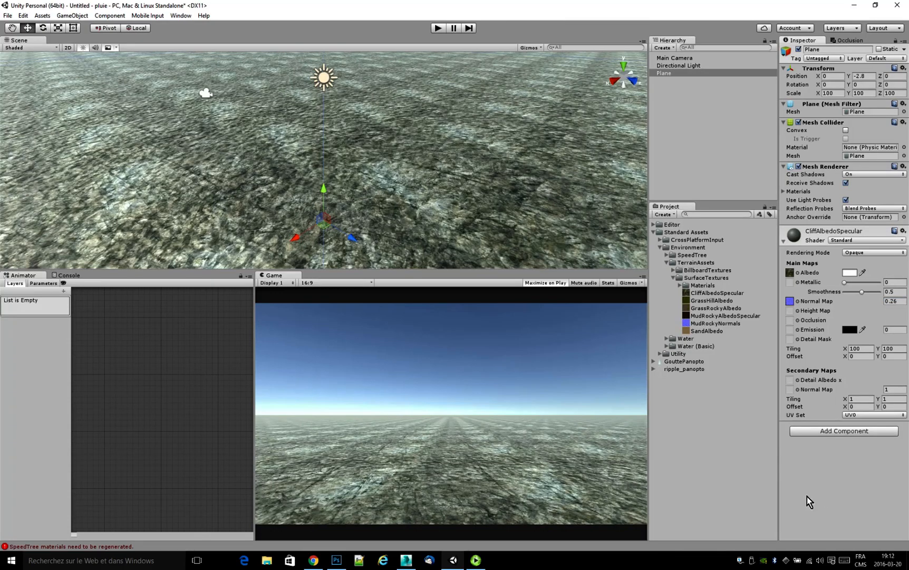
Collapse the expanded Environment asset folders and add a Particle System to the scene.
left_click(673, 278)
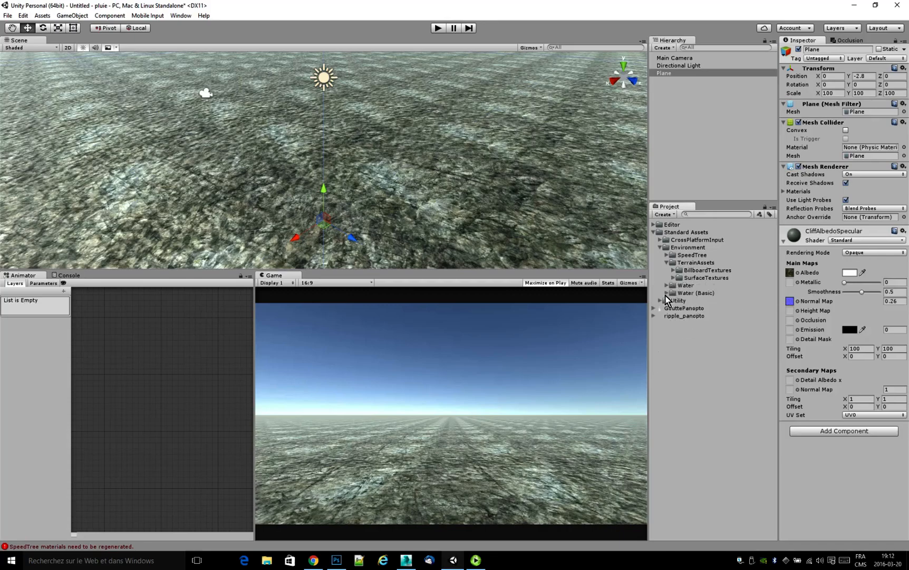
left_click(666, 263)
left_click(660, 247)
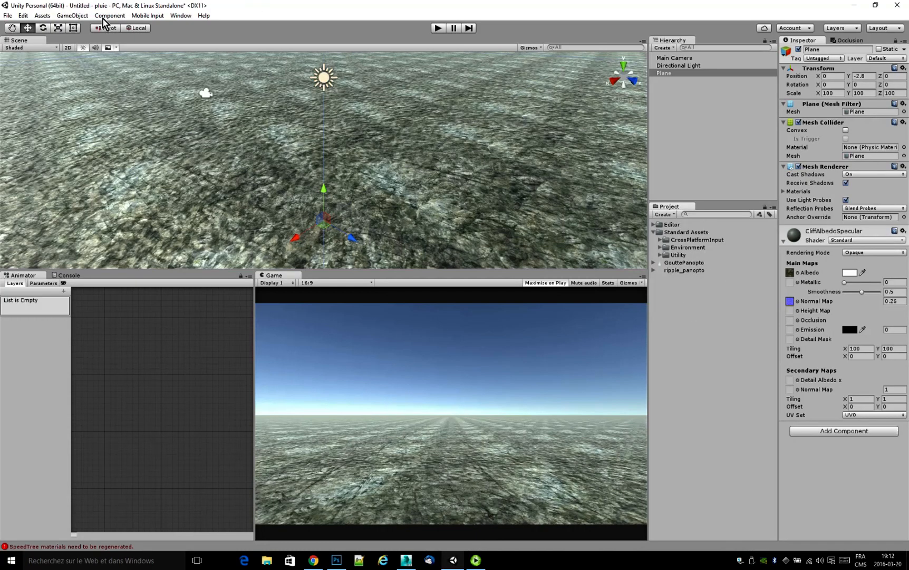
left_click(73, 16)
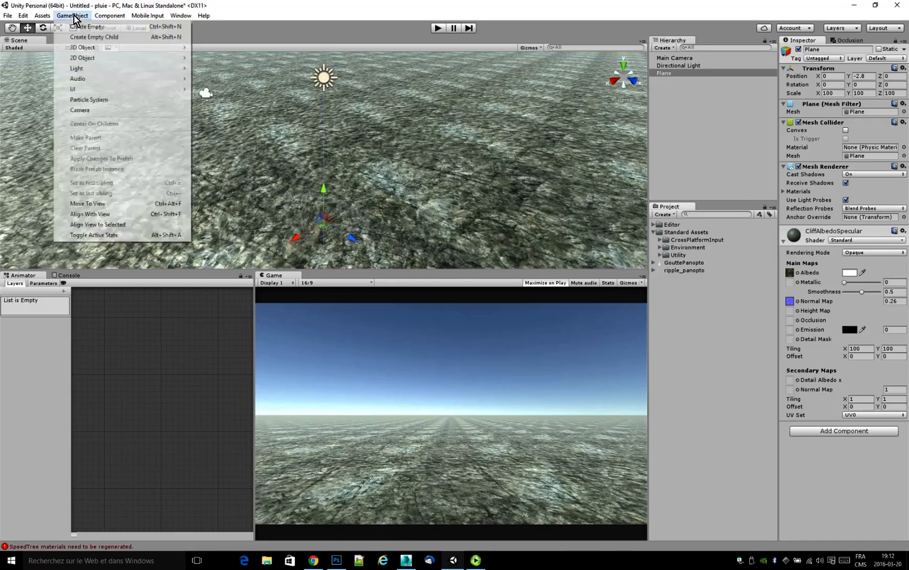
left_click(93, 100)
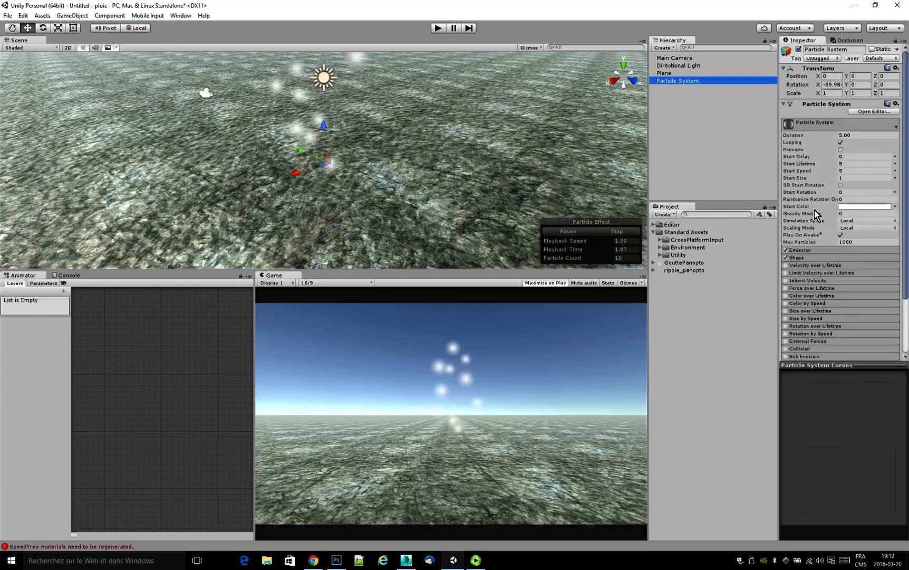
Rename the particle system as pluie and change its emitter shape to Hemisphere.
left_click(838, 49)
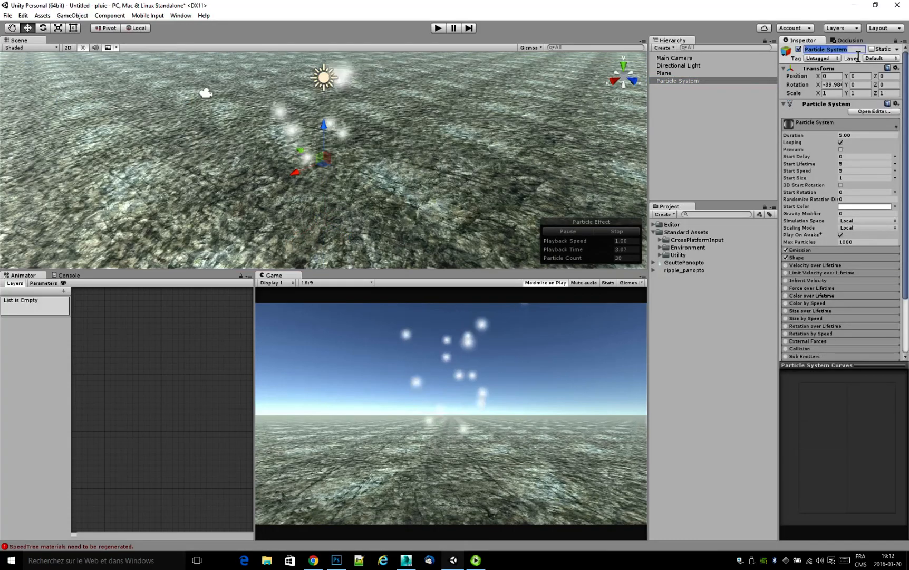
type("pluie")
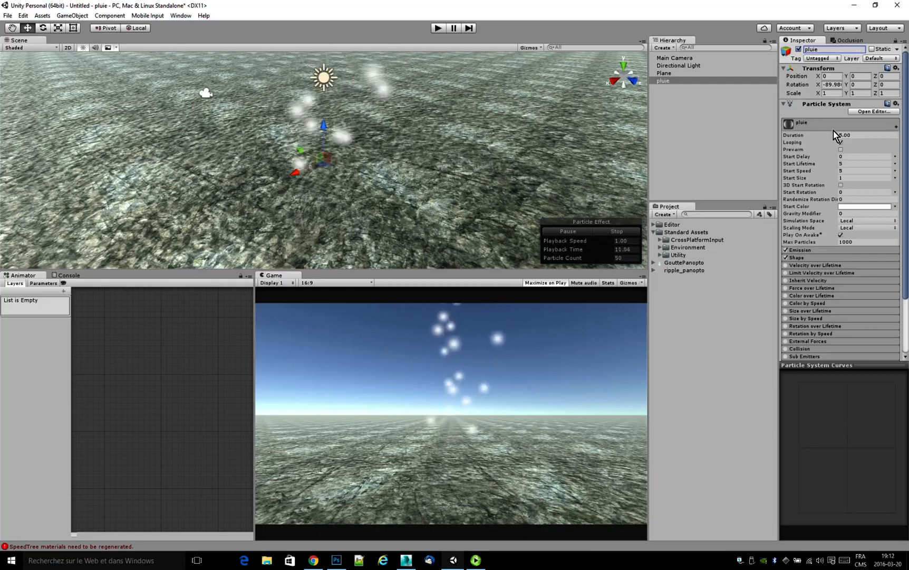
left_click(801, 258)
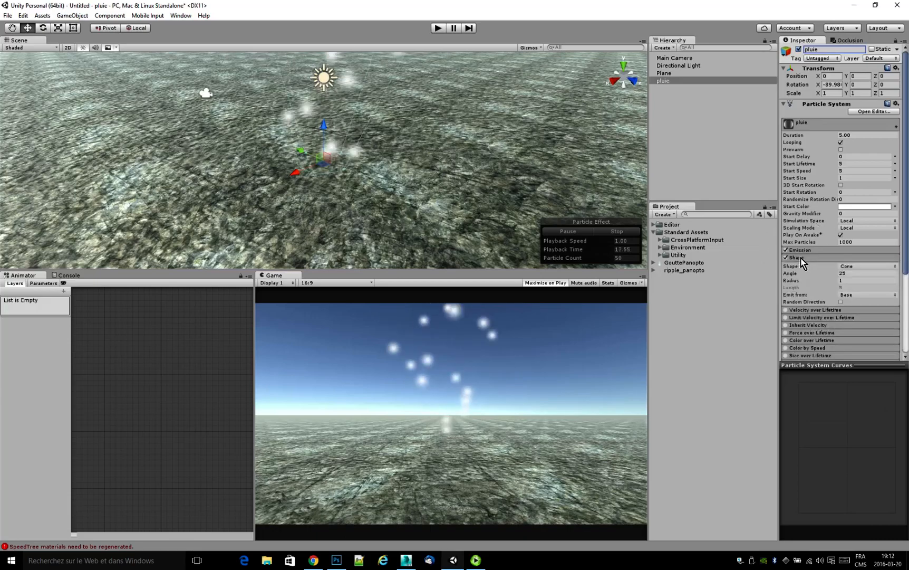
left_click(856, 266)
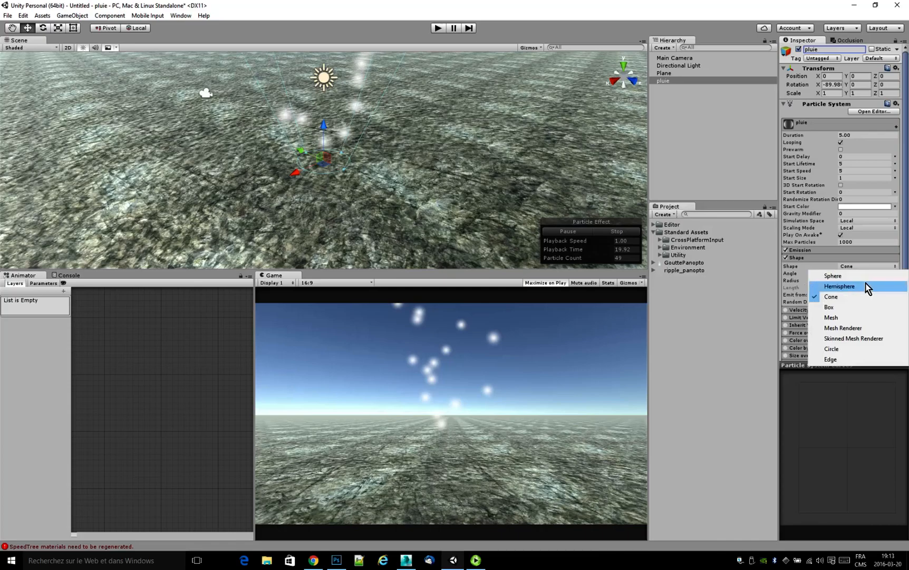
left_click(866, 287)
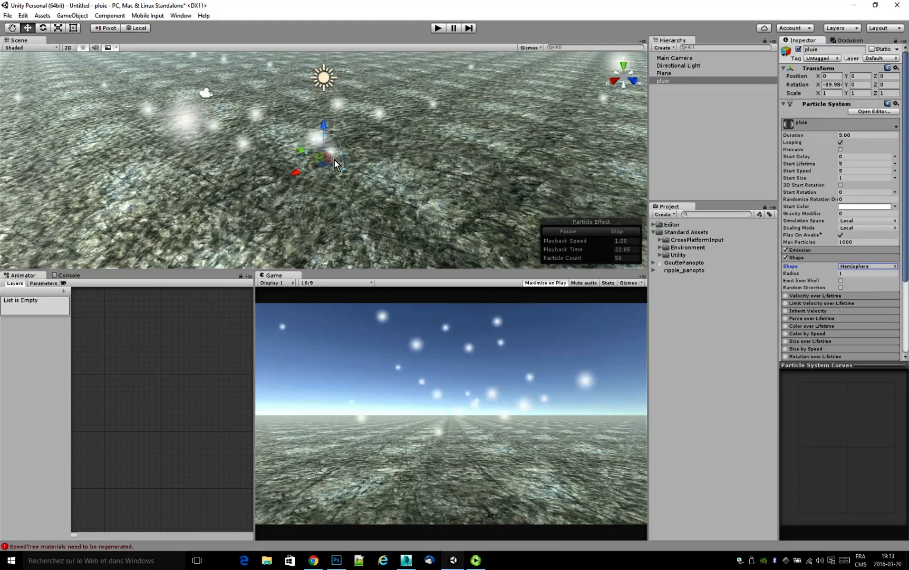
Set the radius of pluie's hemisphere emitter to 30.
scroll(320, 152, "up", 4)
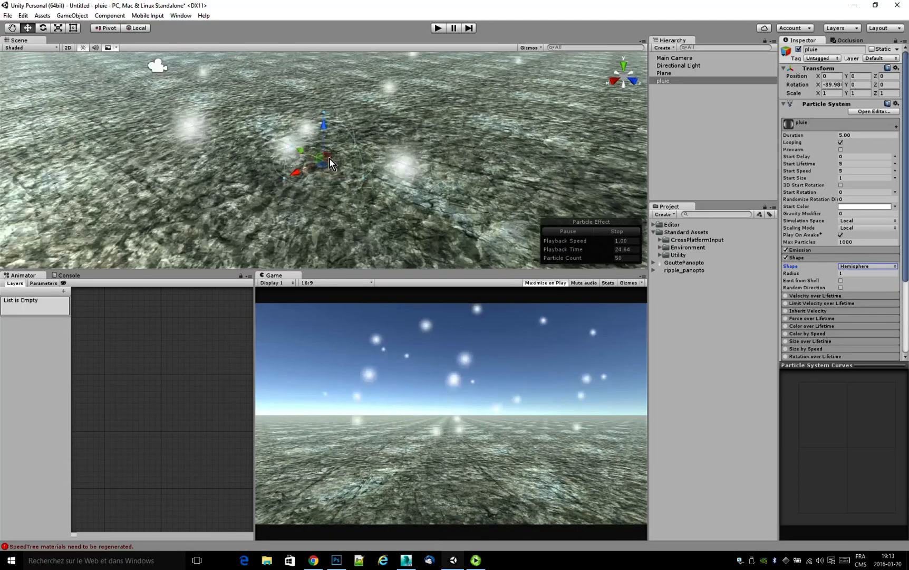
scroll(334, 168, "down", 3)
scroll(335, 168, "down", 3)
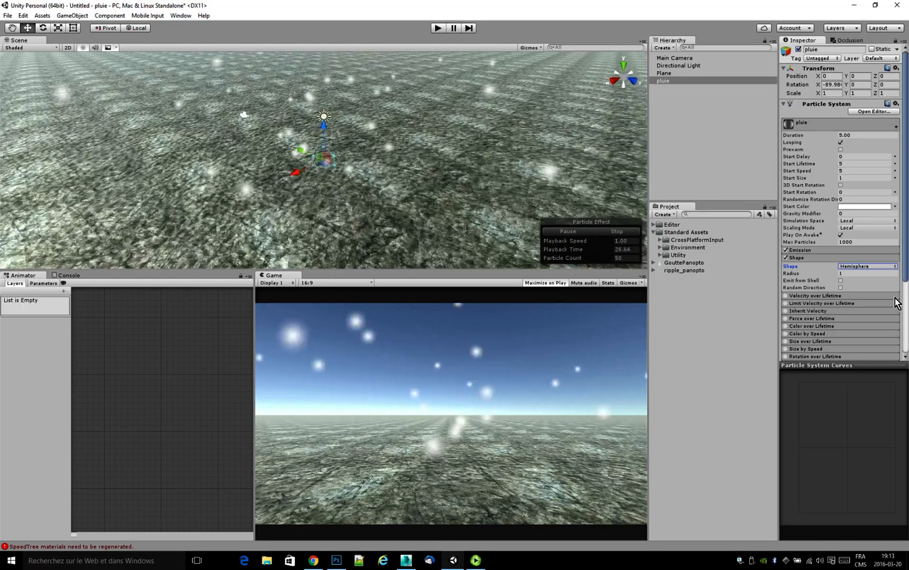
left_click(873, 273)
type("30")
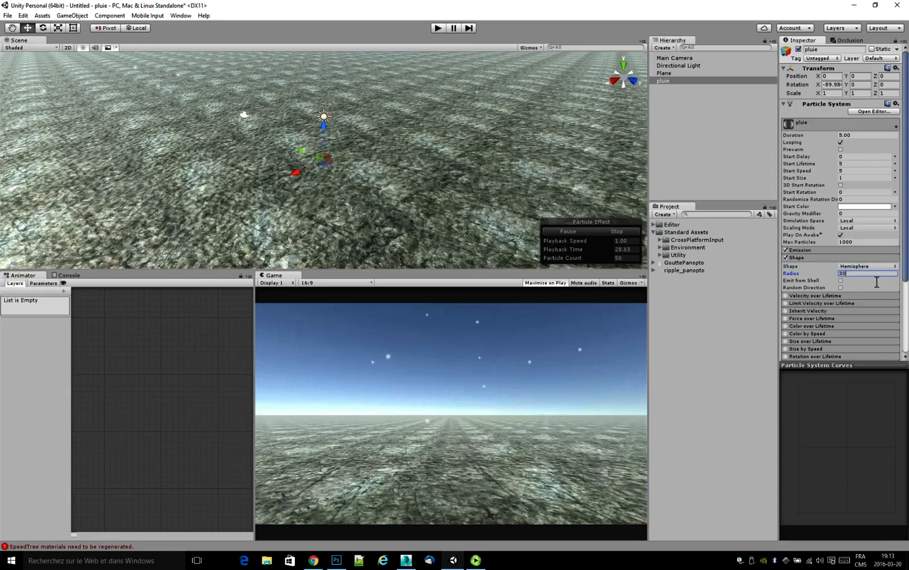
scroll(454, 227, "down", 5)
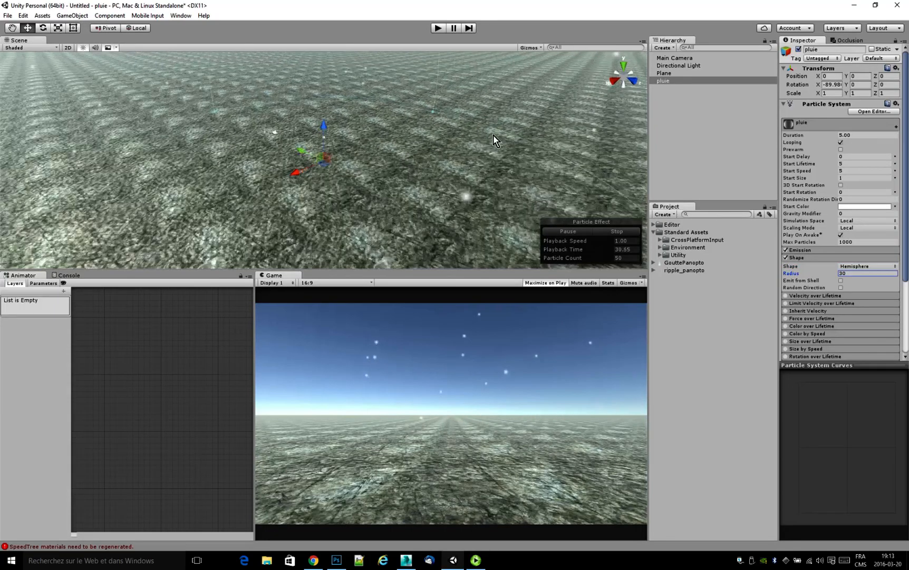
scroll(490, 137, "down", 3)
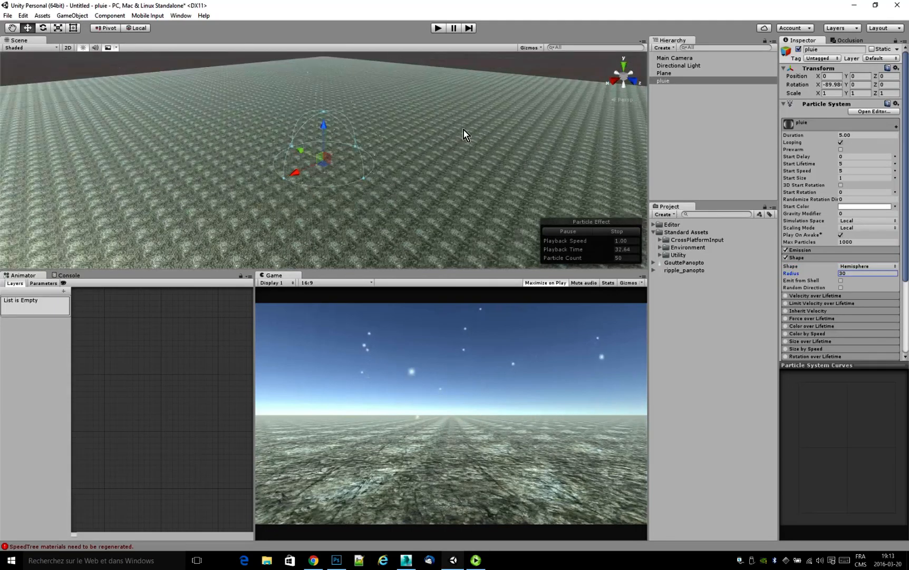
Raise the pluie emitter above the ground plane to a Y position of about 31.1.
left_click_drag(325, 127, 320, 80)
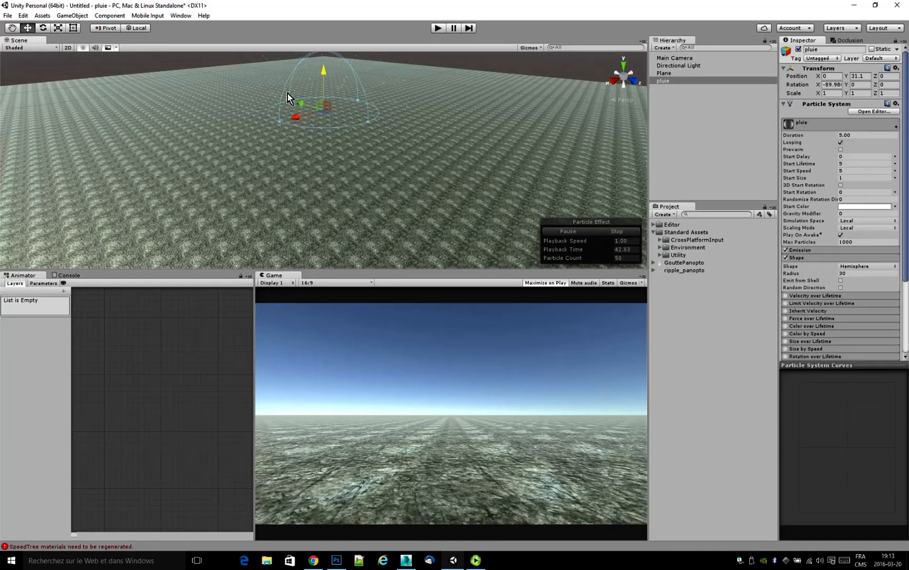
scroll(297, 93, "up", 4)
mouse_move(297, 93)
middle_mouse_down()
mouse_move(321, 228)
mouse_move(299, 121)
mouse_move(307, 92)
middle_mouse_up()
scroll(331, 155, "up", 5)
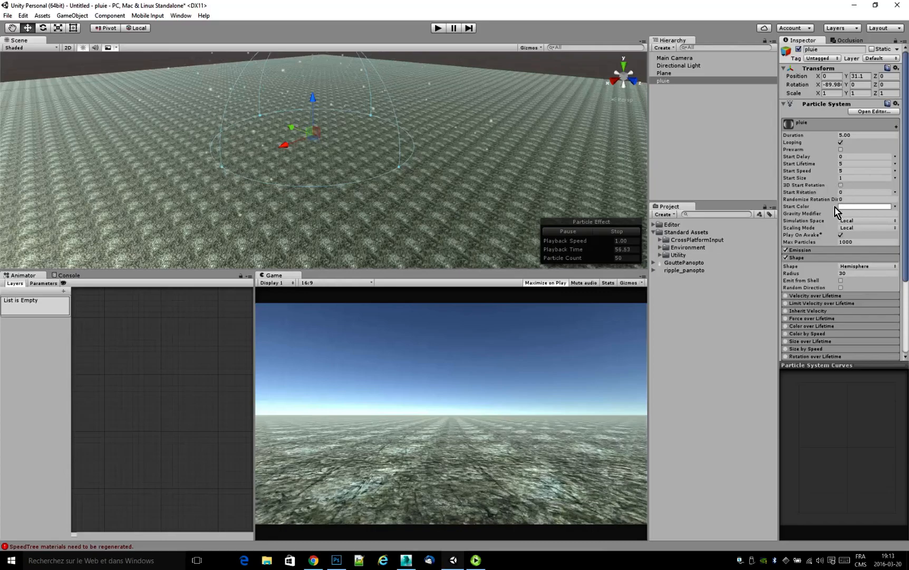
Set pluie's gravity modifier to 10 and its simulation space to World, then try moving the emitter sideways and undo the move.
left_click(852, 213)
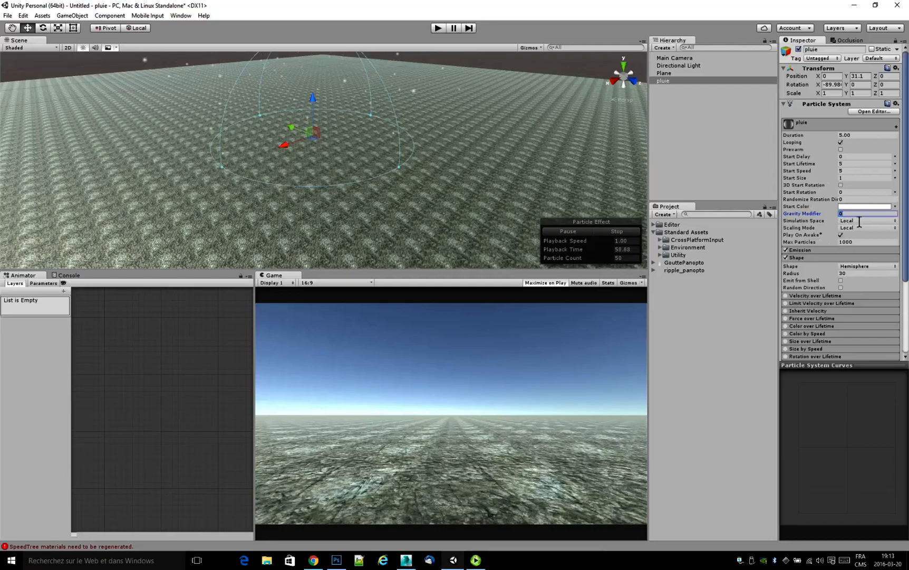
type("3")
left_click(855, 221)
left_click(862, 230)
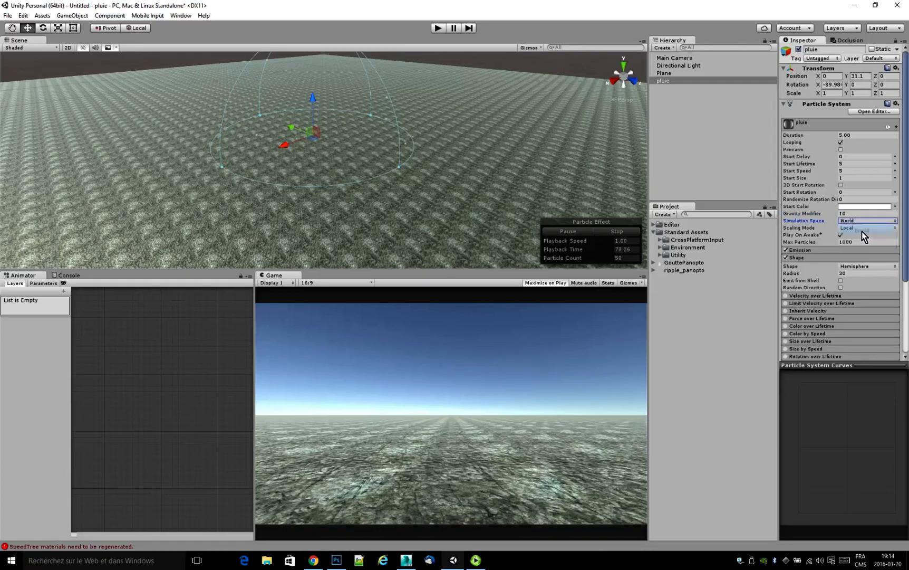
left_click_drag(307, 134, 305, 164)
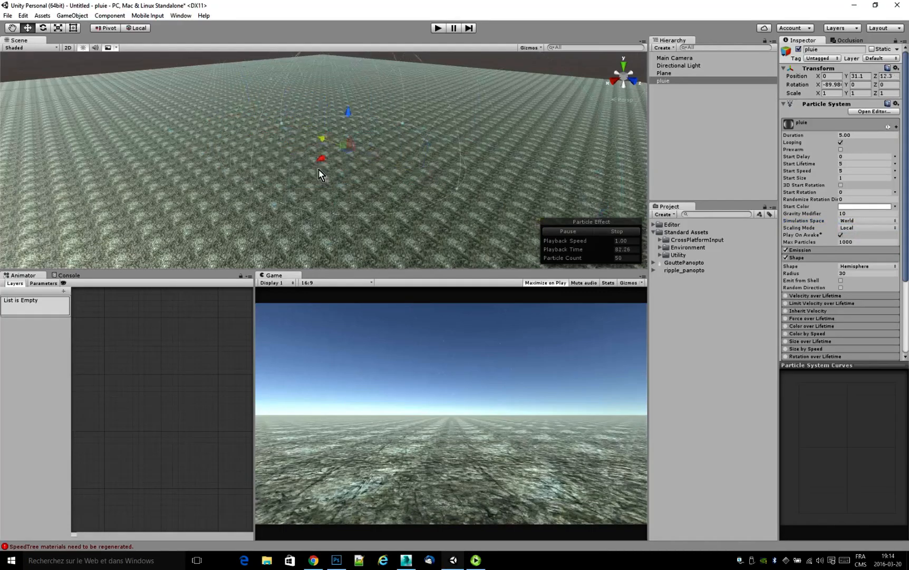
key("ctrl+z")
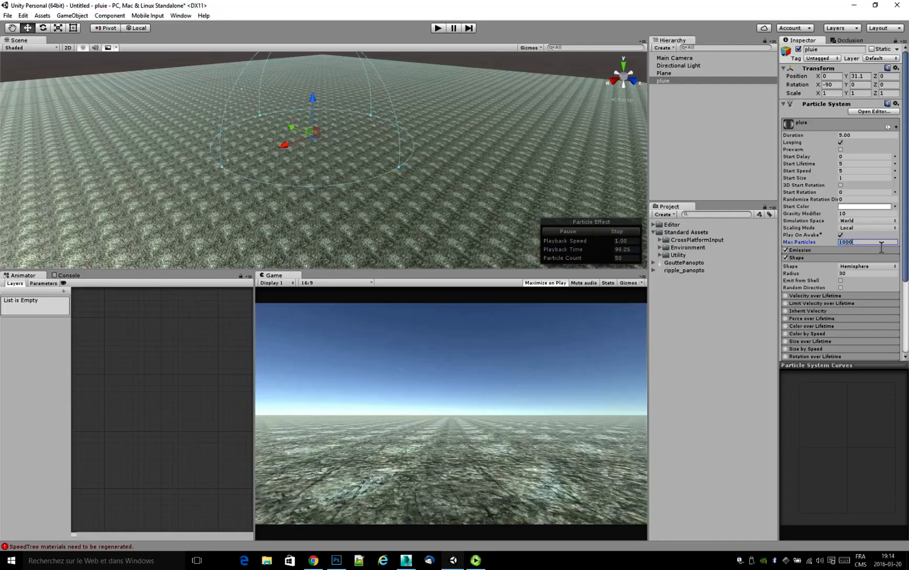
Set pluie's maximum particles to 10000 and its emission rate to 300.
left_click(803, 251)
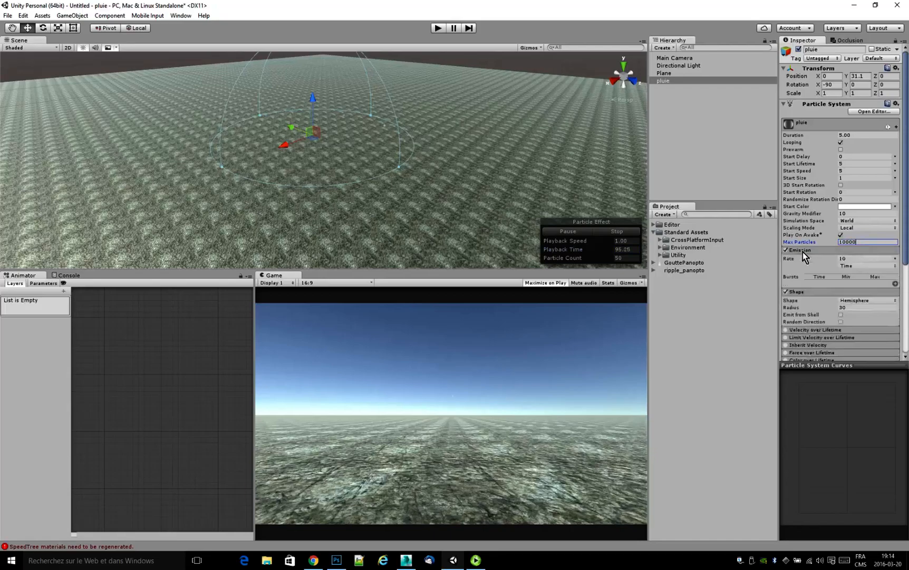
key("Tab")
type("300")
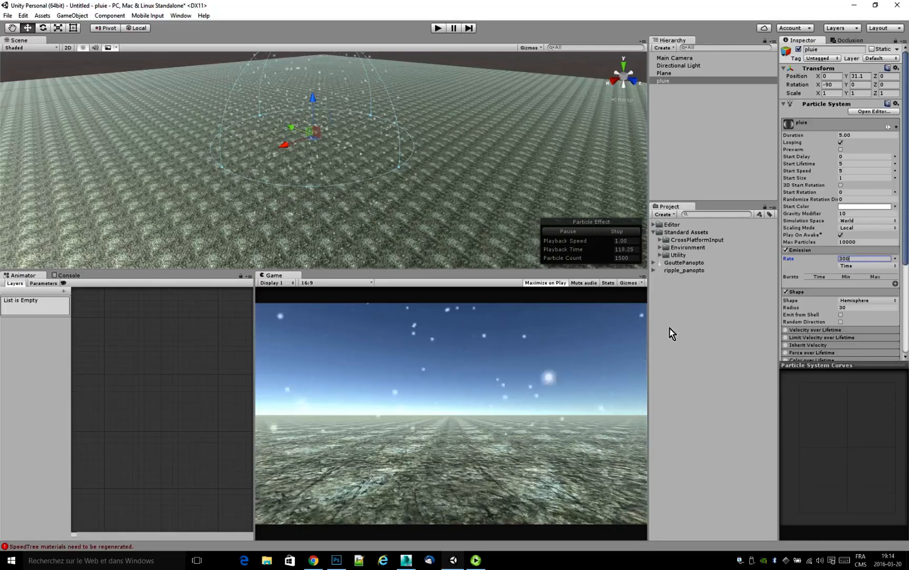
Create a material named gouttes in the project assets and assign the GouttePanopto texture as its albedo.
left_click(674, 301)
right_click(674, 301)
mouse_move(701, 307)
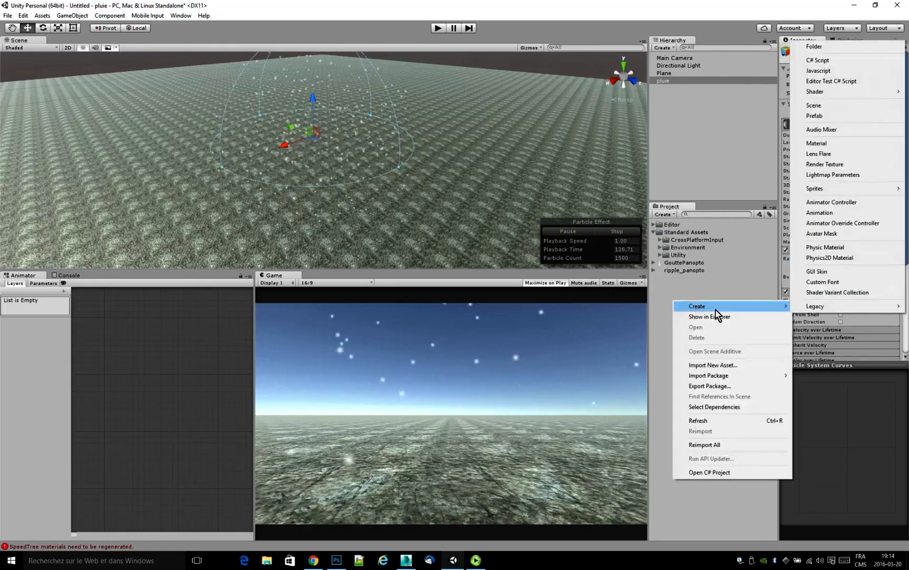
left_click(817, 144)
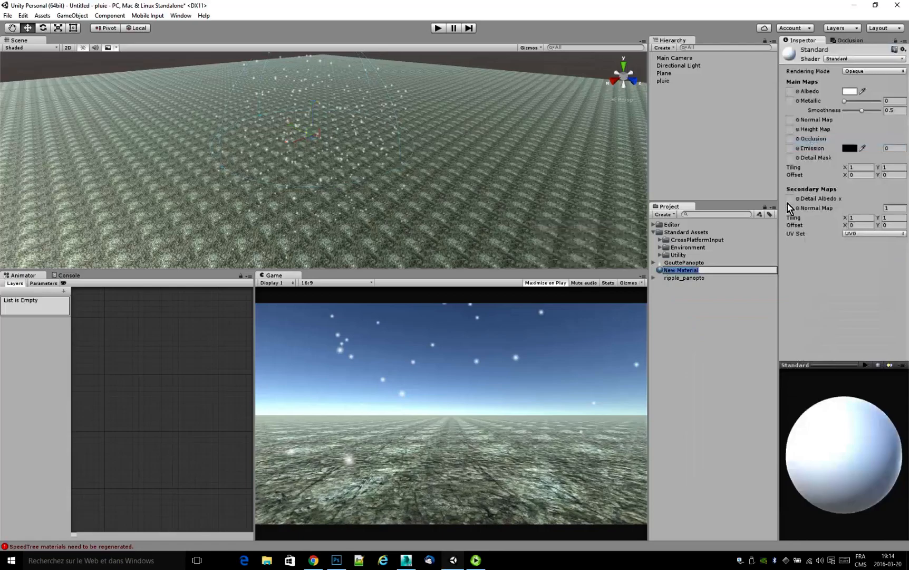
type("gouttes")
key("Return")
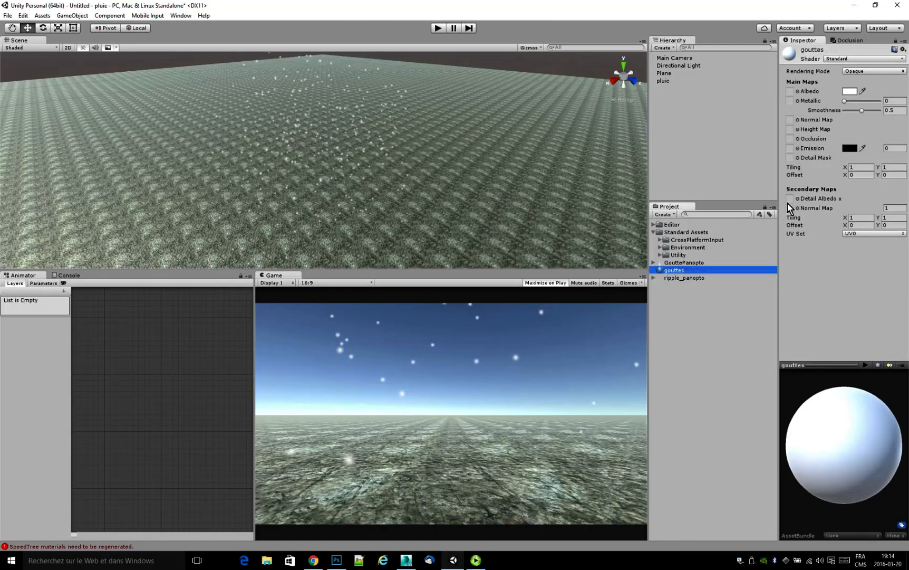
left_click_drag(682, 264, 791, 93)
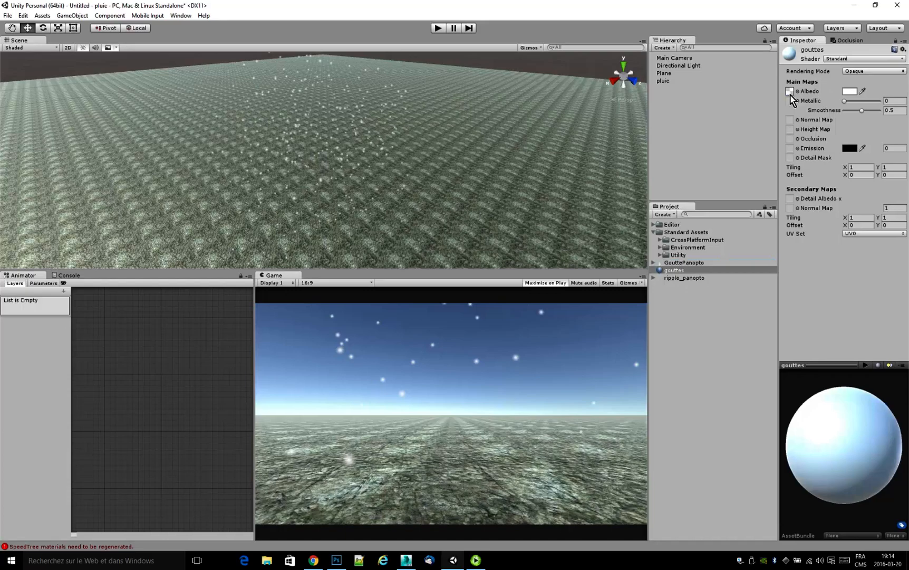
Switch the gouttes material's shader to Particles/Additive and apply the material to the pluie particle system.
left_click(848, 58)
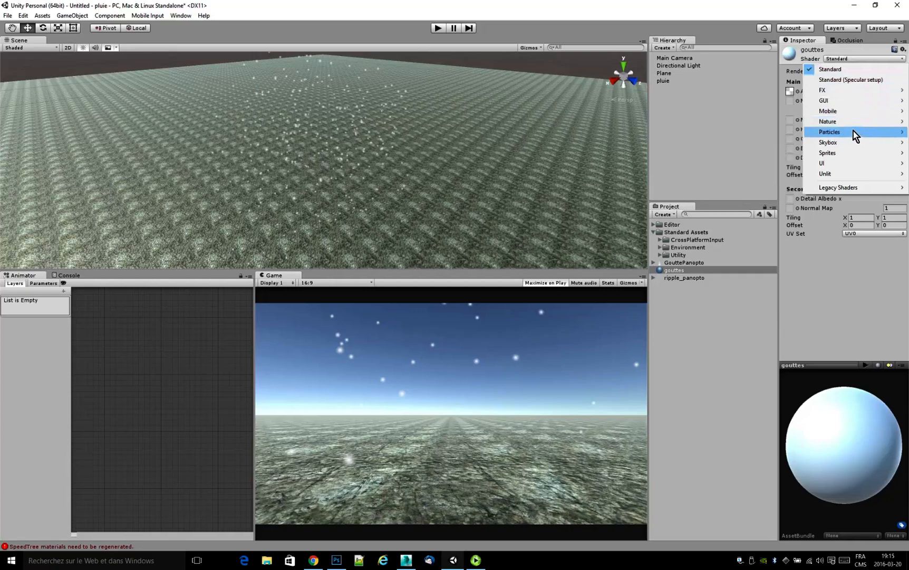
mouse_move(853, 132)
left_click(787, 133)
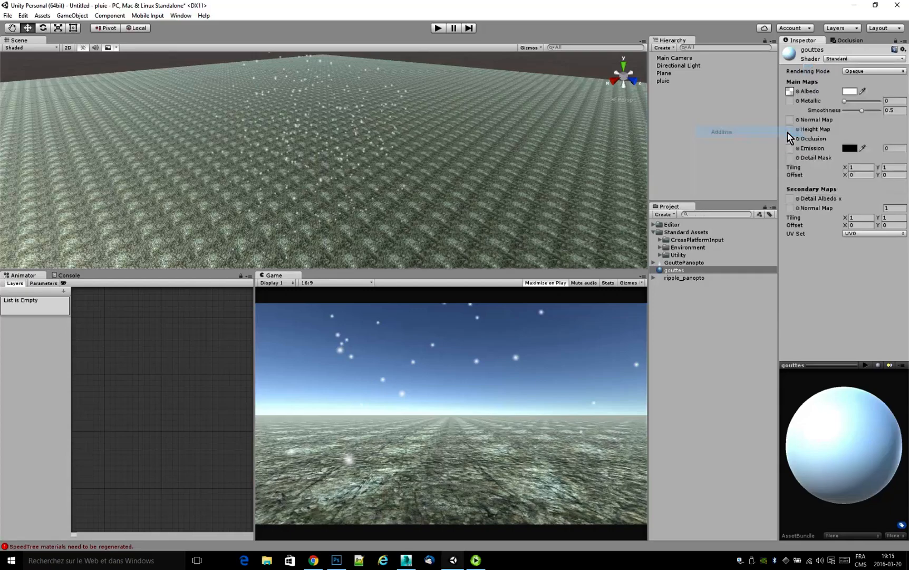
left_click_drag(790, 460, 857, 482)
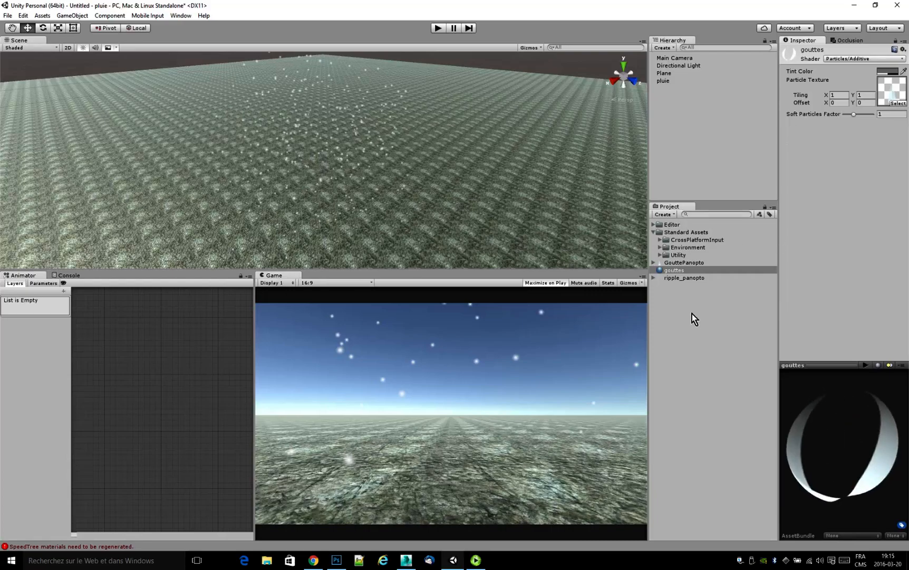
left_click_drag(672, 272, 672, 81)
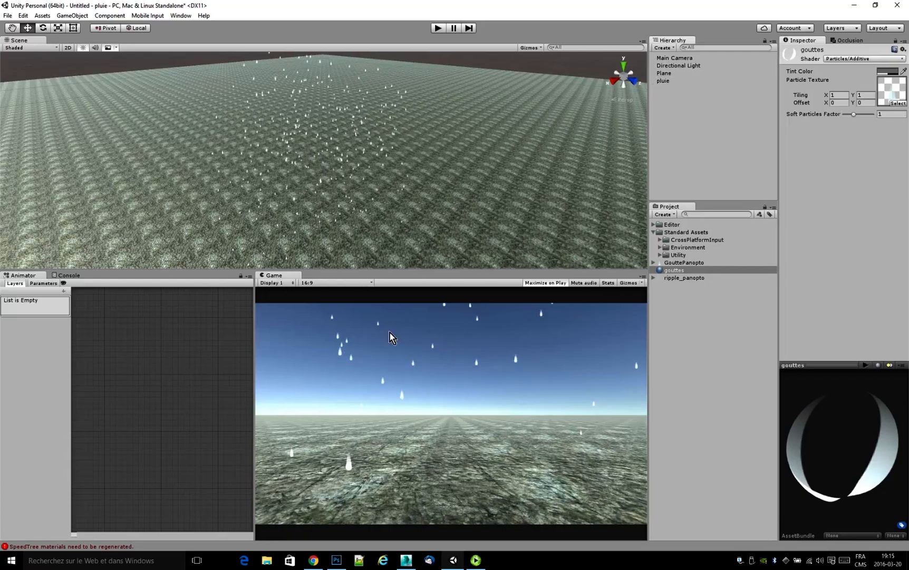
Make pluie's start size random between two constants, 0 and 1.5.
left_click(678, 84)
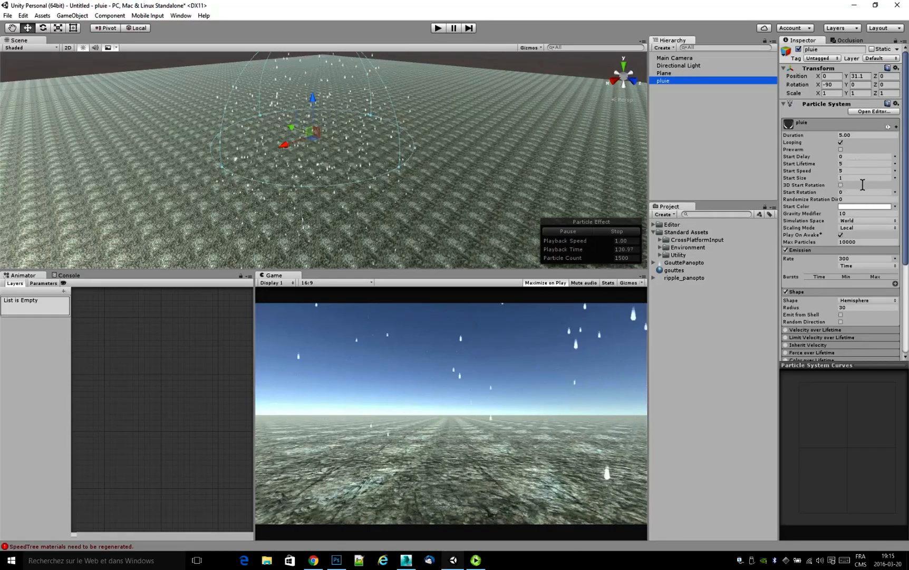
left_click(896, 178)
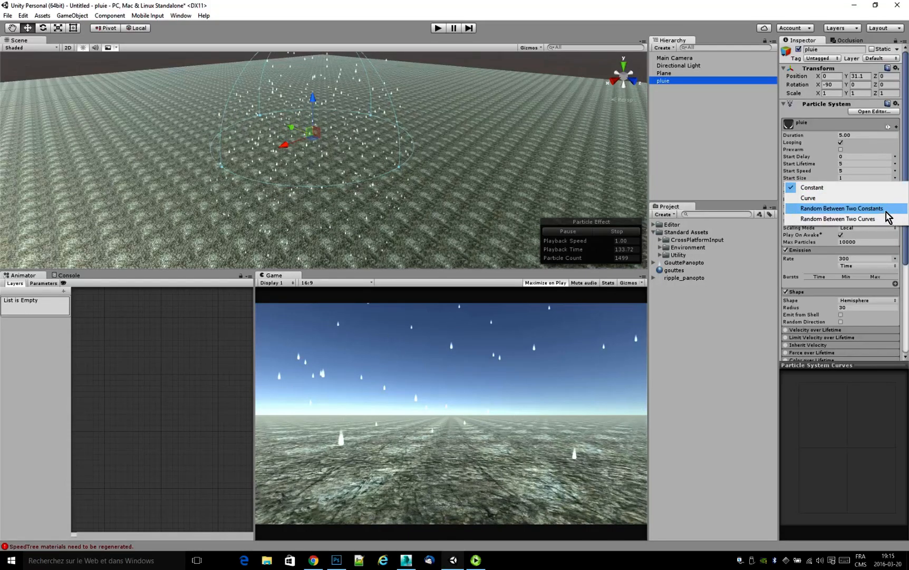
left_click(842, 208)
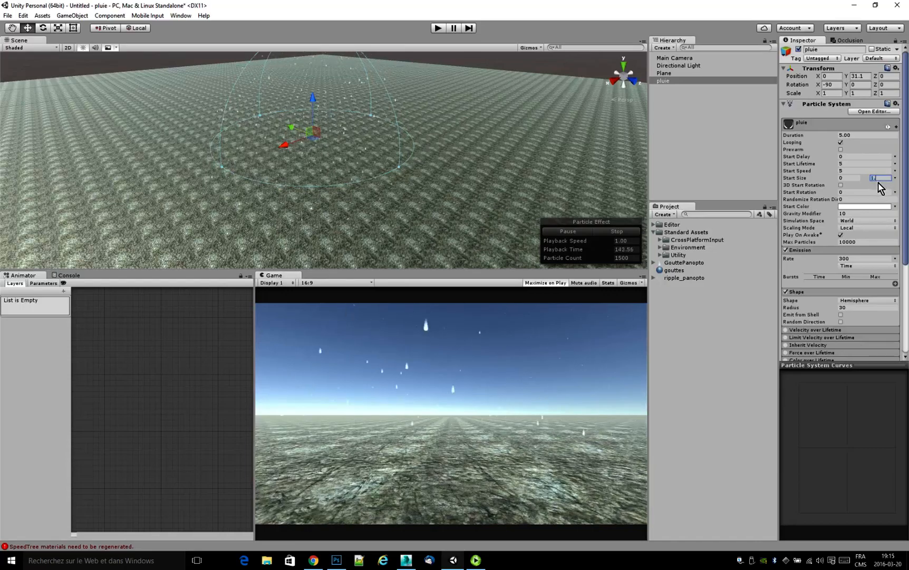
type("5")
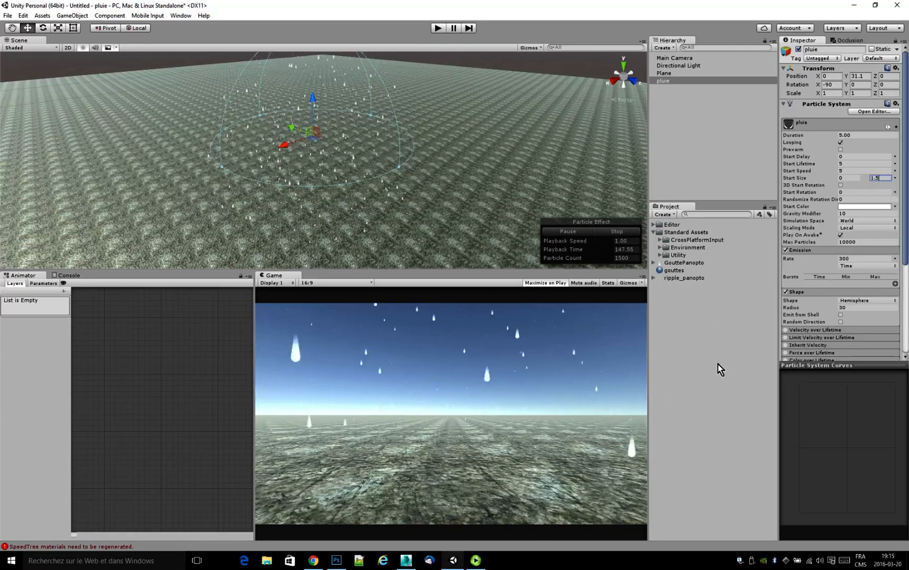
Import the Characters standard assets package into the project.
left_click_drag(903, 253, 905, 372)
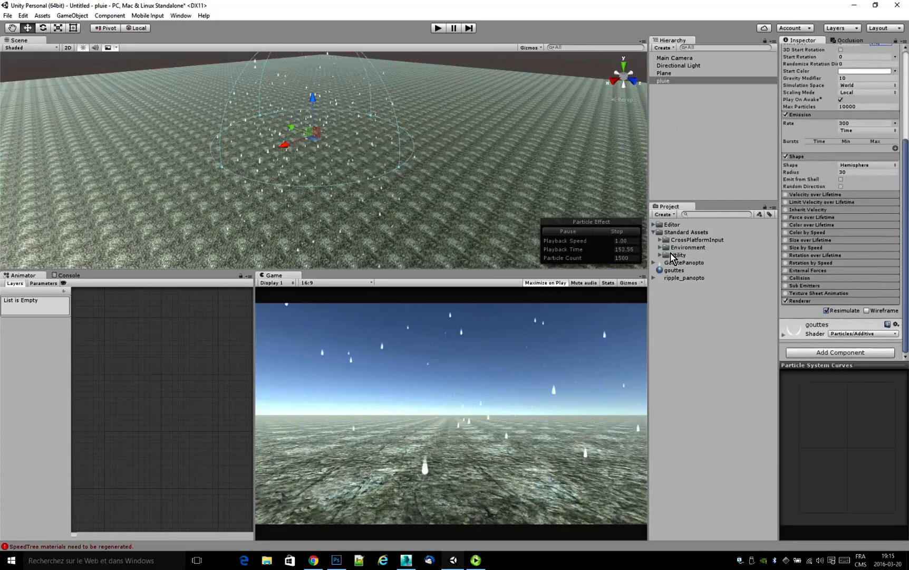
right_click(680, 324)
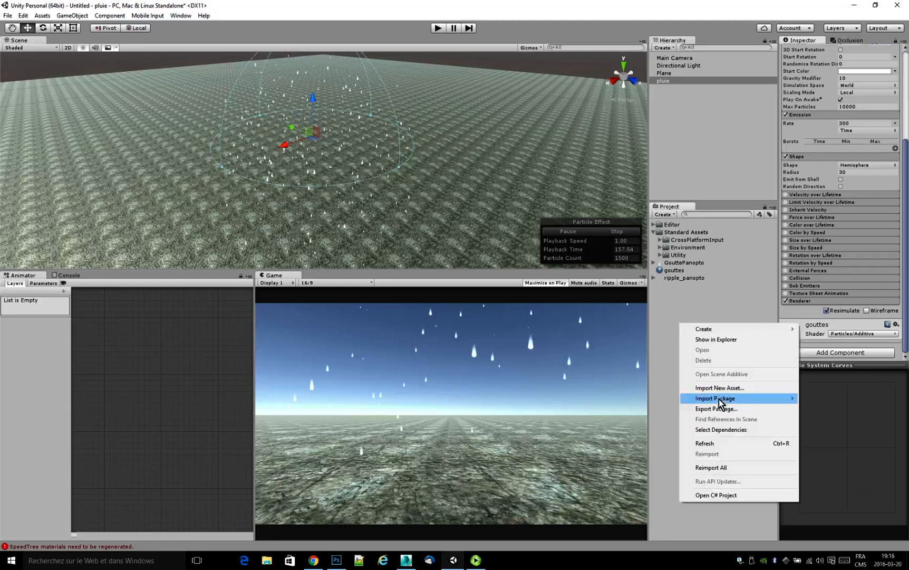
mouse_move(720, 402)
left_click(841, 438)
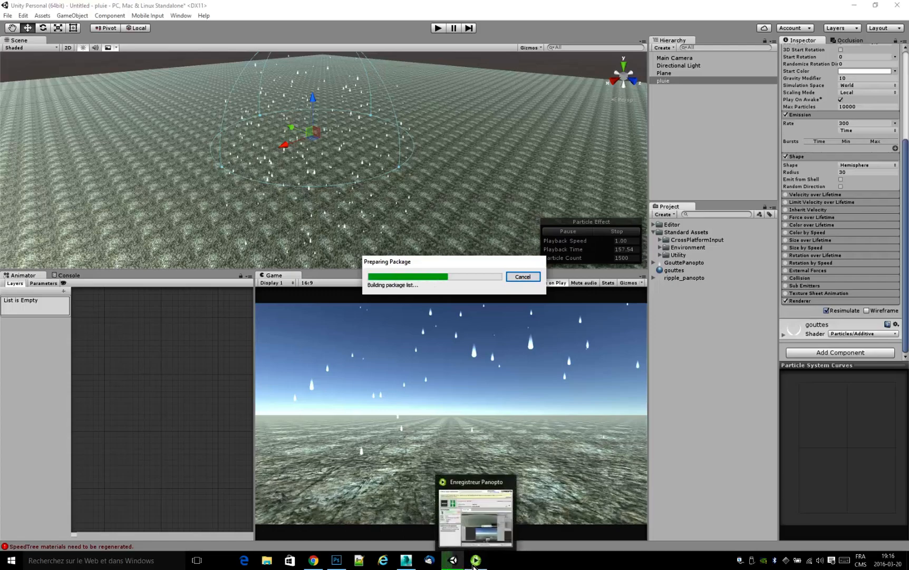
left_click(446, 428)
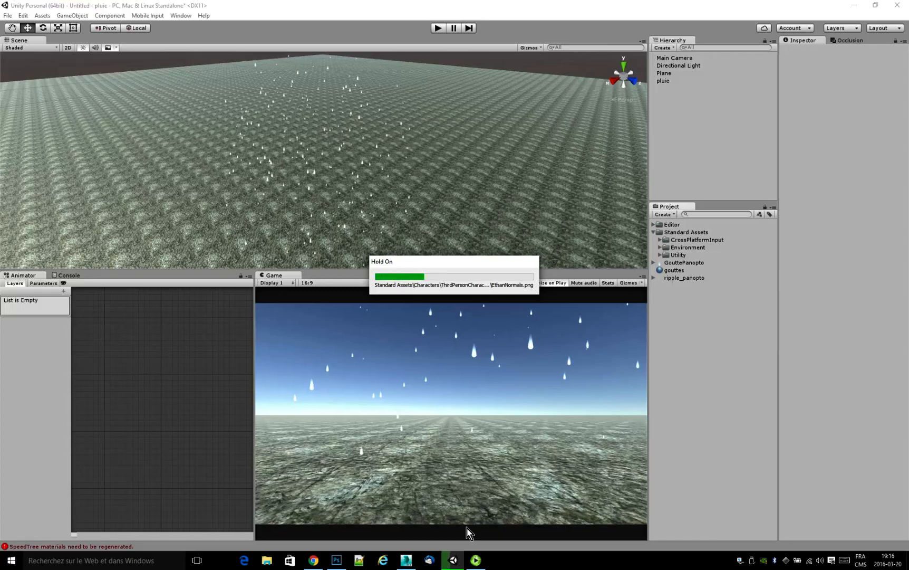
left_click(475, 563)
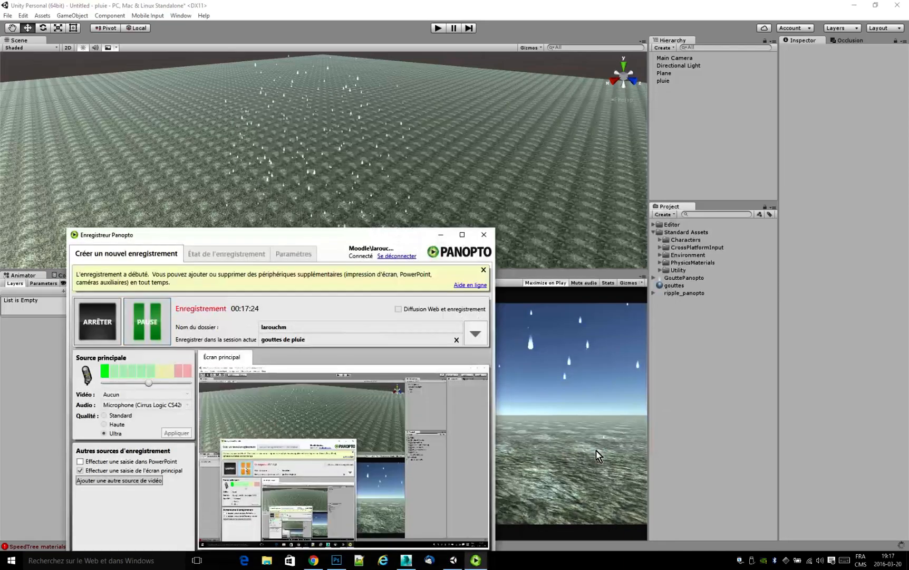
Add the FPSController prefab from the FirstPersonCharacter prefabs in Standard Assets to the scene.
left_click(441, 235)
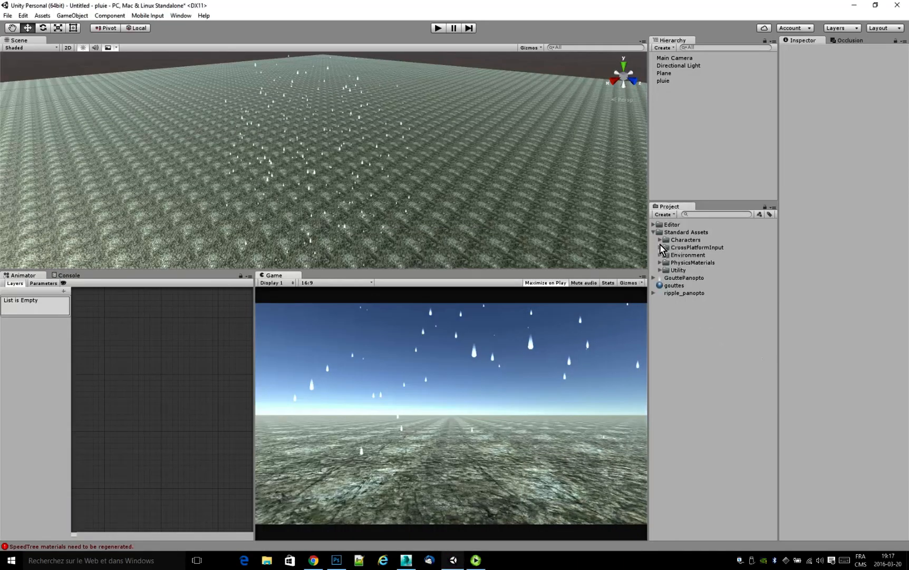
left_click(661, 240)
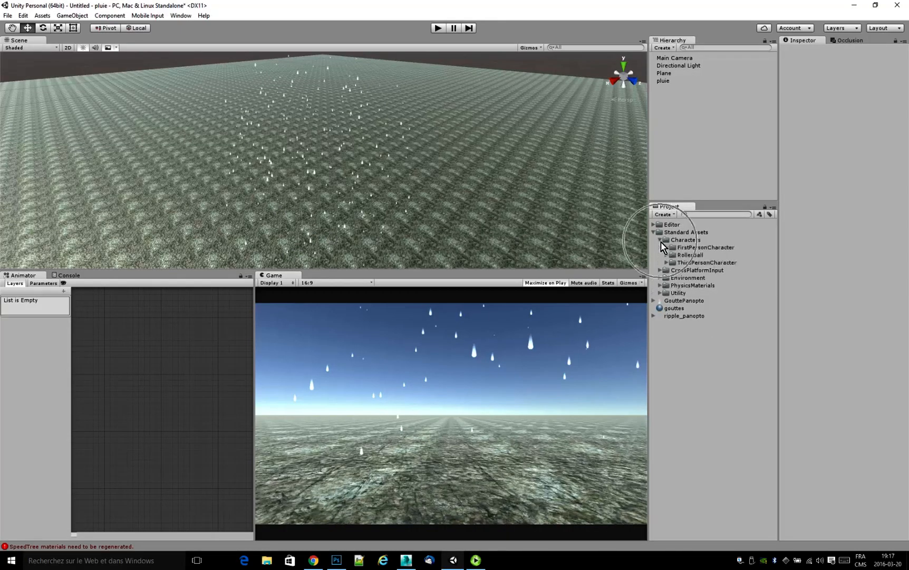
left_click(666, 248)
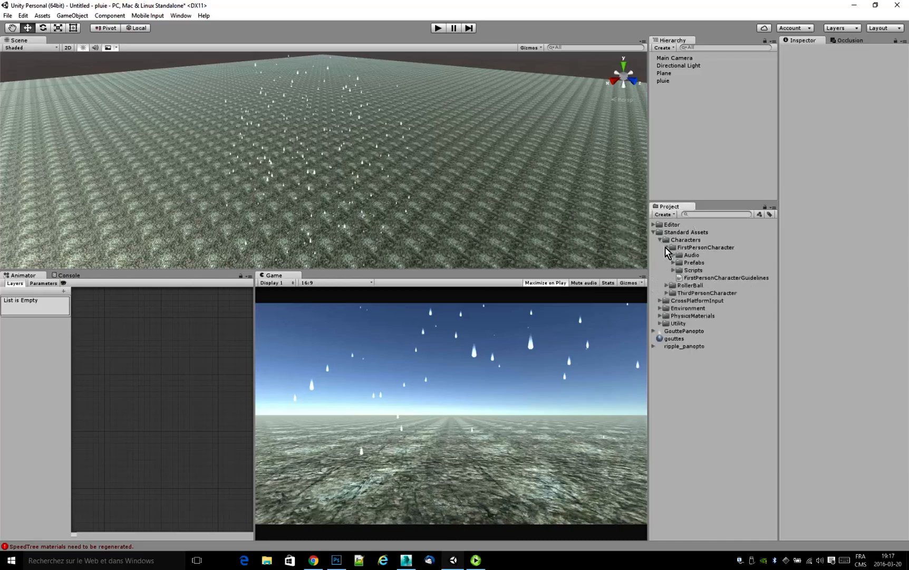
left_click(673, 262)
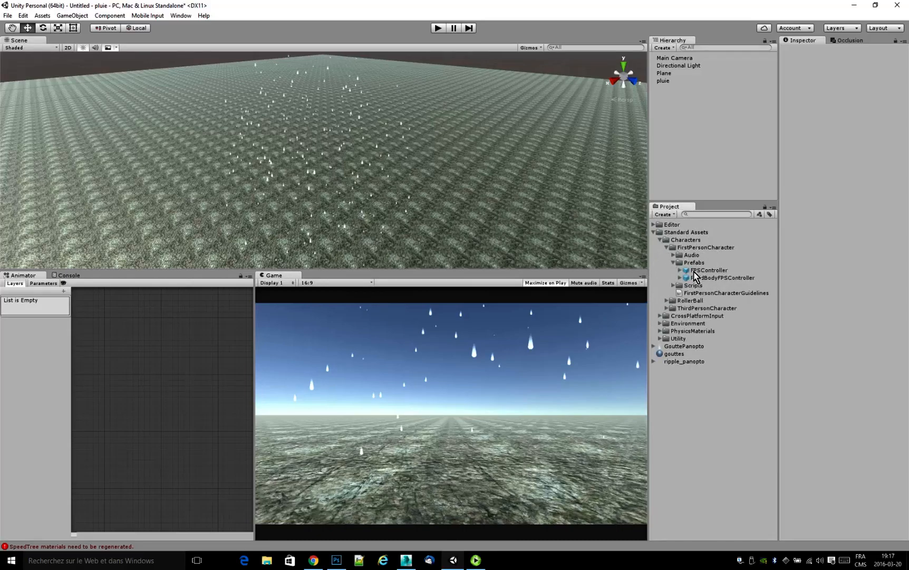
left_click_drag(694, 271, 666, 137)
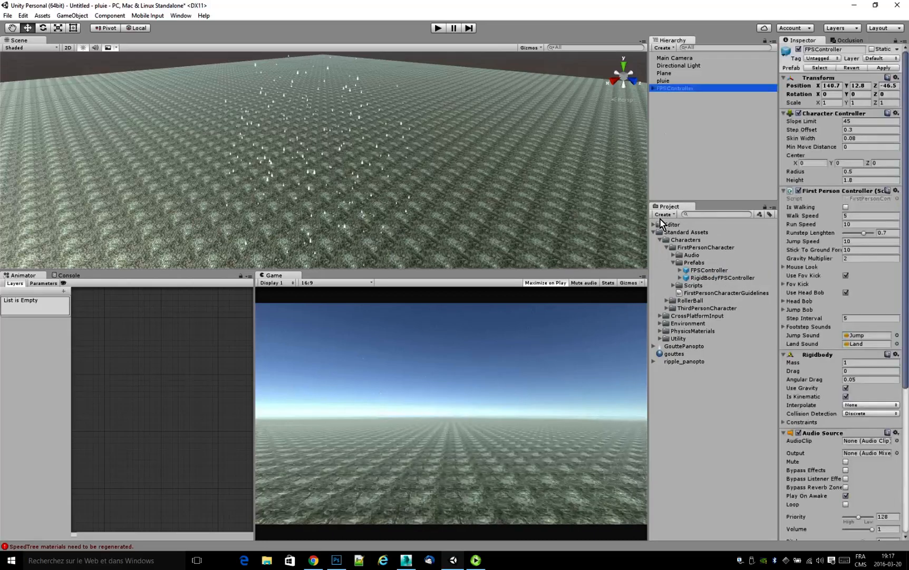
Delete the Main Camera from the scene.
left_click(672, 59)
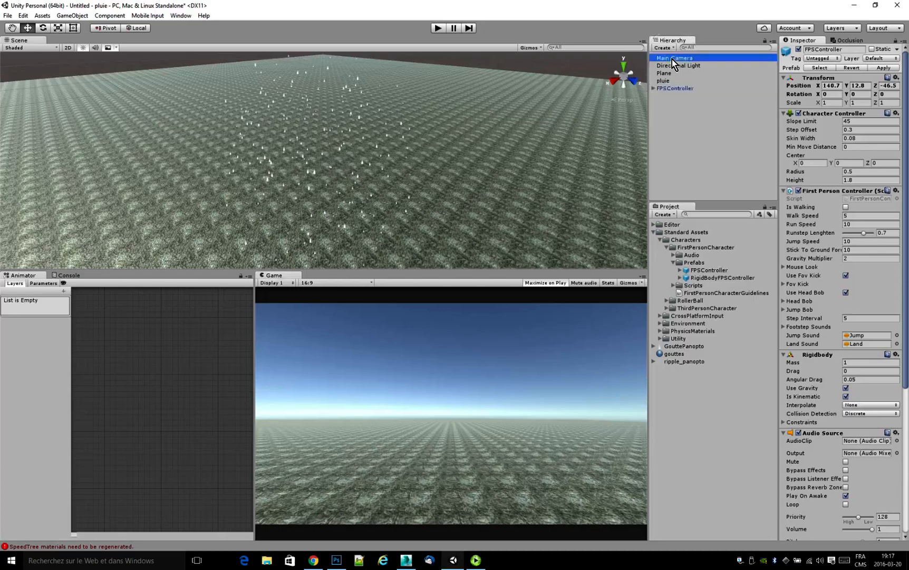
right_click(672, 60)
left_click(695, 109)
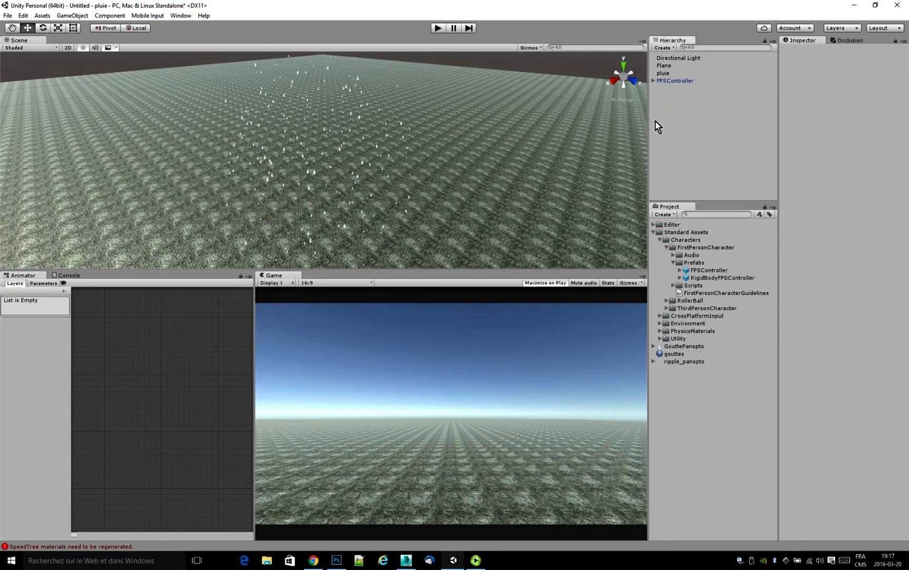
Make pluie a child of FPSController and set its X and Z positions to 0.
left_click(669, 82)
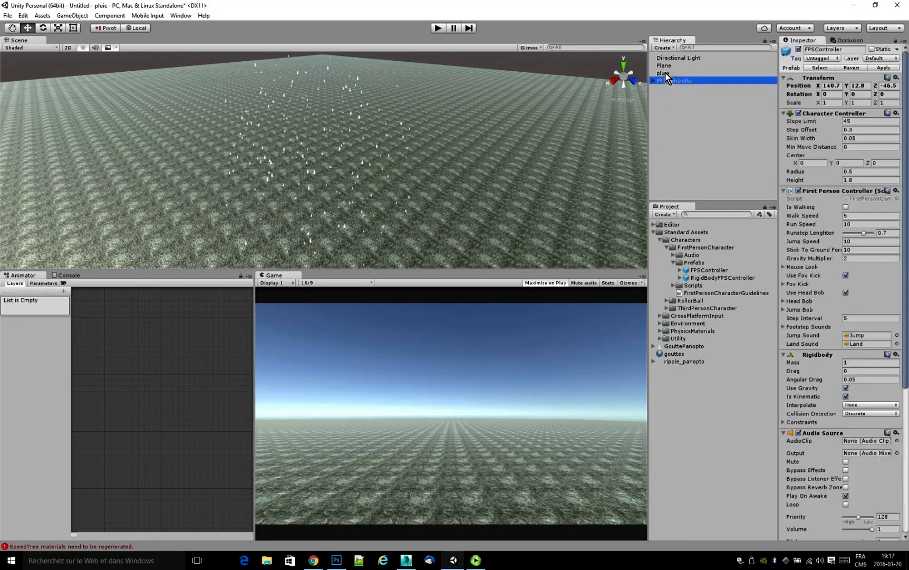
left_click_drag(665, 72, 680, 81)
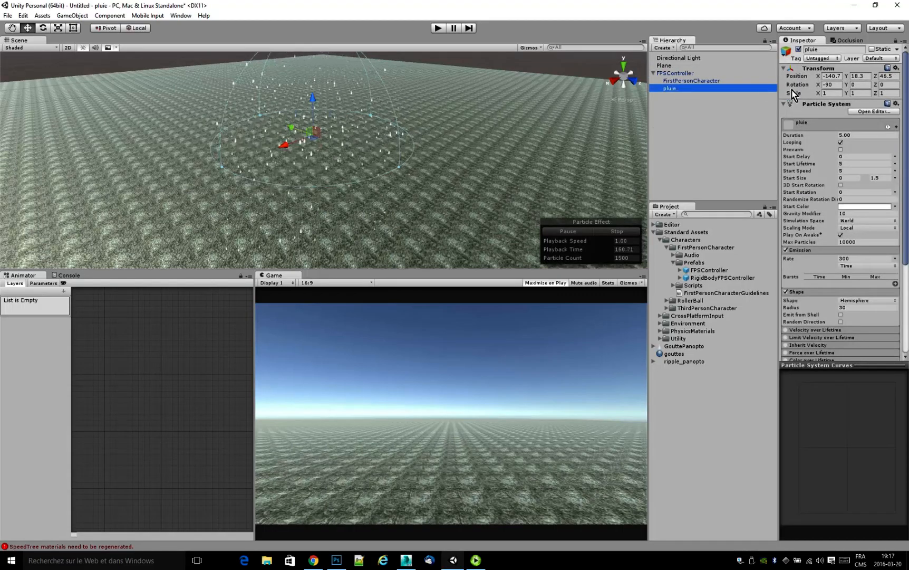
left_click(839, 77)
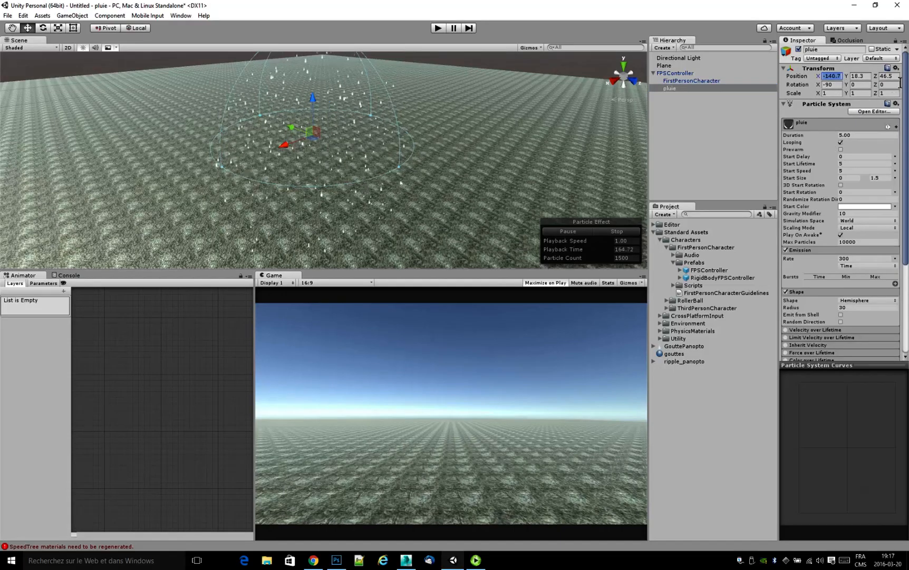
type("0")
key("Tab")
key("Tab")
type("0")
left_click(841, 79)
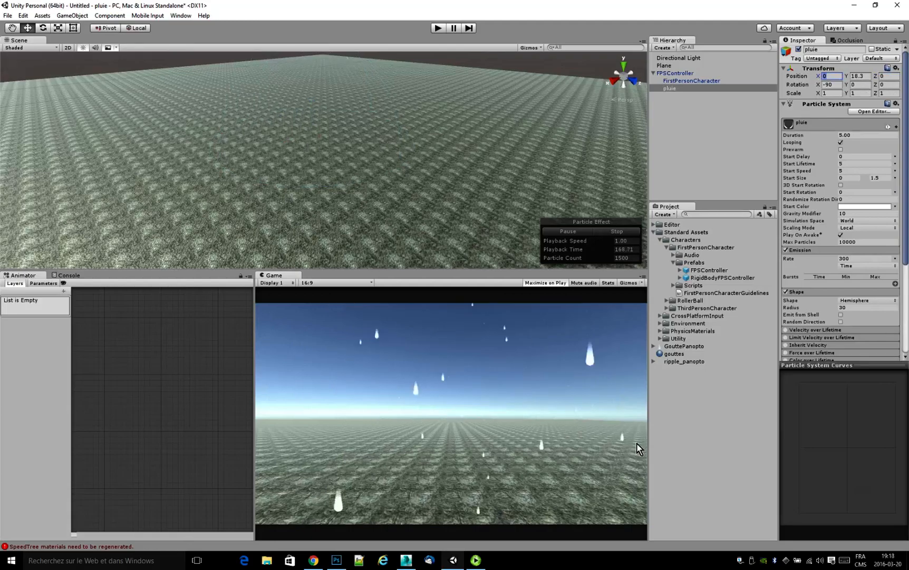
Play-test the scene with the first-person controller to check how the rain follows it, and stop the game.
left_click(686, 75)
left_click(437, 29)
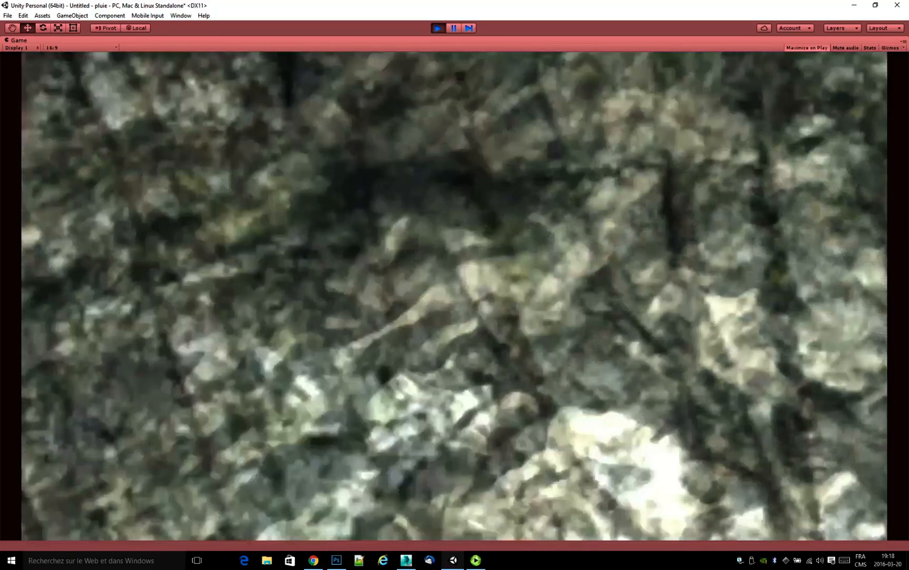
left_click(437, 27)
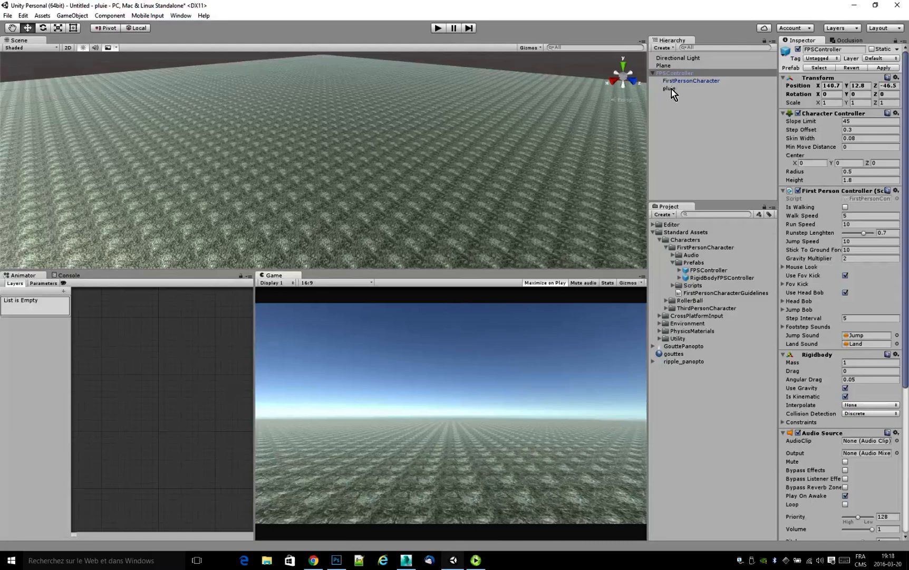
Set the render mode of the pluie particle system's renderer to Vertical Billboard.
left_click(669, 88)
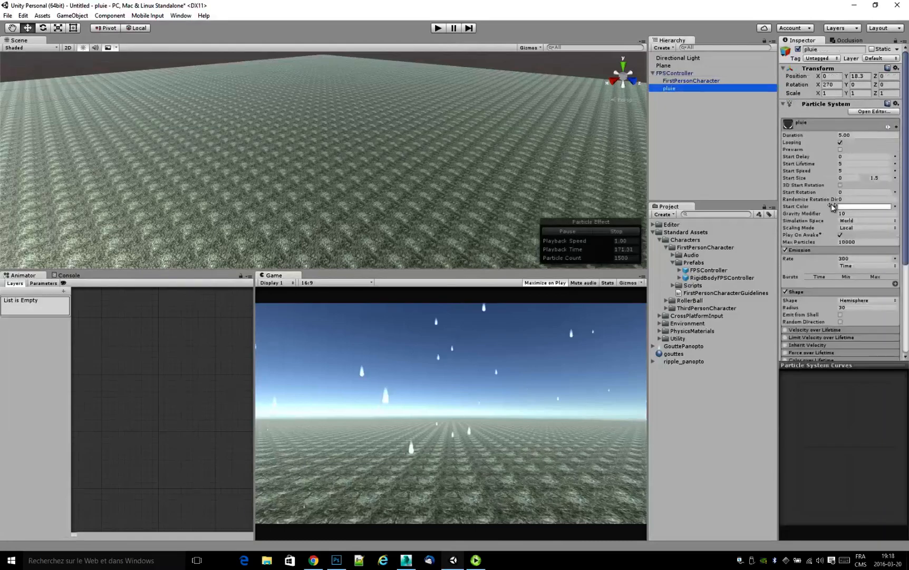
scroll(802, 302, "down", 5)
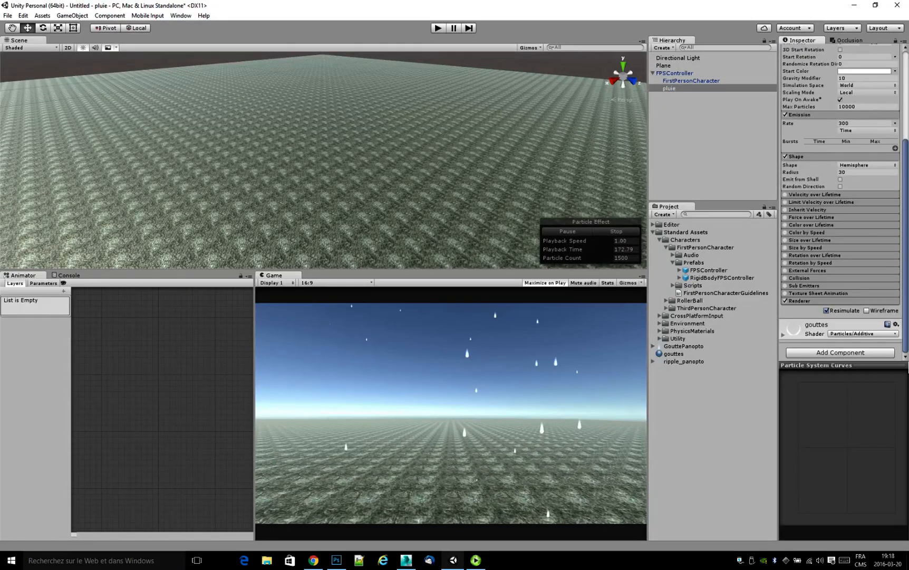
left_click(802, 301)
scroll(908, 259, "down", 4)
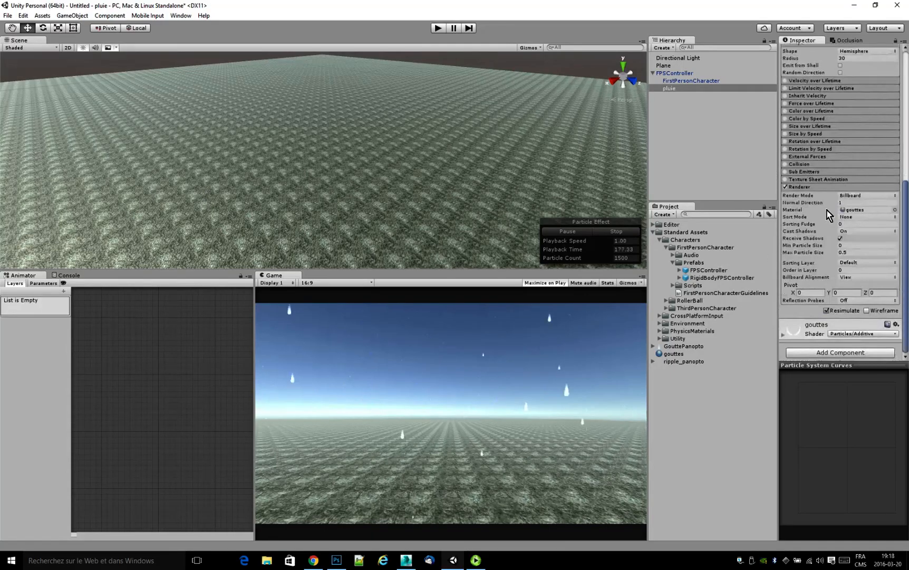
left_click(841, 196)
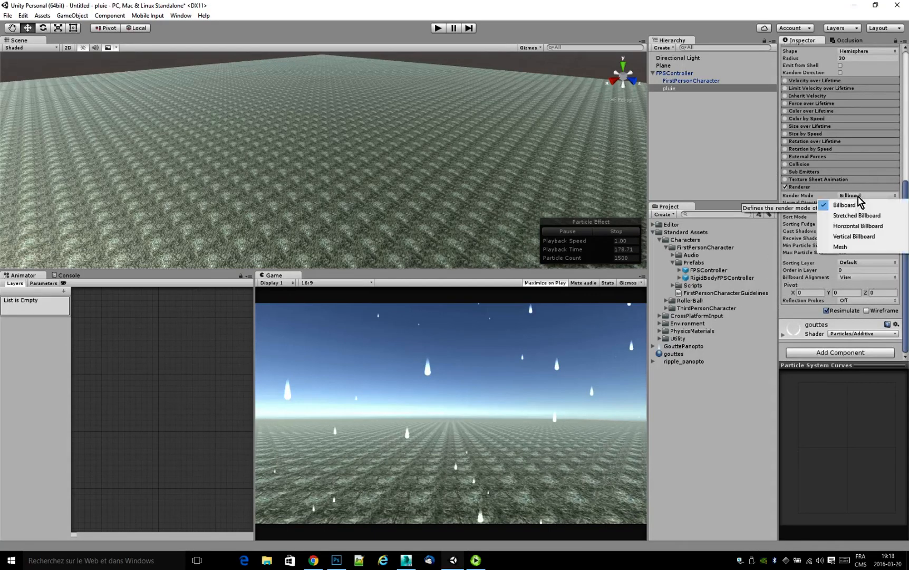
left_click(866, 237)
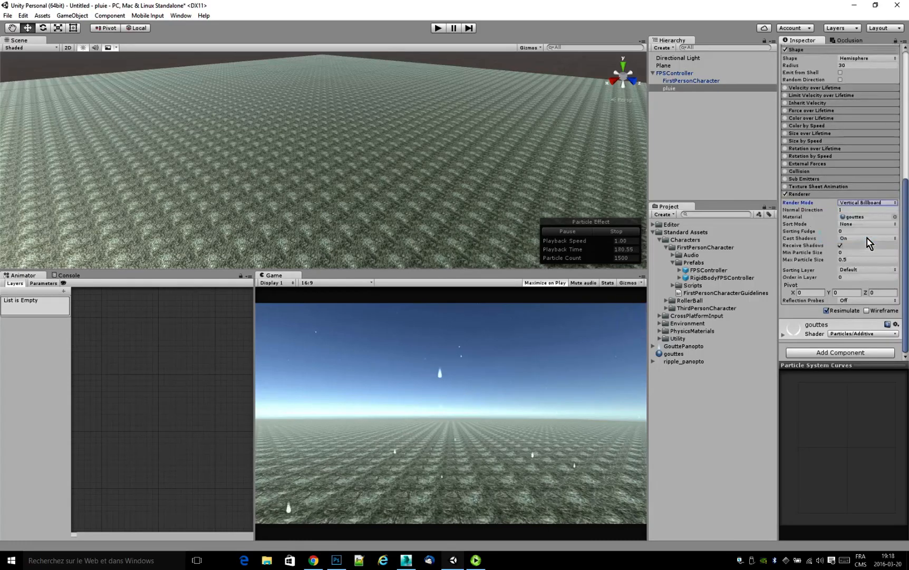
Play the scene again to examine the raindrops' orientation when looking around, and stop the game.
left_click(438, 28)
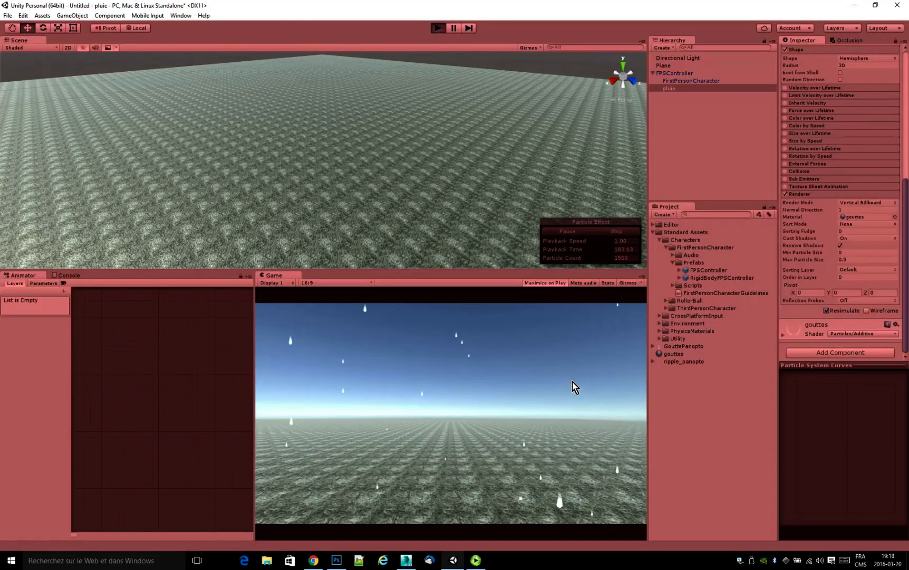
key("shift+space")
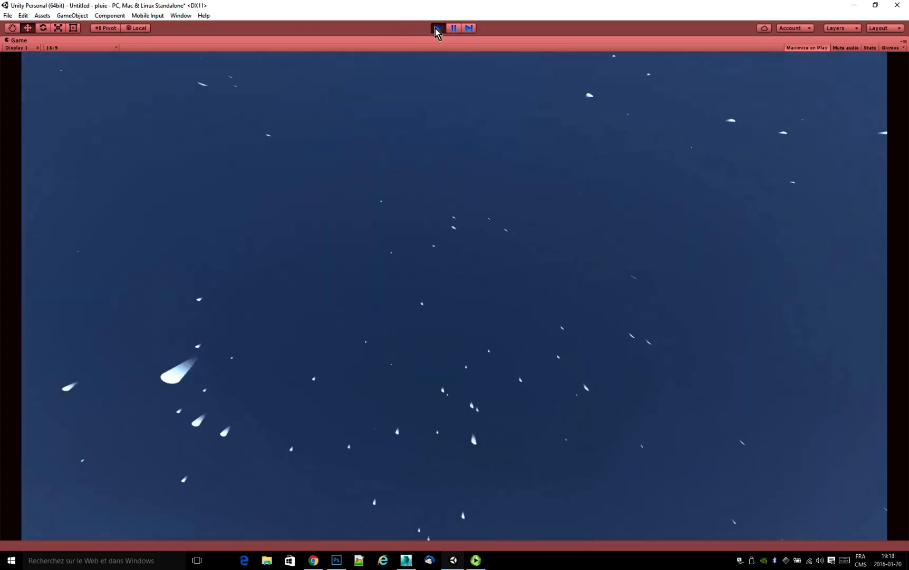
left_click(437, 29)
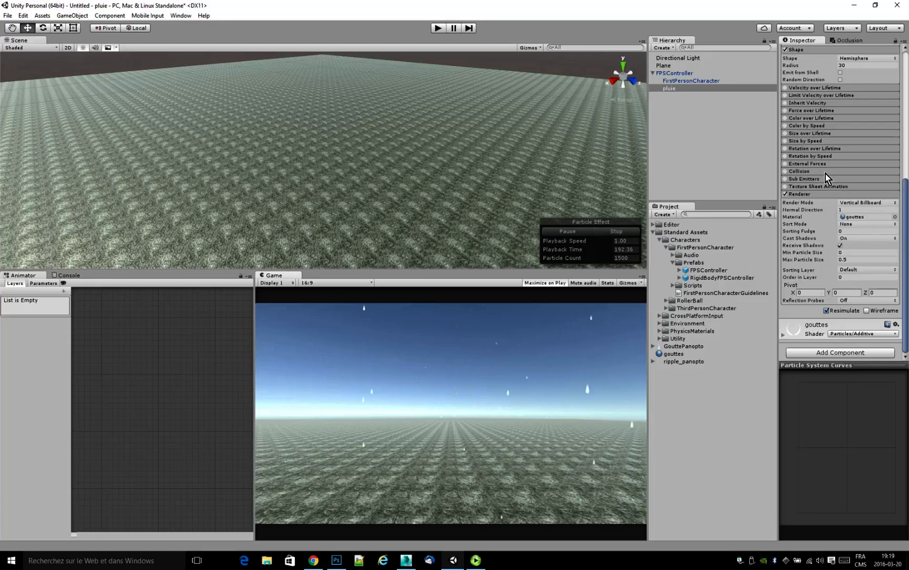
Enable collision on the pluie particle system and make it collide with World.
left_click(798, 171)
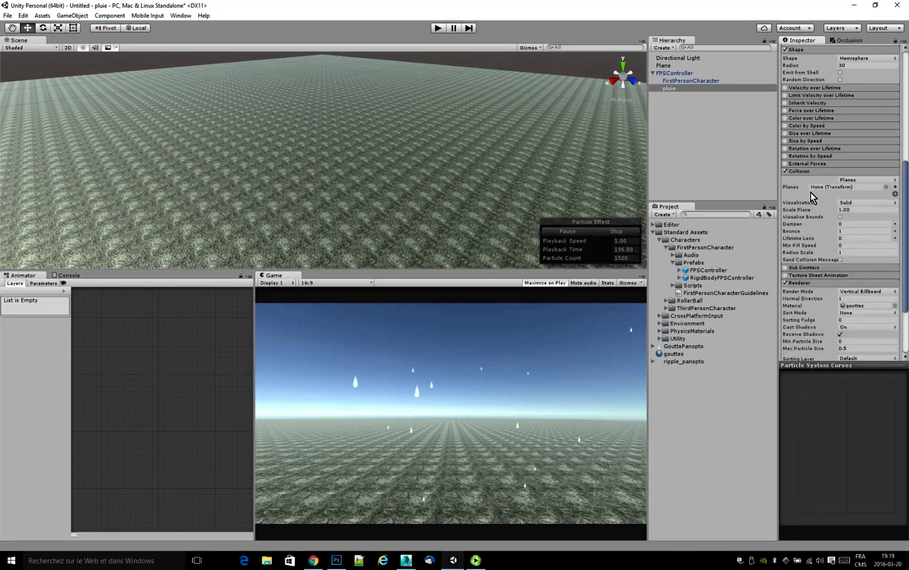
left_click(856, 181)
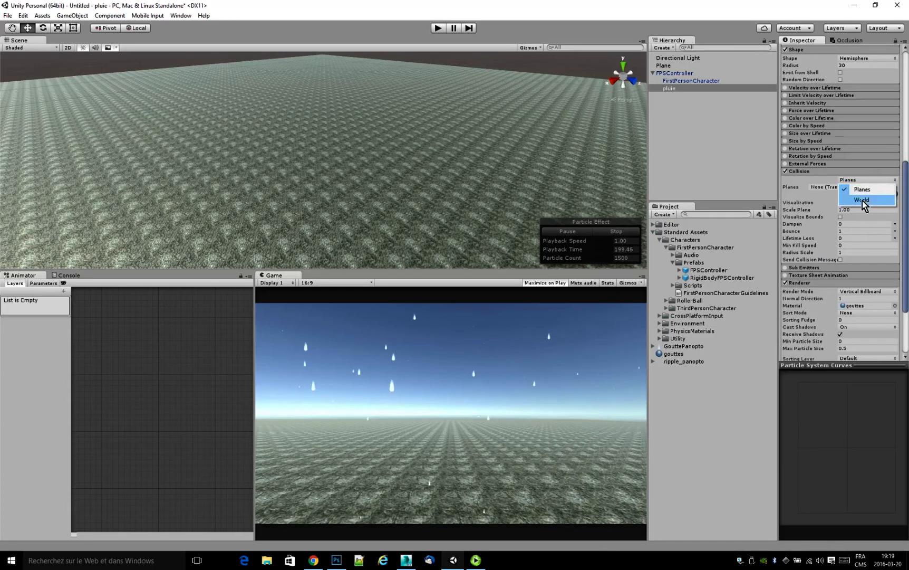
left_click(863, 200)
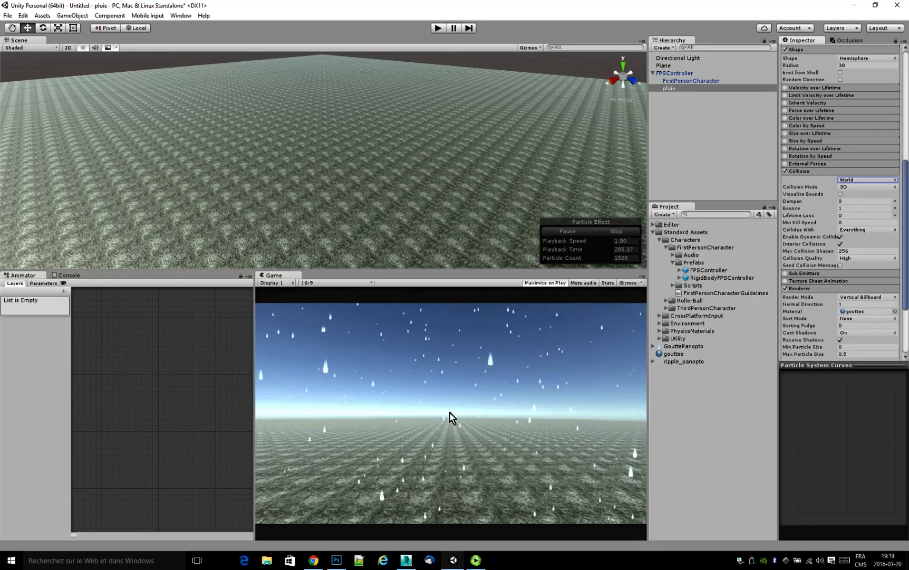
Set pluie's collision bounce to 0 and its lifetime loss to 1.
left_click(844, 208)
type("0")
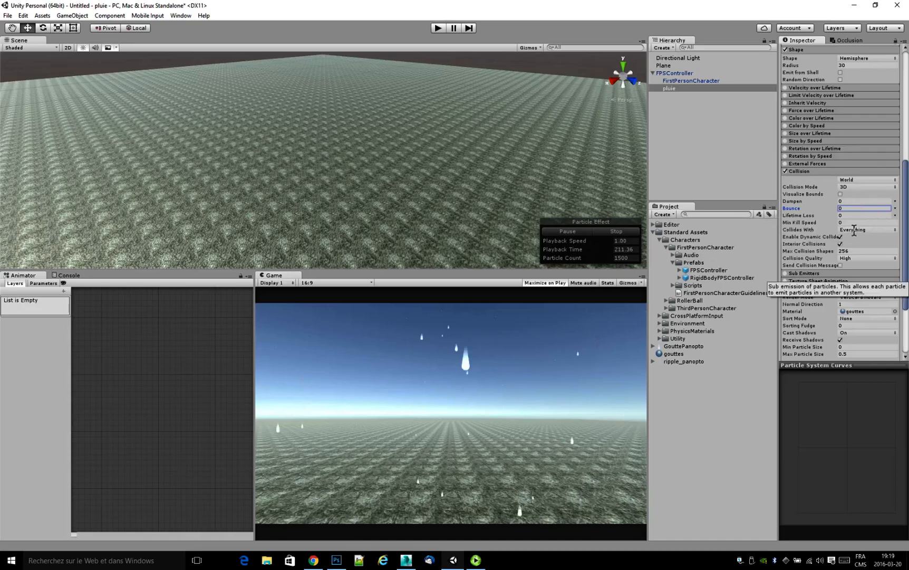
key("Tab")
type("1")
left_click(534, 419)
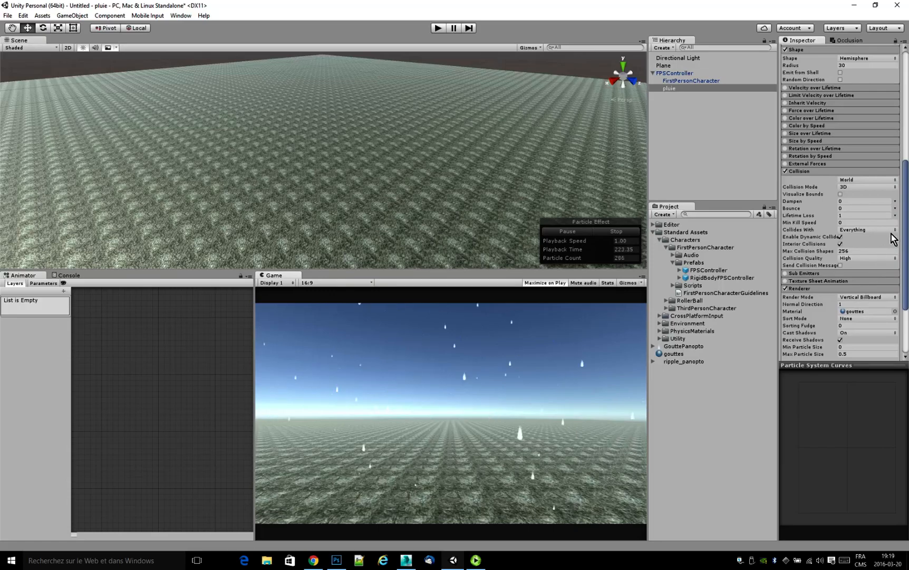
Enable sub emitters on pluie and create a new particle system for the first Death slot.
left_click_drag(907, 241, 907, 250)
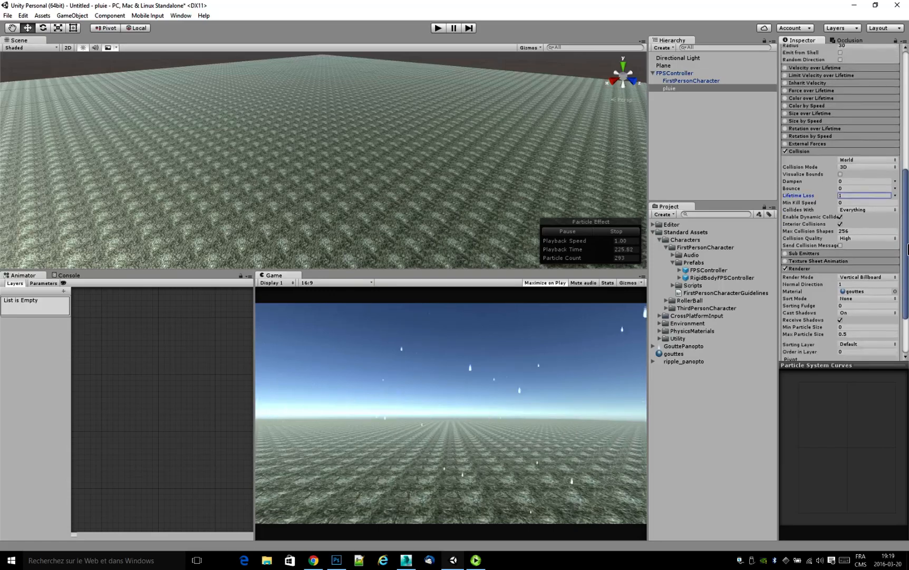
left_click(785, 254)
left_click(798, 255)
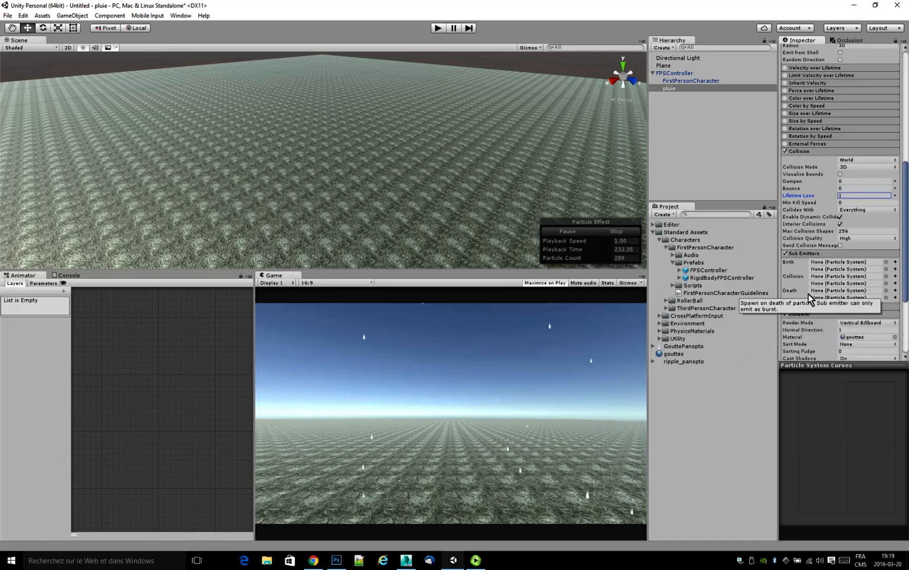
left_click(896, 291)
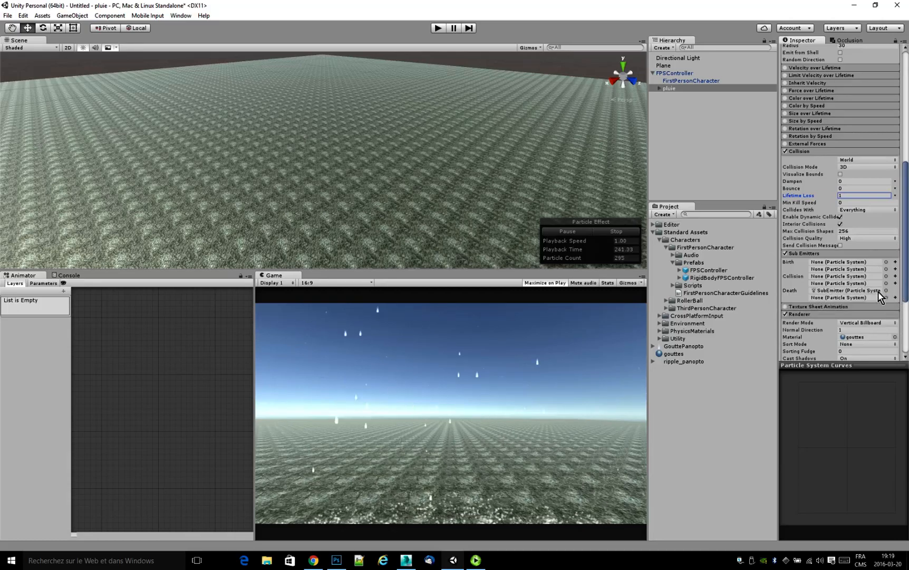
Set the simulation space of pluie's child SubEmitter to World.
left_click(660, 89)
left_click(675, 97)
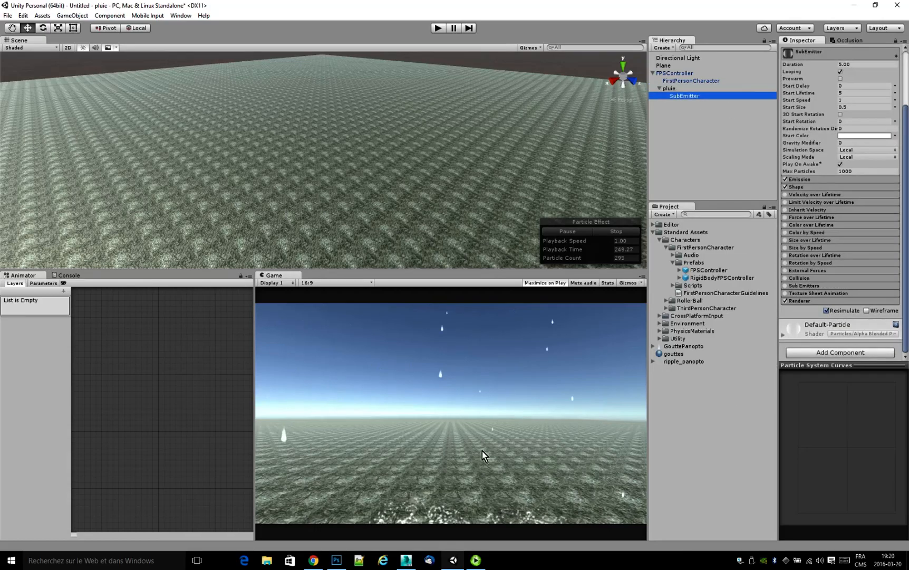
left_click(480, 437)
right_click_drag(372, 125, 376, 158)
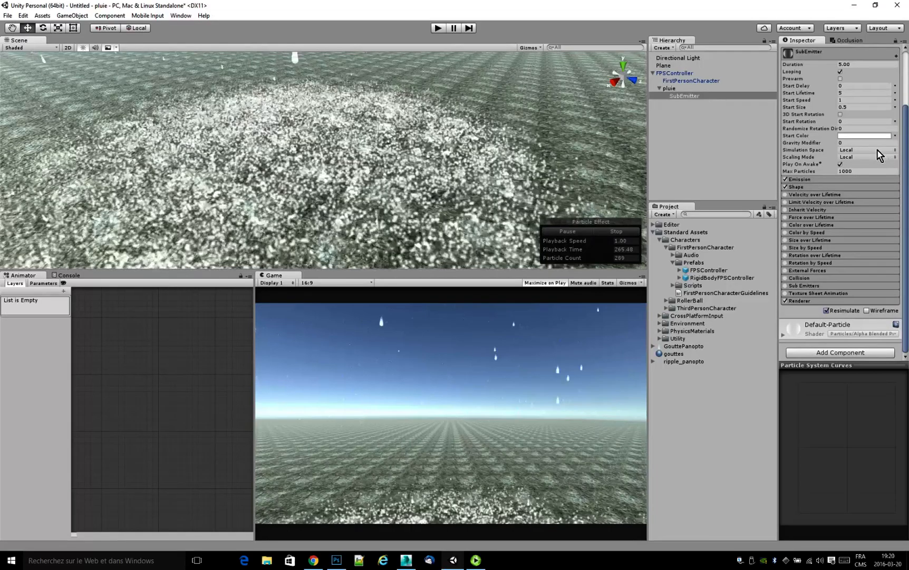
left_click(878, 150)
left_click(878, 160)
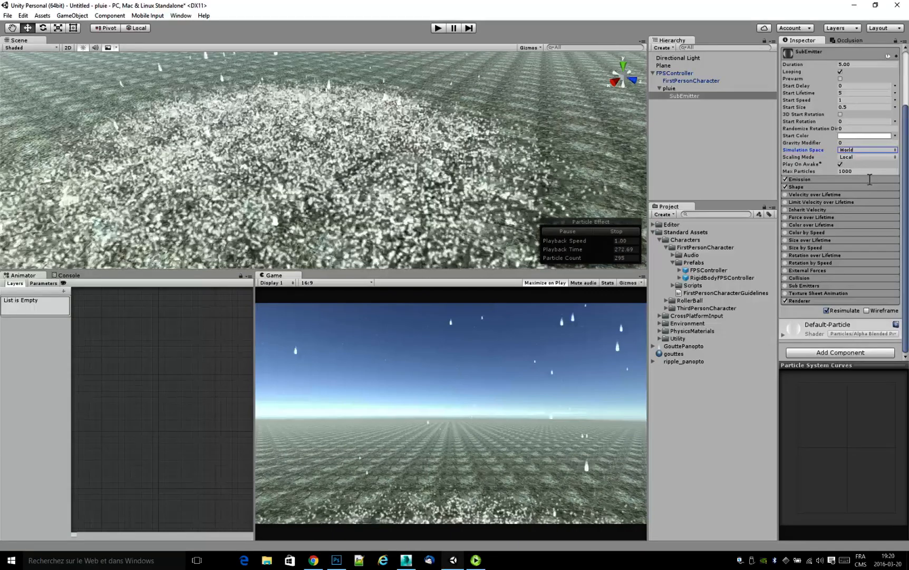
Set the minimum and maximum of the SubEmitter's emission burst to 1.
left_click(799, 179)
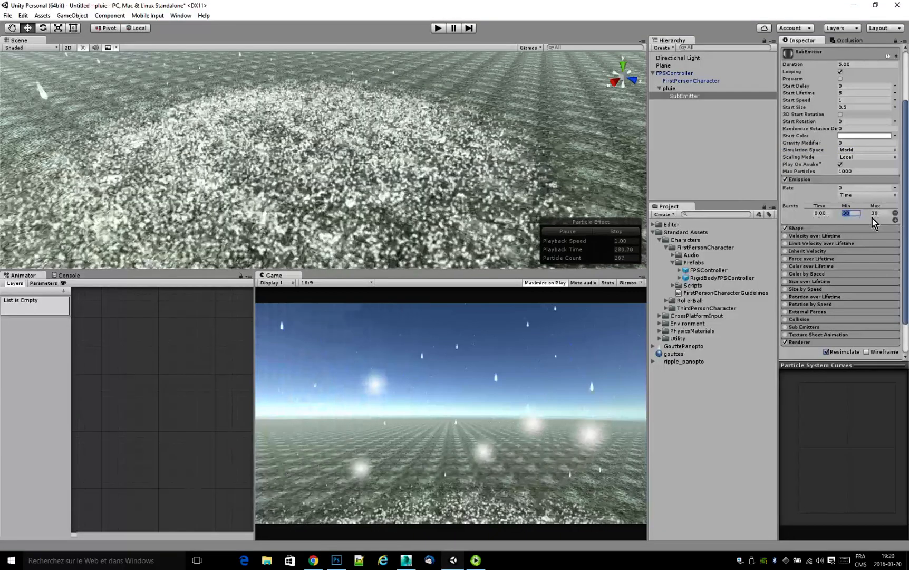
type("1")
key("Tab")
type("1")
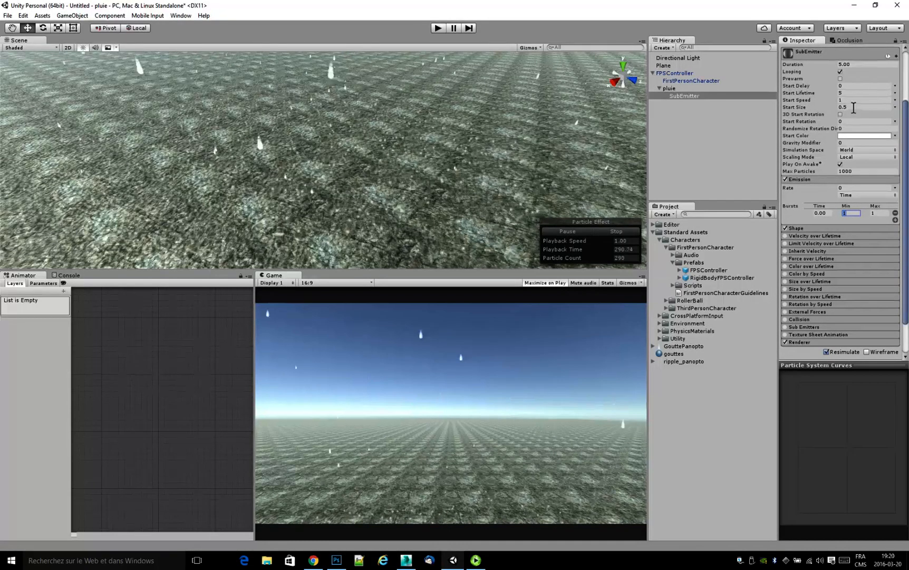
key("Tab")
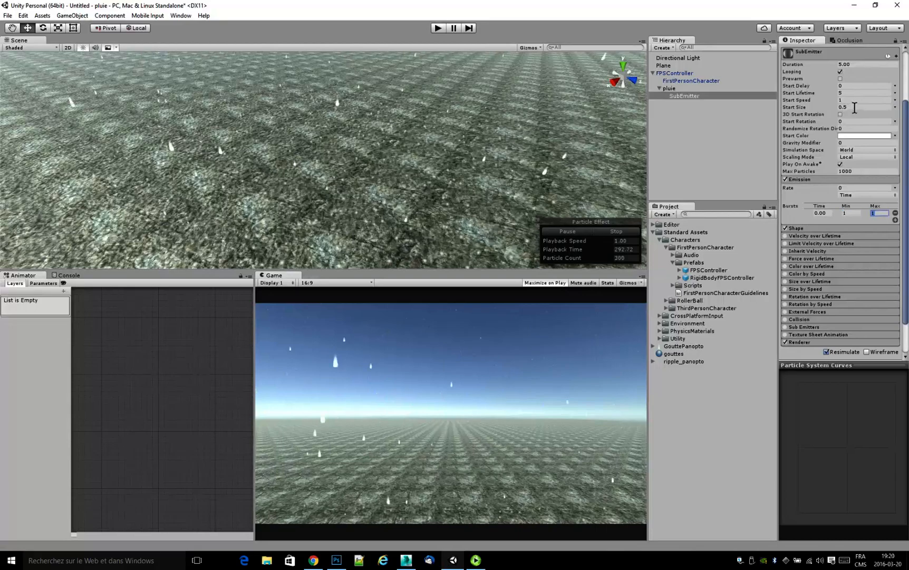
Set the SubEmitter's start speed to 0 and check its particles on the ground in the scene.
left_click(855, 100)
type("0")
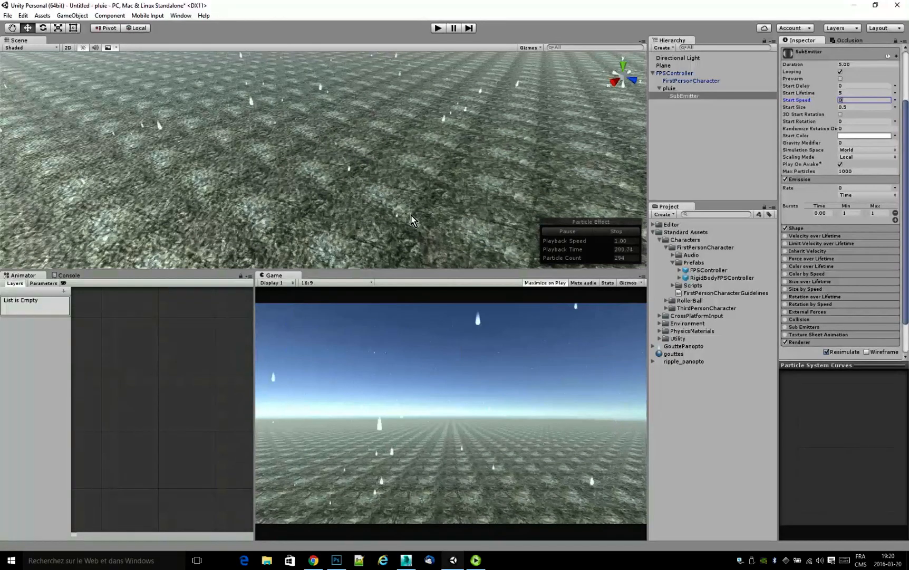
right_click_drag(413, 216, 440, 181)
scroll(440, 181, "up", 4)
scroll(440, 180, "down", 4)
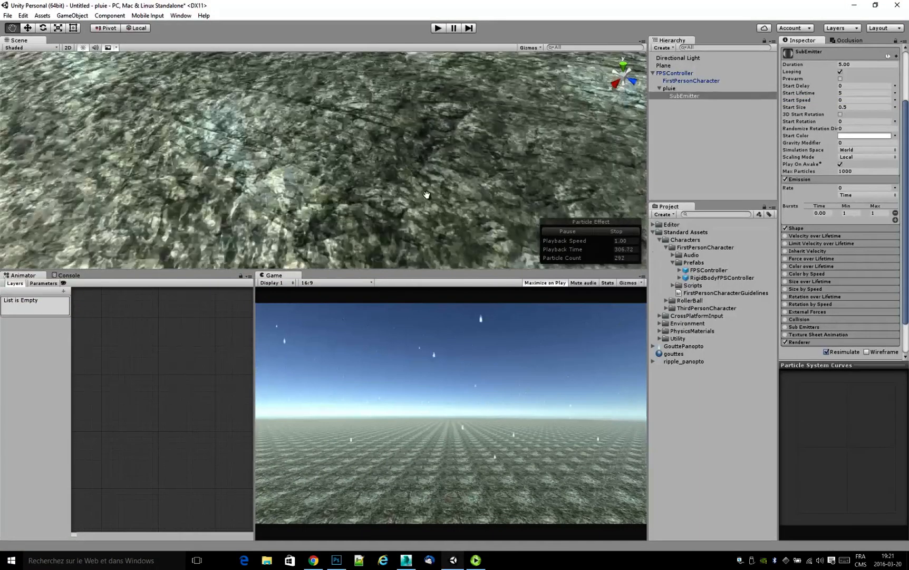
scroll(406, 211, "down", 5)
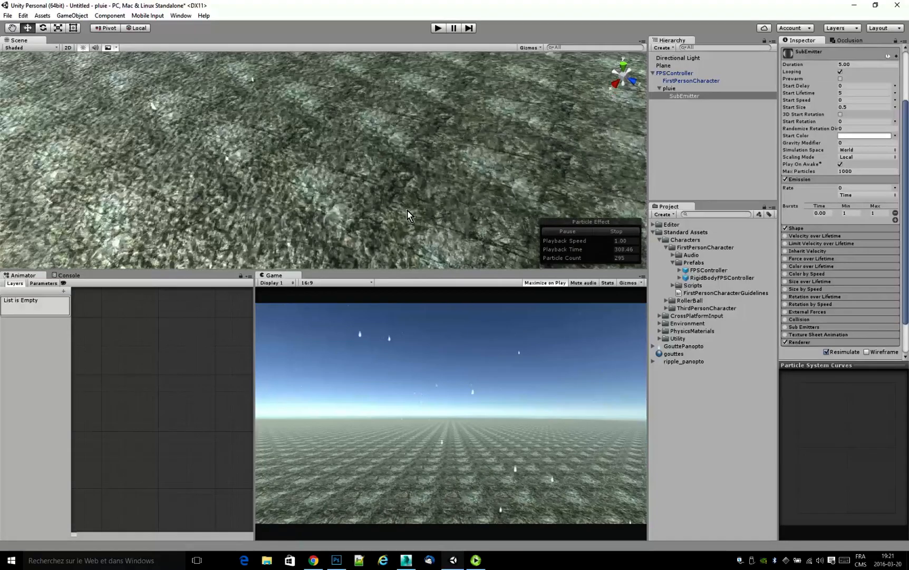
scroll(407, 210, "down", 5)
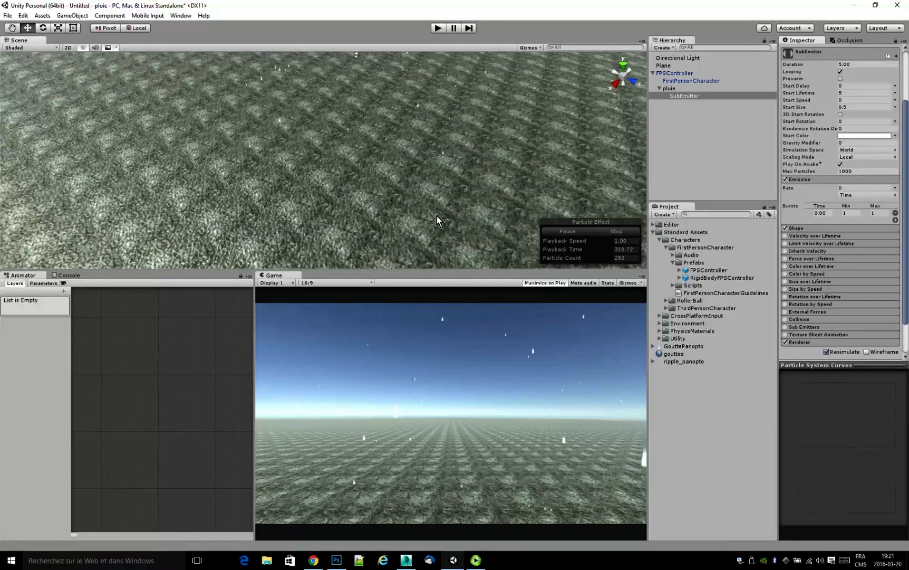
scroll(436, 216, "up", 5)
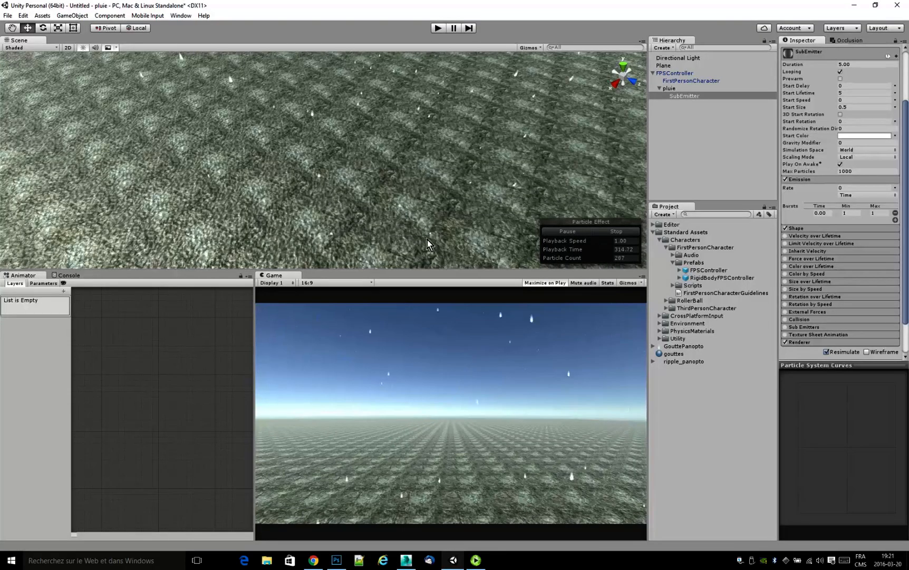
Duplicate the Plane and make the copy a child of the original Plane.
left_click(664, 65)
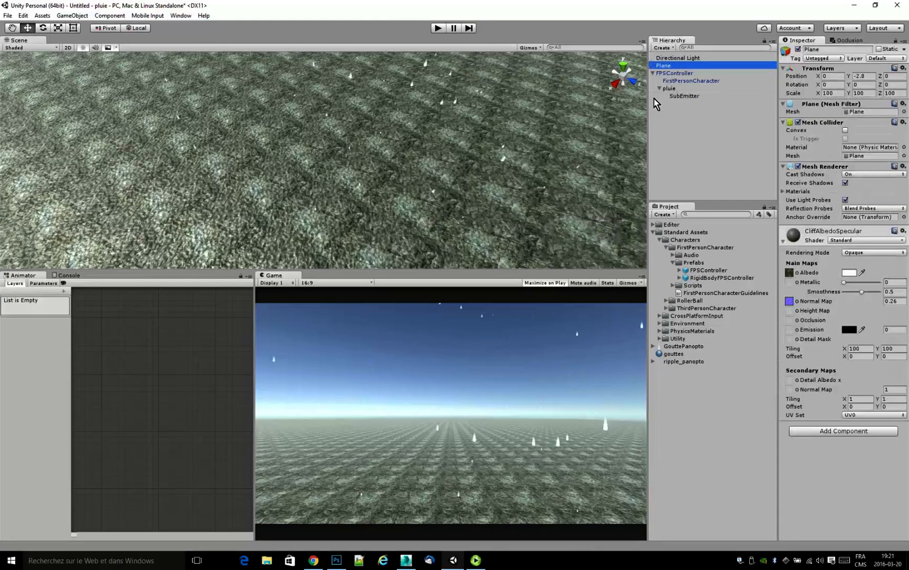
key("ctrl+d")
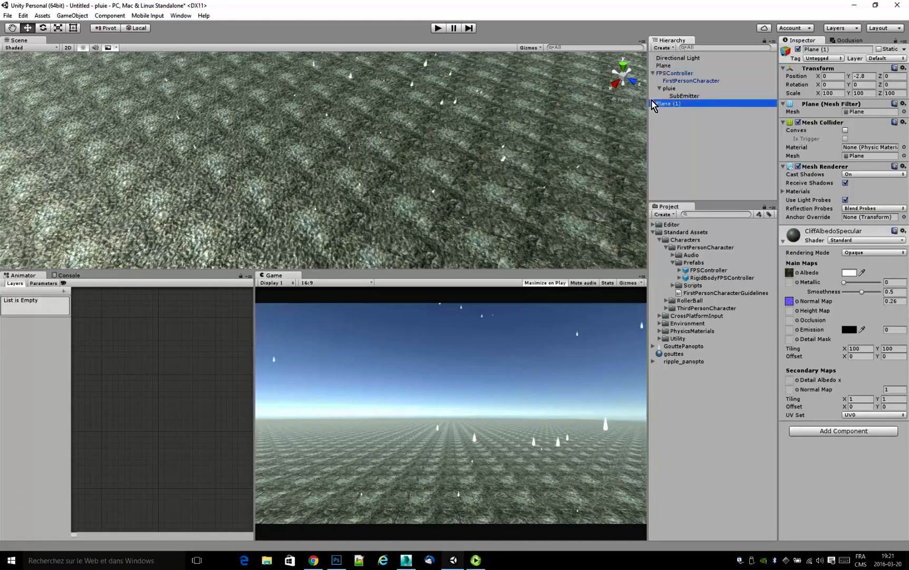
left_click_drag(669, 105, 667, 67)
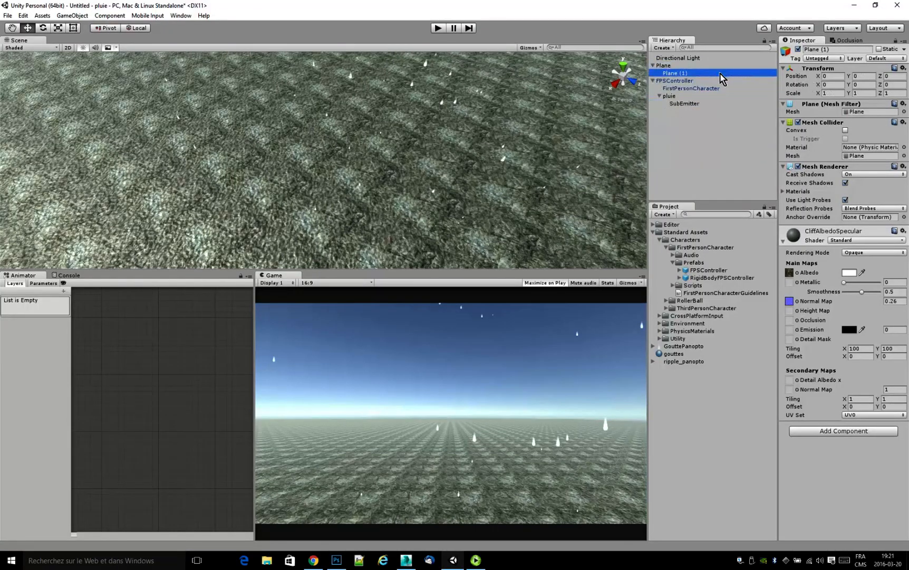
Remove the Mesh Renderer from Plane (1) and set its Y position to 0.01.
right_click(819, 172)
left_click(826, 186)
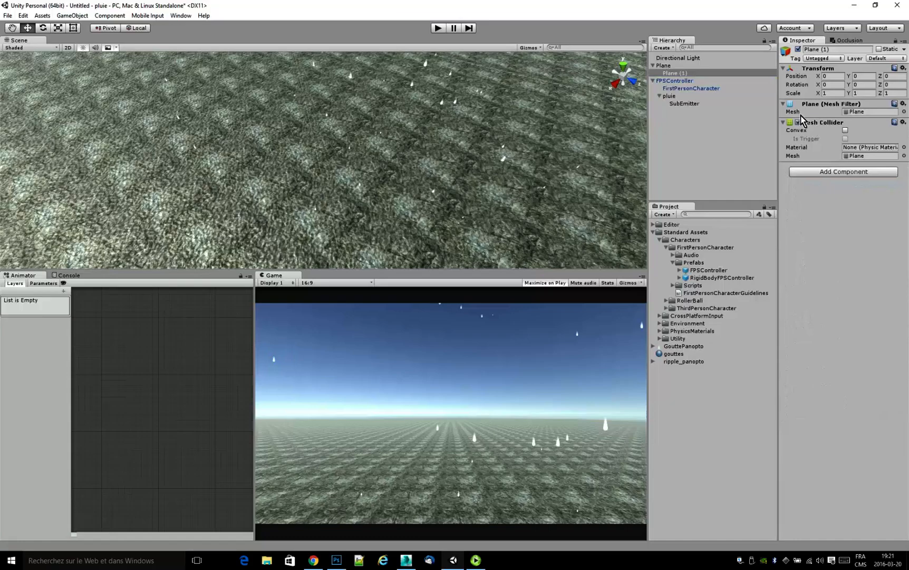
left_click(867, 76)
type("0.01")
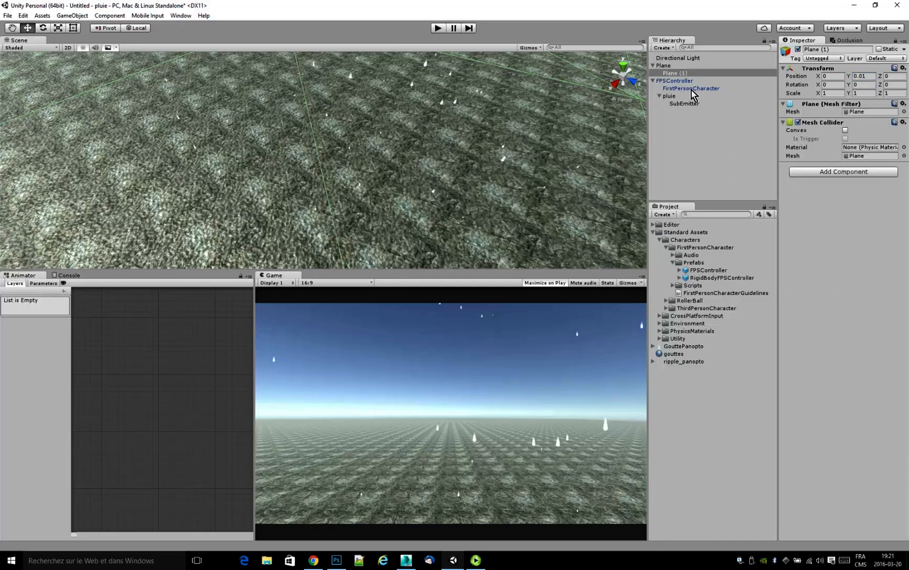
Remove the Mesh Collider from the parent Plane and check how pluie's drops hit the ground.
left_click(664, 66)
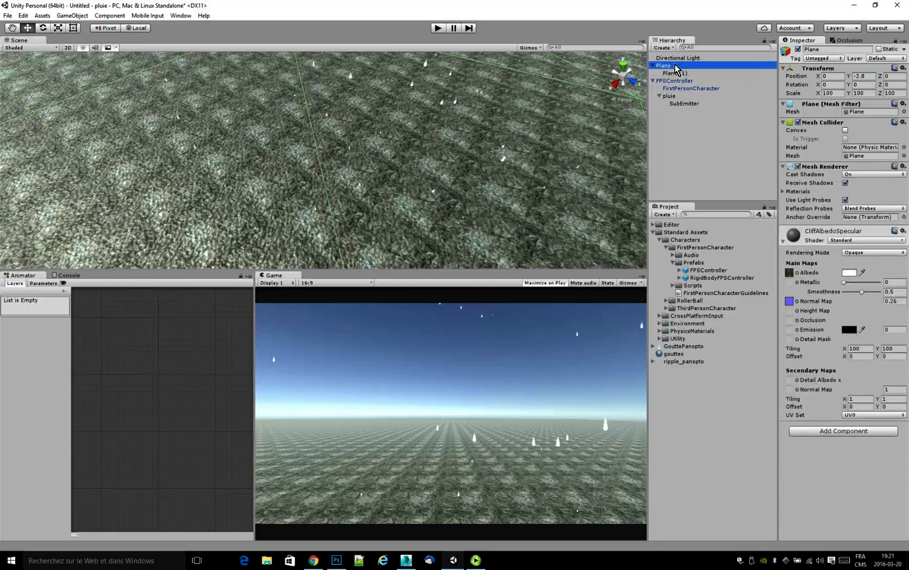
right_click(823, 126)
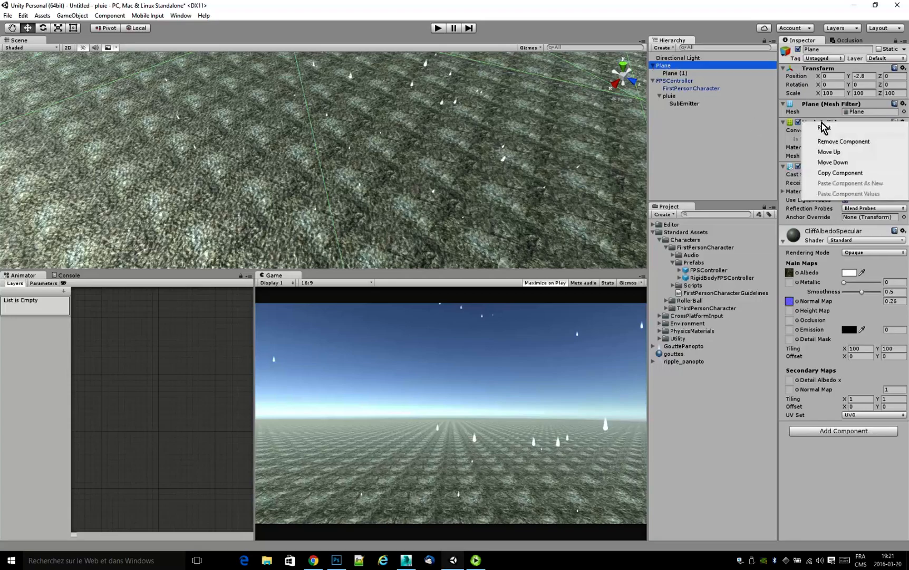
left_click(842, 142)
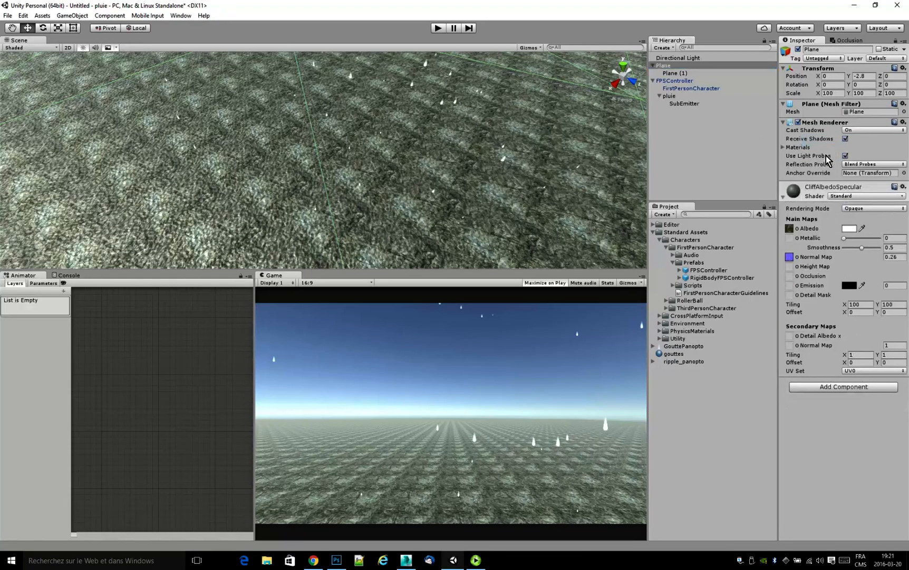
left_click(654, 66)
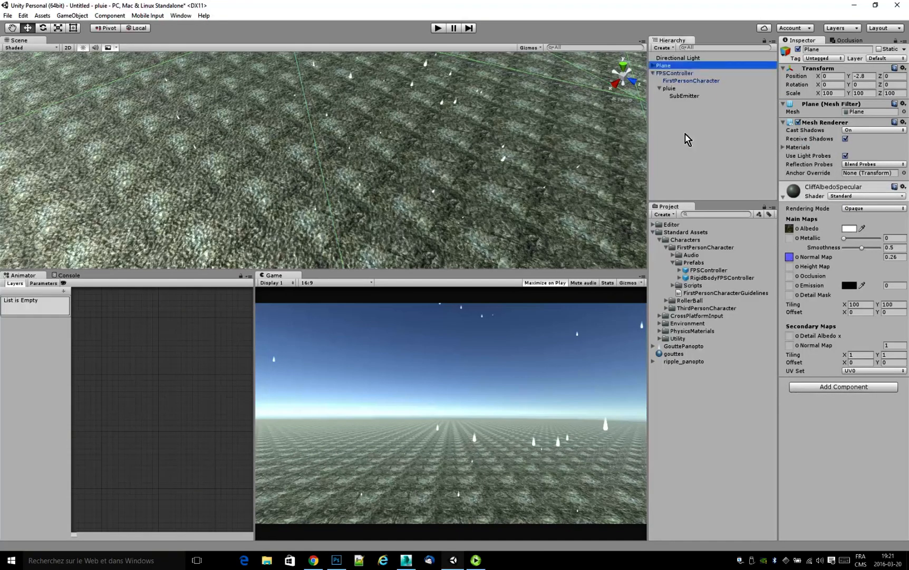
left_click(675, 89)
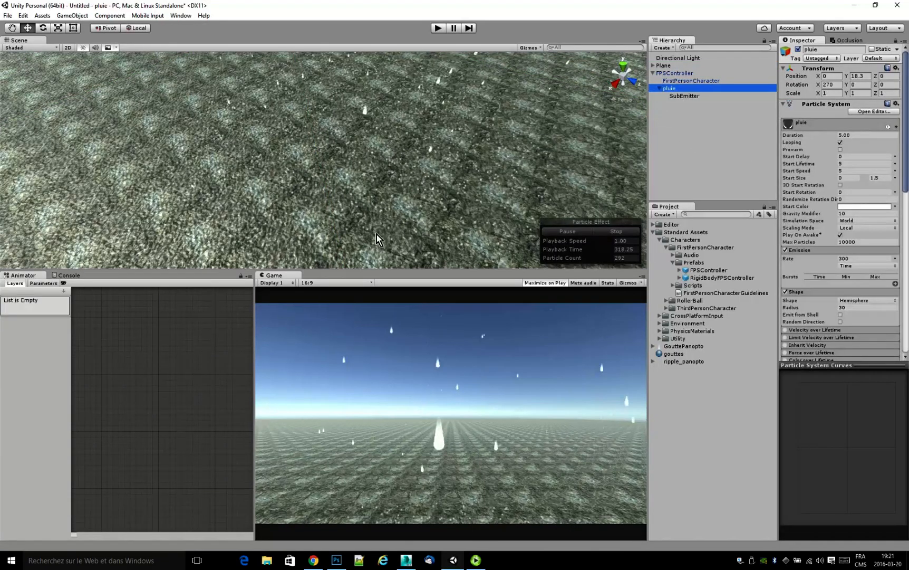
right_click_drag(434, 126, 500, 124)
middle_click_drag(425, 176, 455, 120)
mouse_move(447, 164)
middle_mouse_down()
mouse_move(449, 134)
mouse_move(440, 150)
middle_mouse_up()
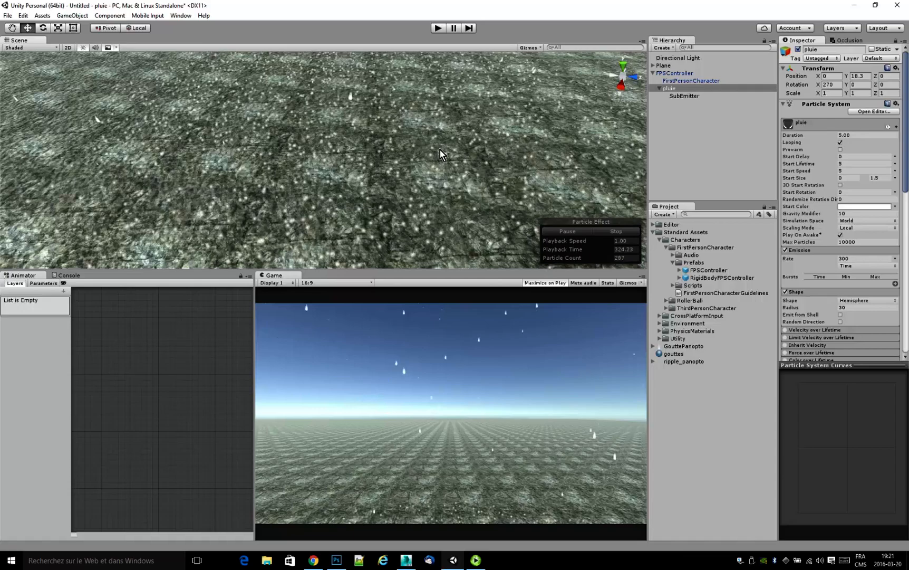
scroll(440, 150, "down", 2)
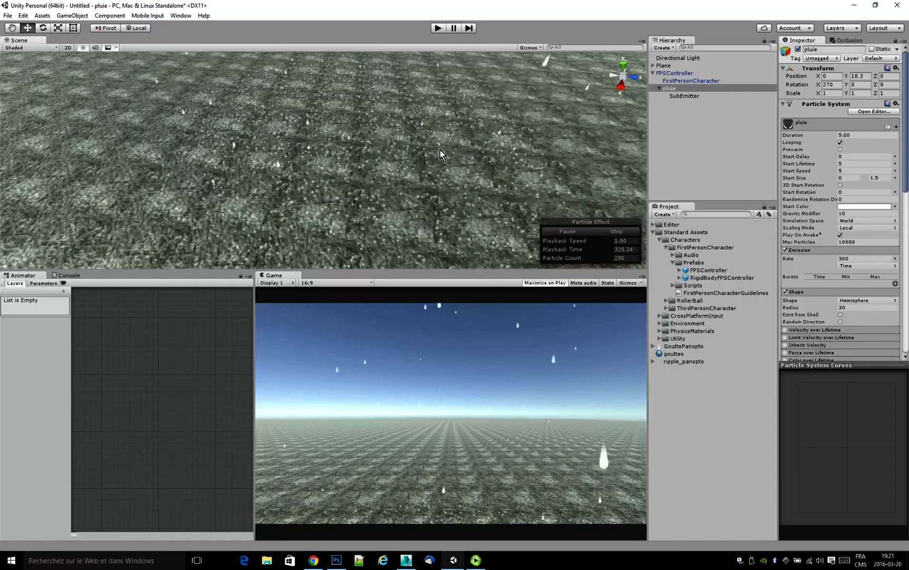
Examine the SubEmitter's Shape settings and the emitter shapes available.
left_click(682, 98)
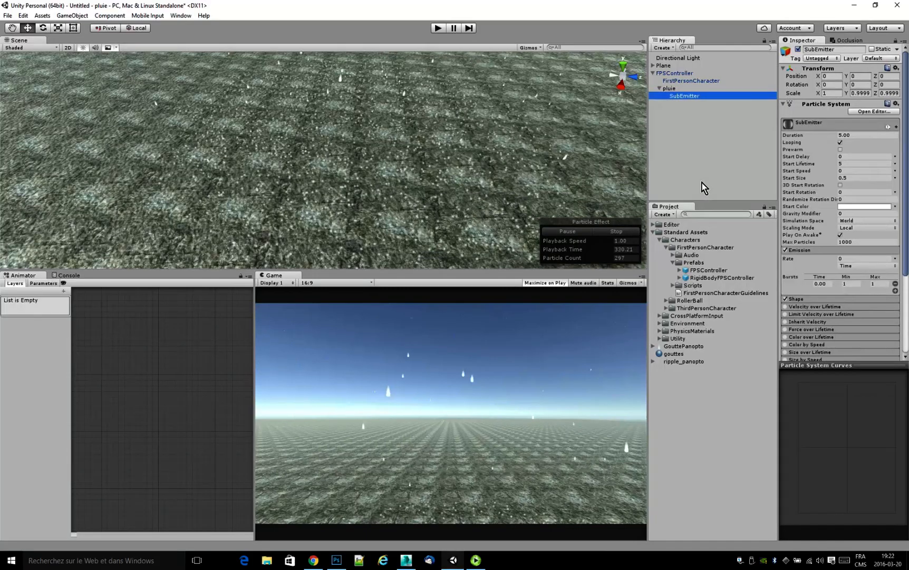
left_click_drag(906, 245, 904, 335)
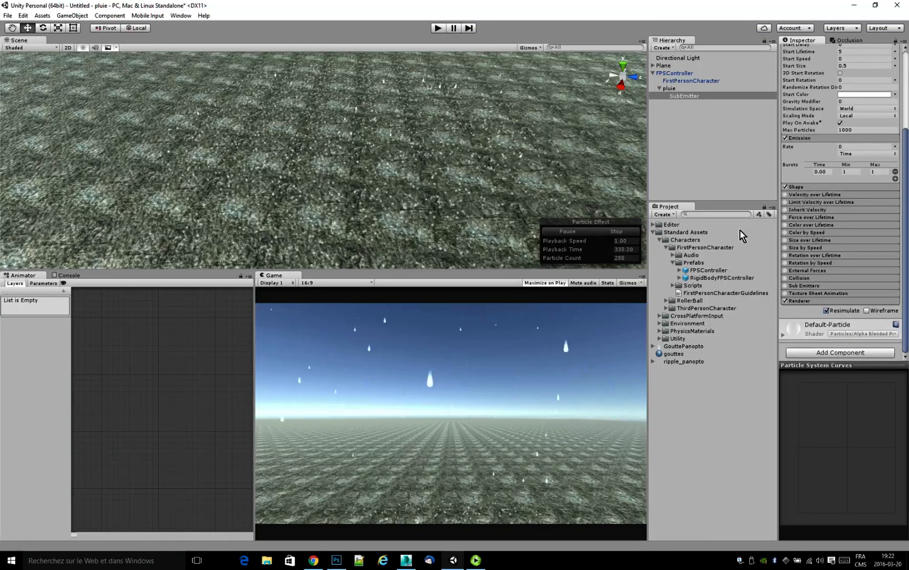
left_click(803, 188)
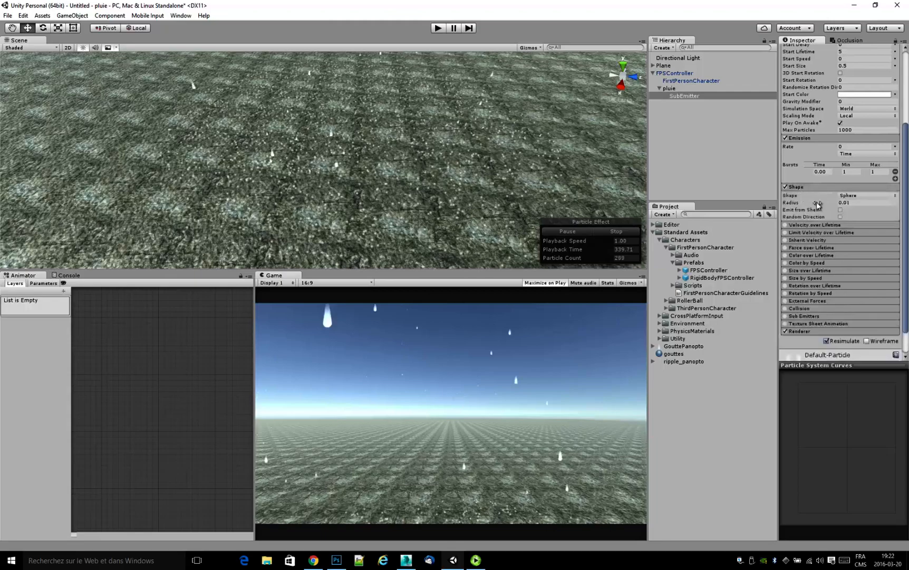
left_click(858, 195)
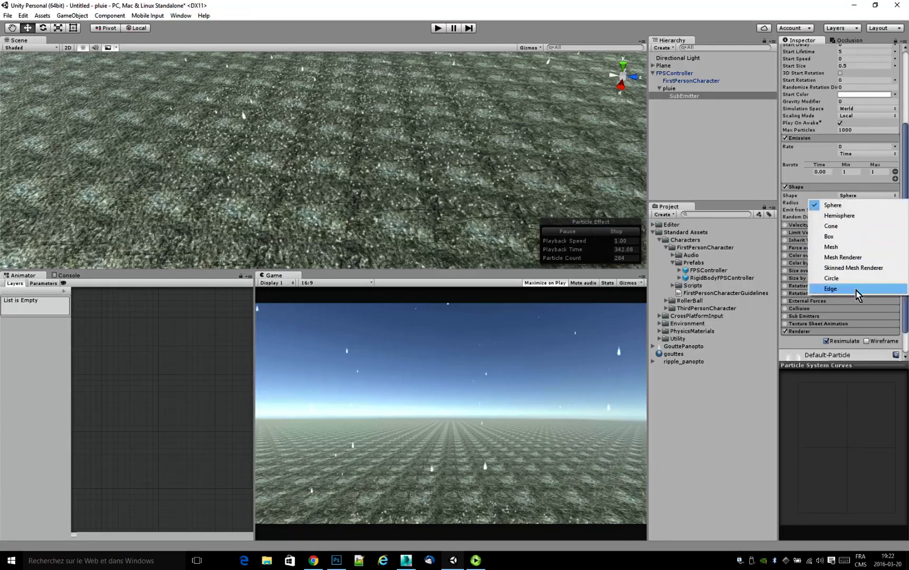
left_click(857, 422)
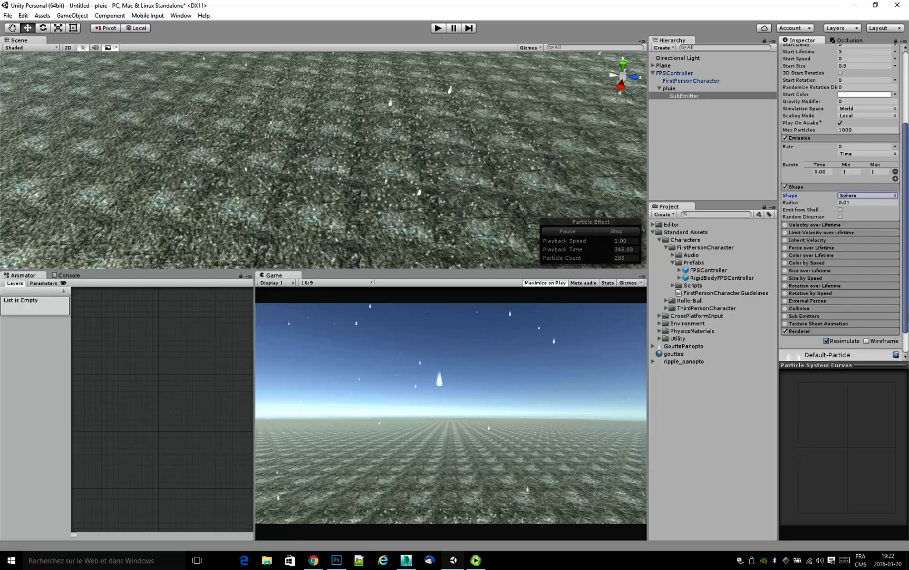
scroll(812, 306, "down", 2)
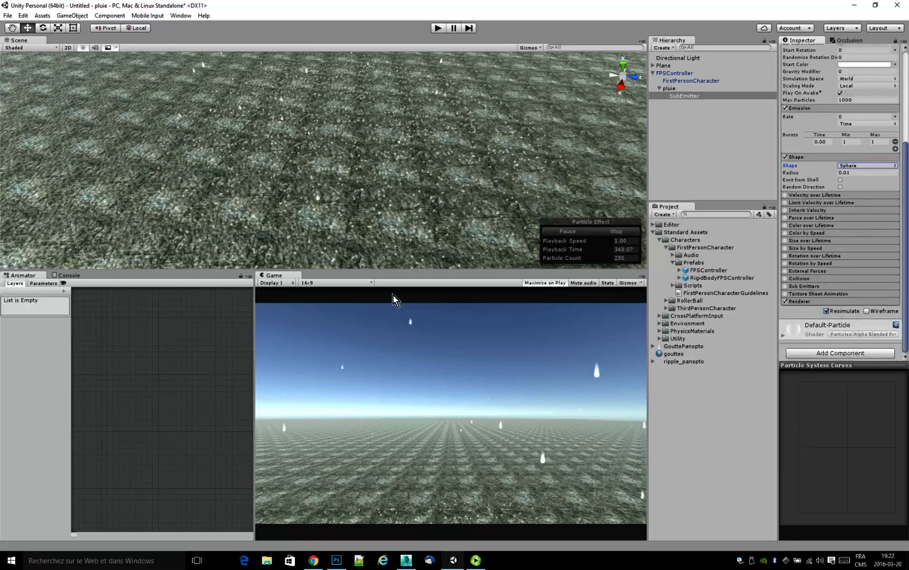
Create a new material in the project and name it ripples.
right_click(683, 392)
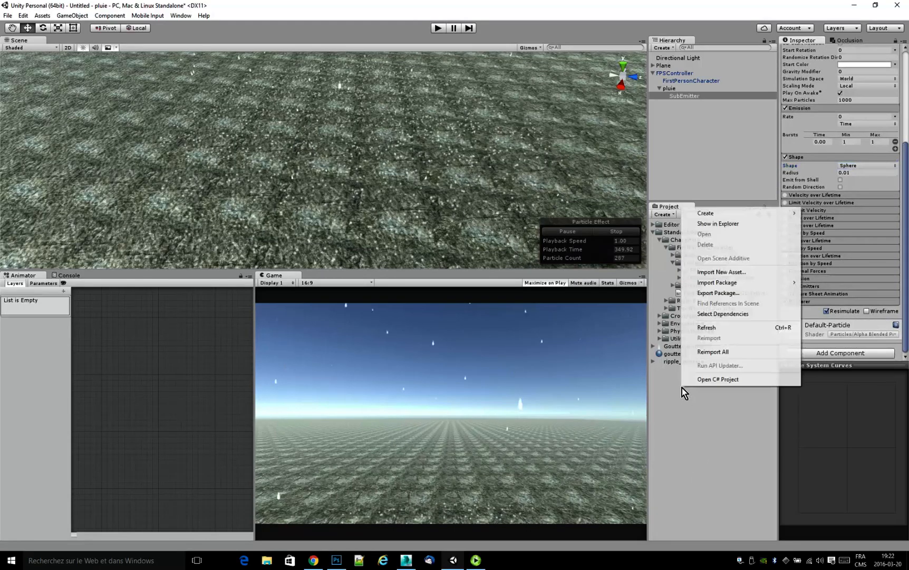
mouse_move(770, 216)
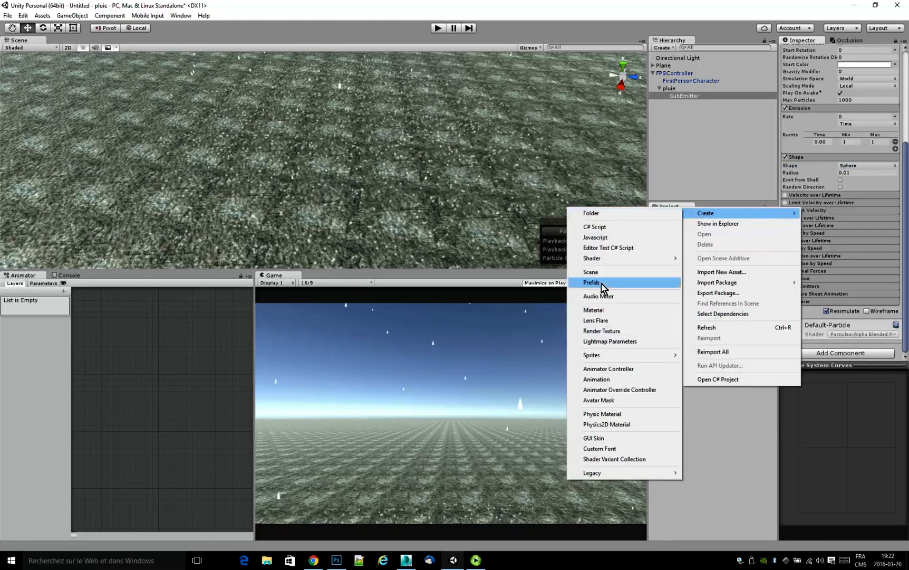
left_click(594, 310)
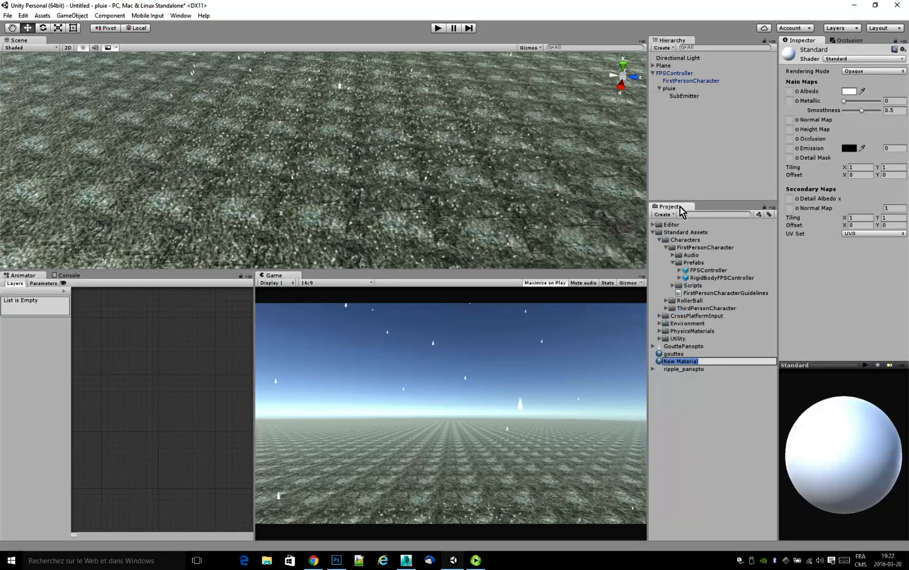
type("ripples")
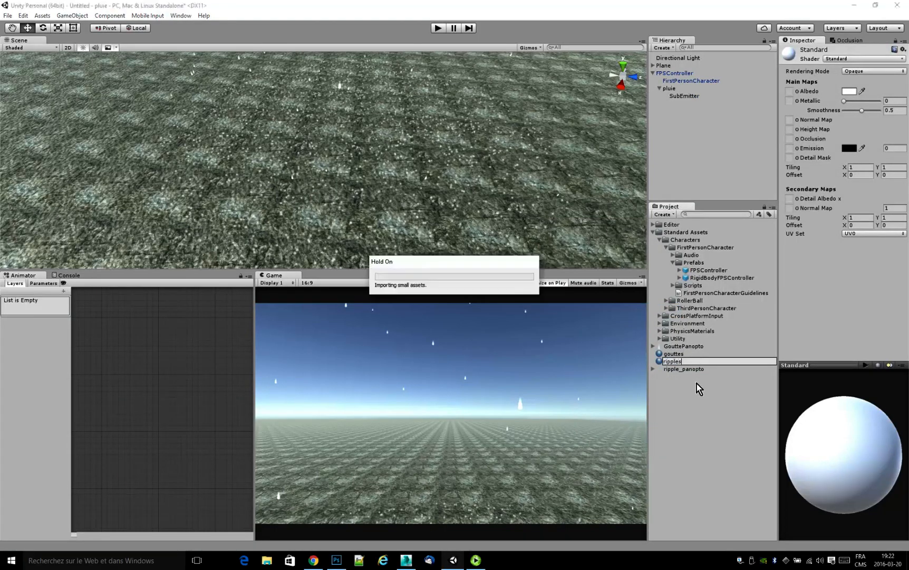
Set the ripples material's shader to Particles/Additive and assign ripple_panopto as its particle texture.
left_click(855, 59)
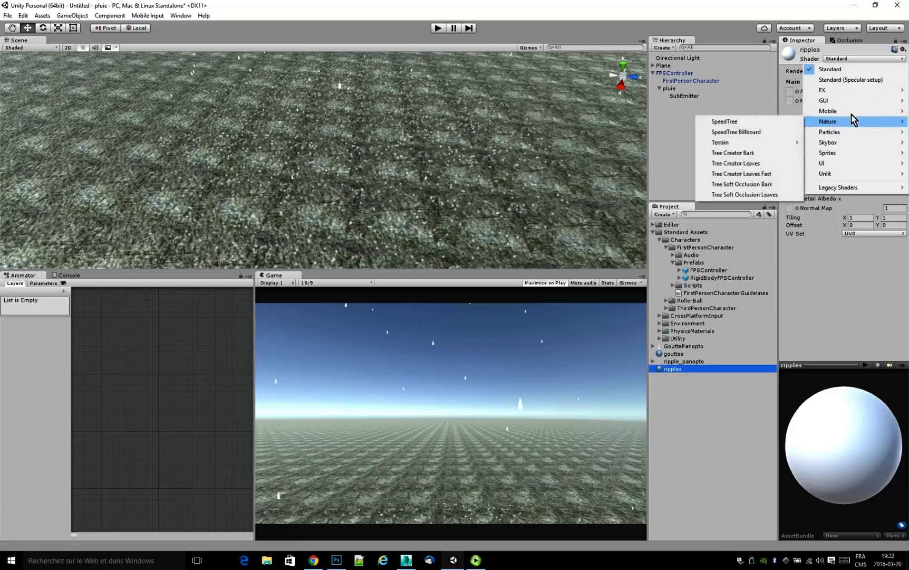
mouse_move(851, 125)
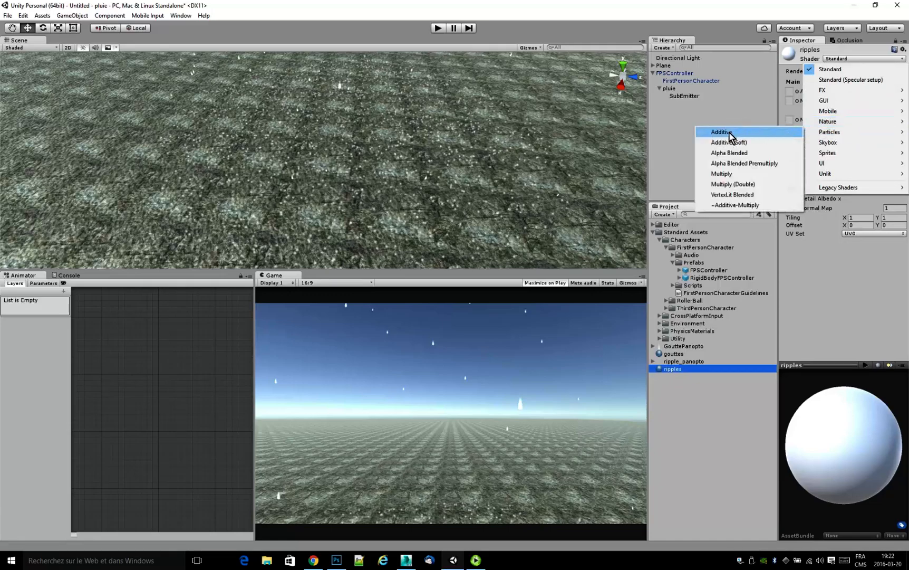
left_click(730, 136)
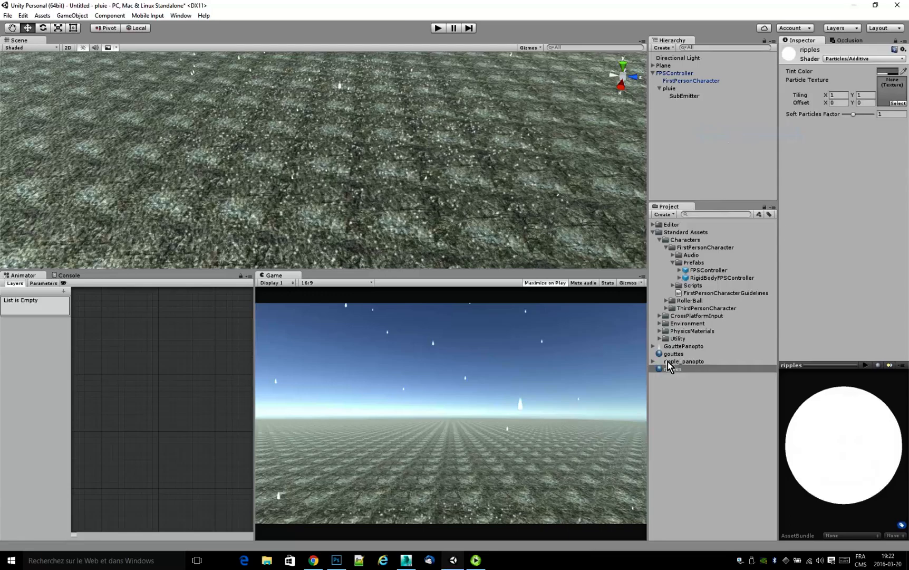
left_click_drag(670, 362, 892, 87)
left_click_drag(818, 449, 806, 469)
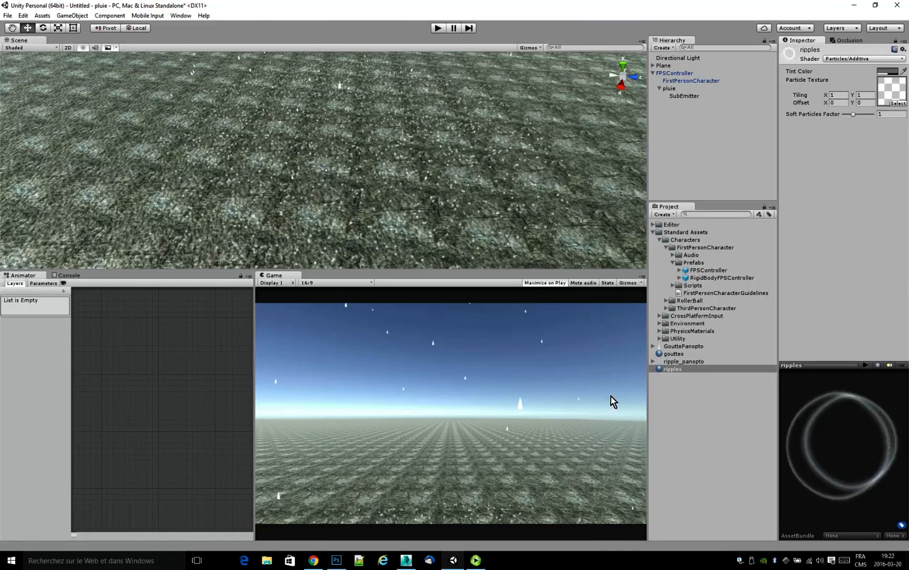
Apply the ripples material to the SubEmitter and preview pluie's impacts close to the ground.
left_click_drag(664, 372, 682, 100)
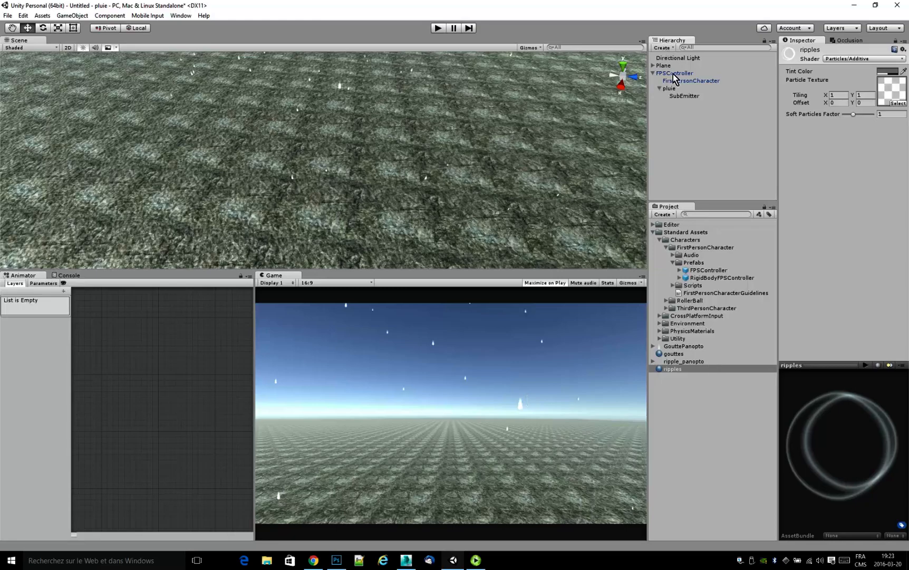
left_click(672, 88)
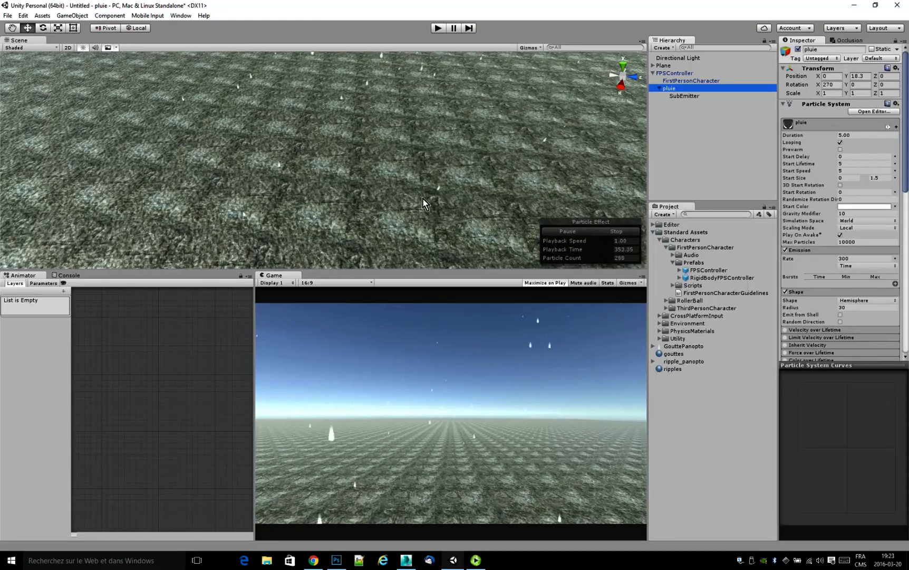
mouse_move(394, 210)
middle_mouse_down()
mouse_move(396, 79)
mouse_move(396, 240)
mouse_move(395, 204)
middle_mouse_up()
scroll(409, 170, "up", 2)
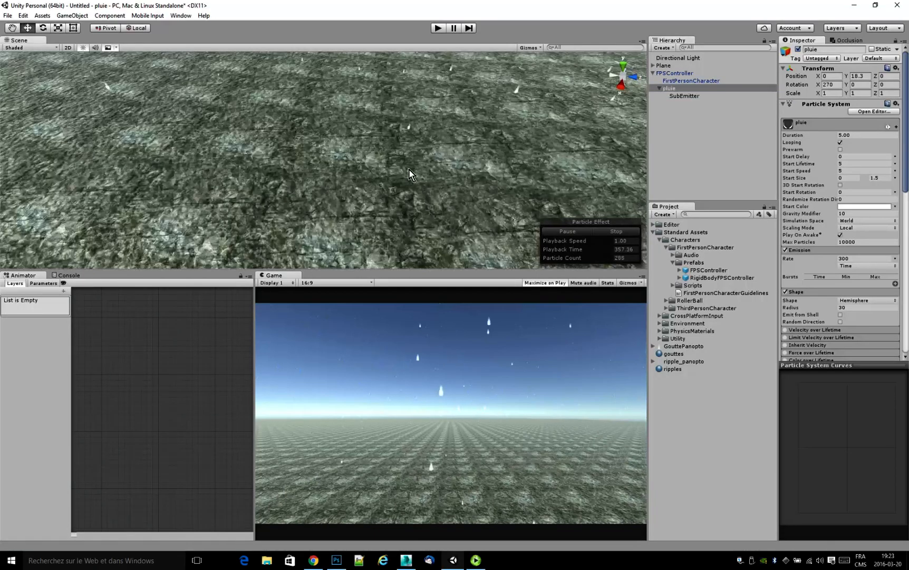
scroll(432, 149, "up", 2)
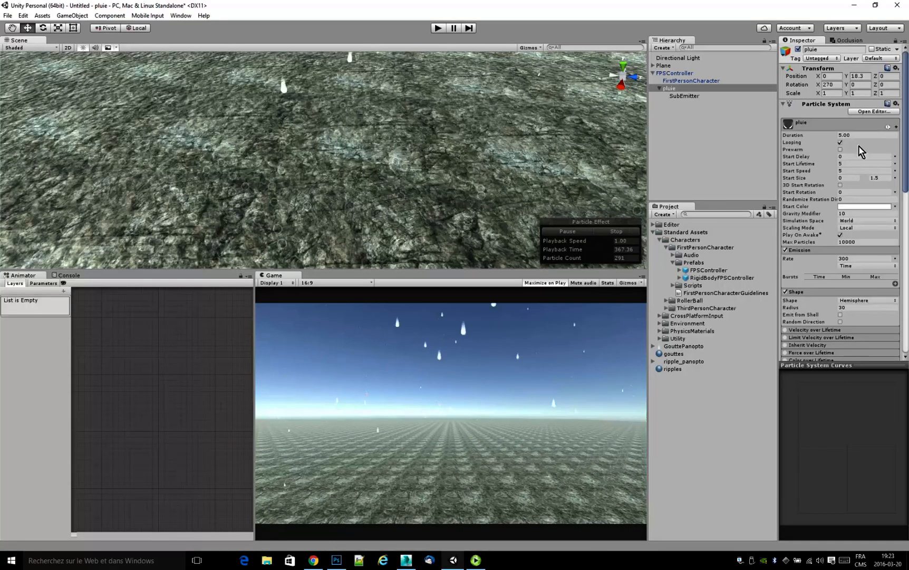
Set the SubEmitter's Render Mode to Horizontal Billboard so the ripples lie flat on the ground.
scroll(844, 175, "down", 6)
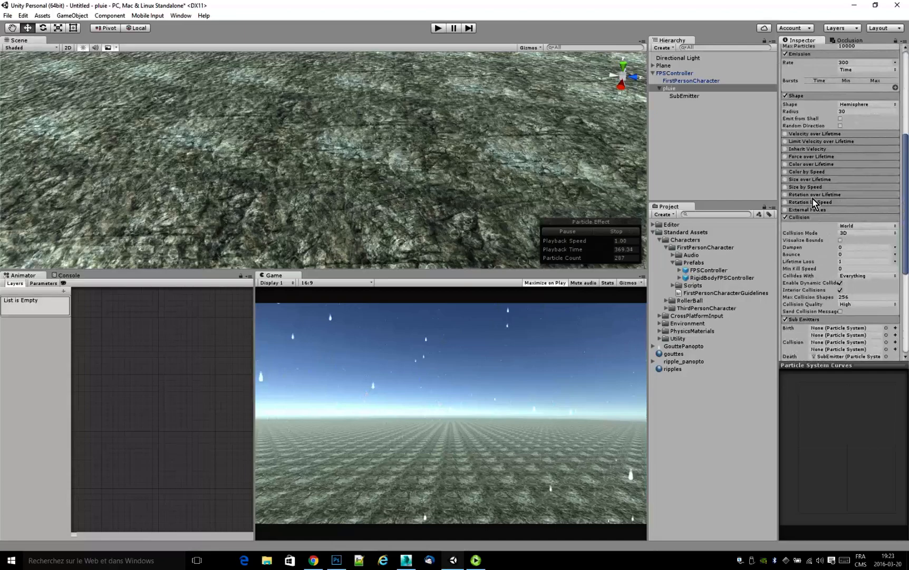
left_click(683, 96)
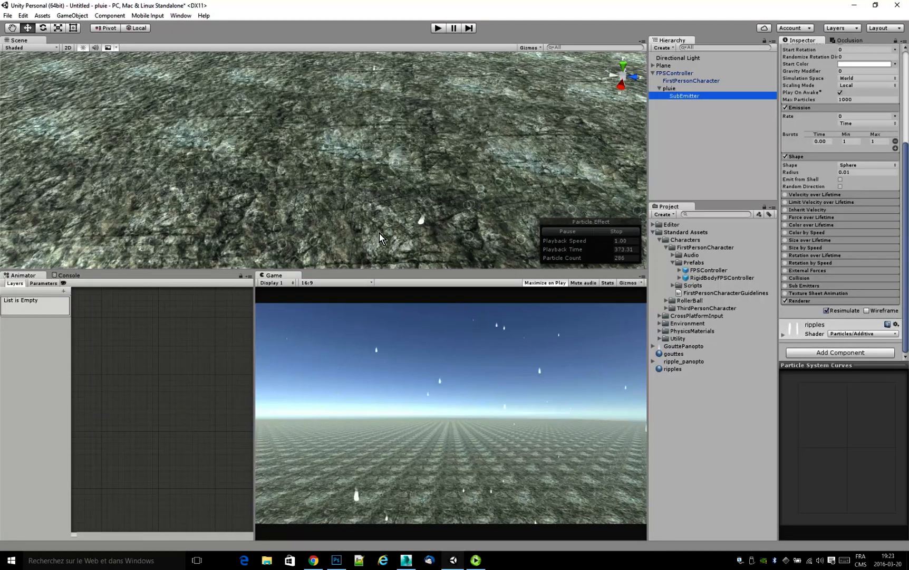
left_click(800, 301)
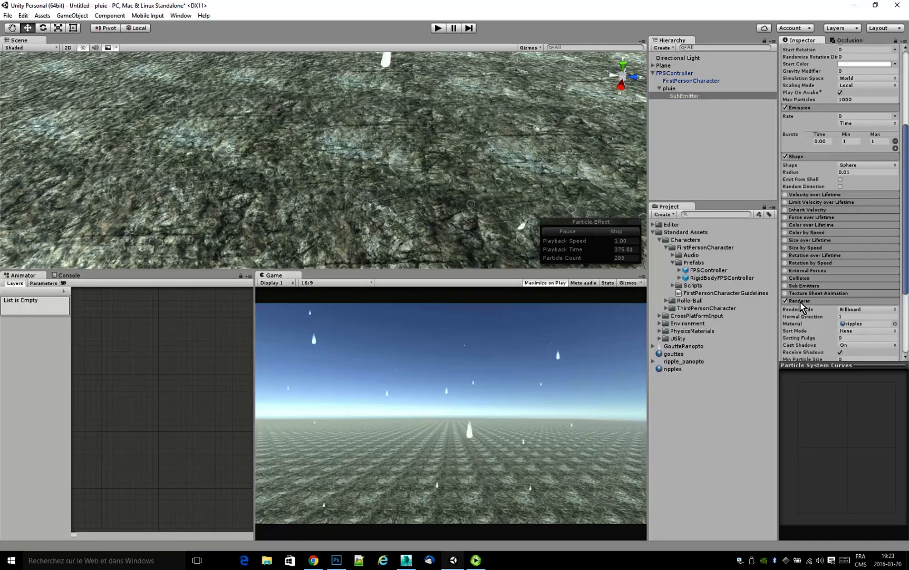
left_click(845, 311)
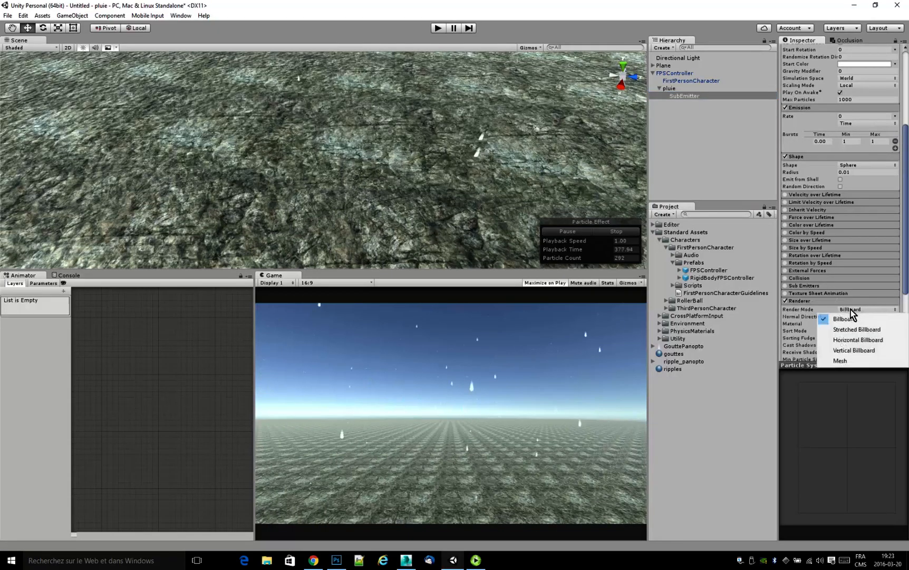
left_click(873, 340)
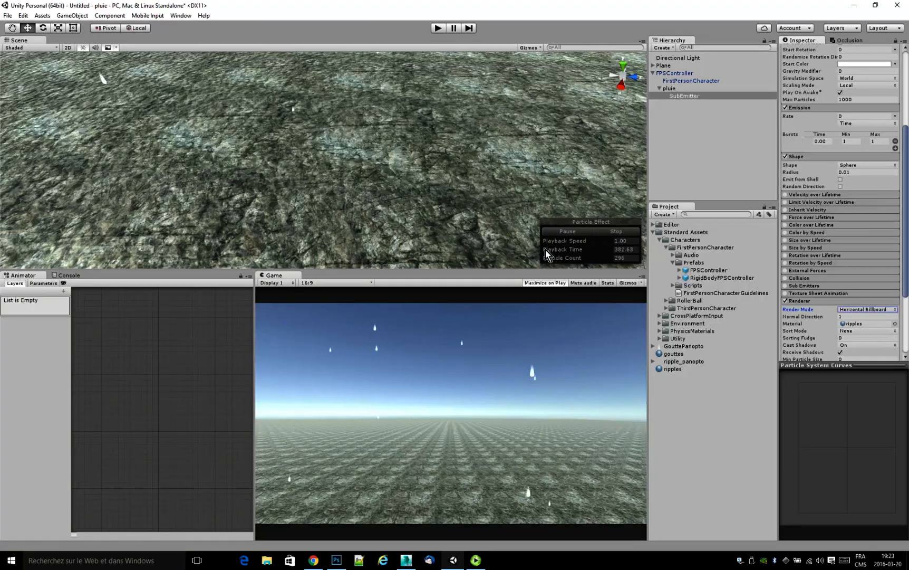
Enable Size over Lifetime on the SubEmitter and open its size curve, keeping the linear rise from 0 to 1.
scroll(843, 243, "up", 1)
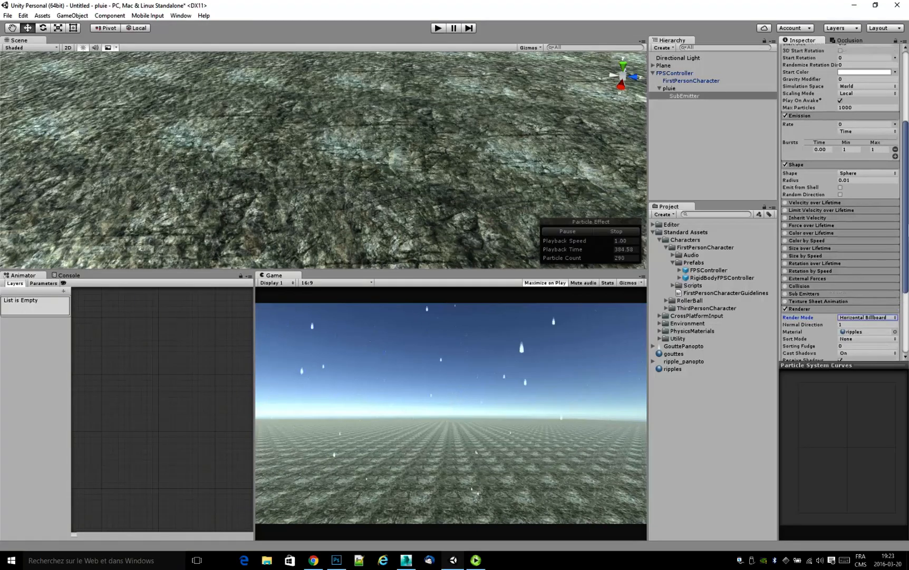
left_click_drag(908, 214, 907, 209)
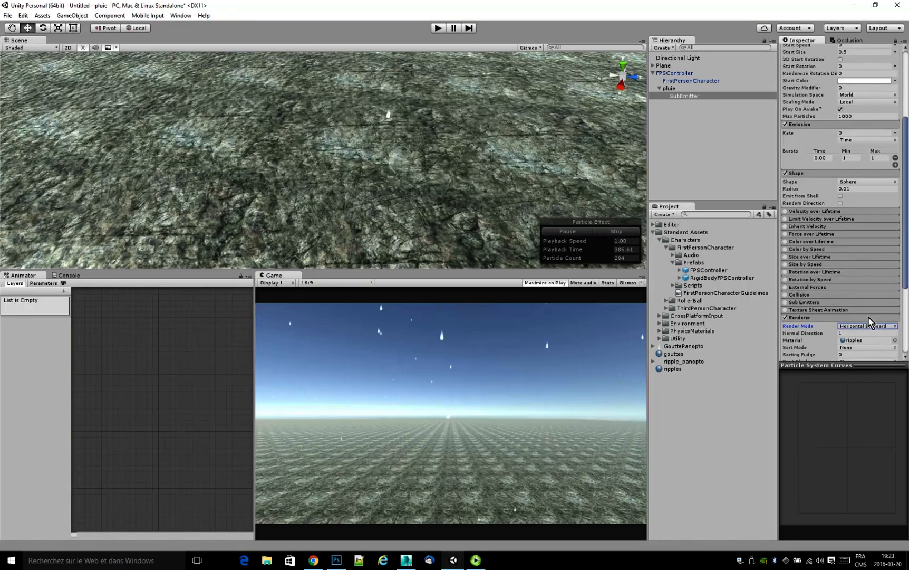
left_click(785, 257)
left_click(793, 258)
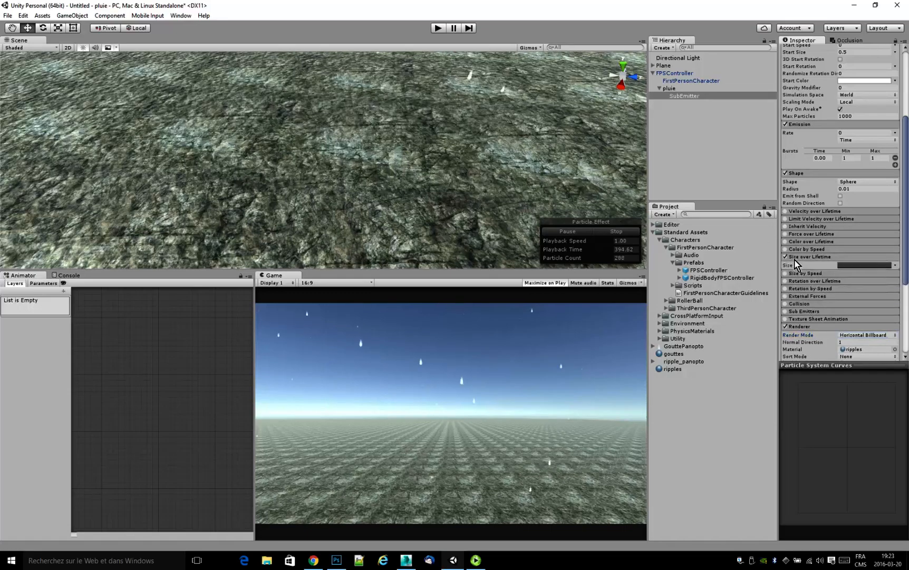
left_click(797, 266)
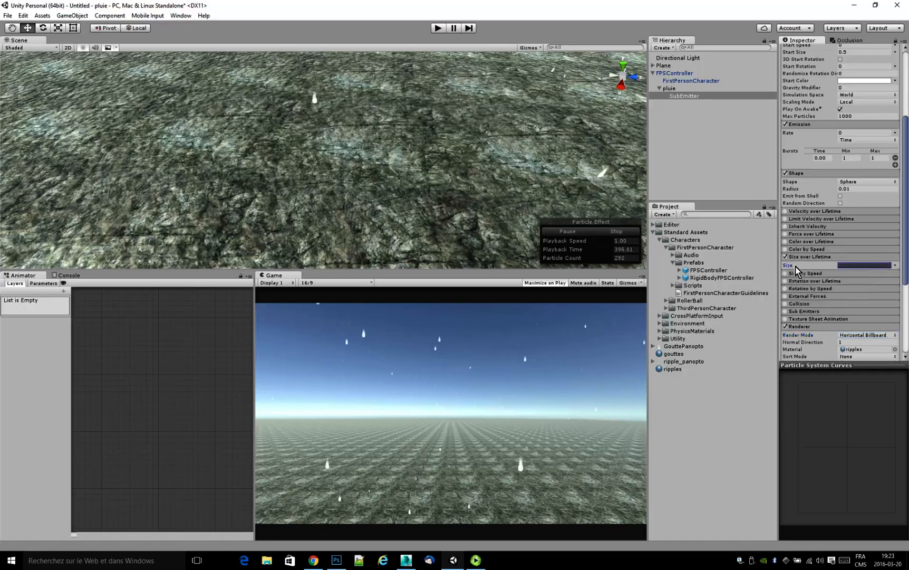
left_click(839, 266)
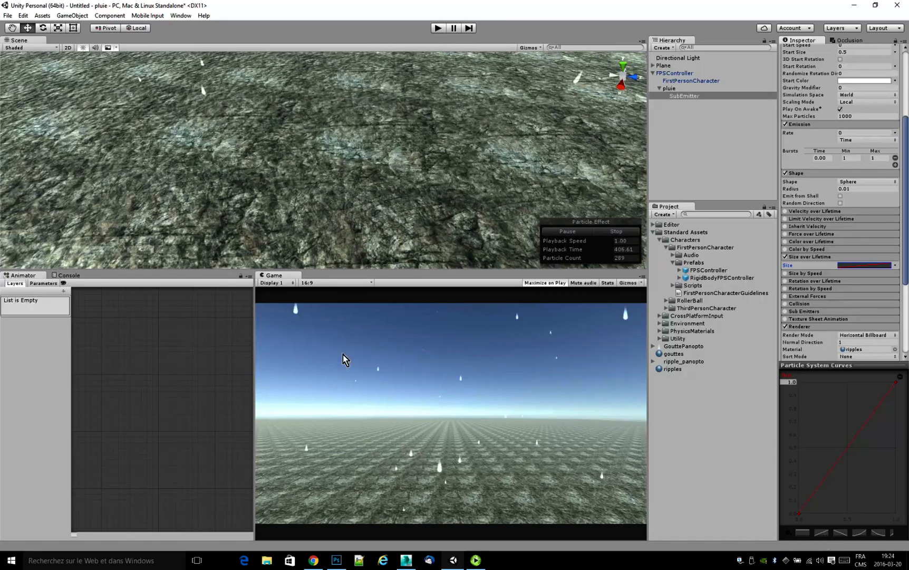
right_click_drag(430, 240, 430, 281)
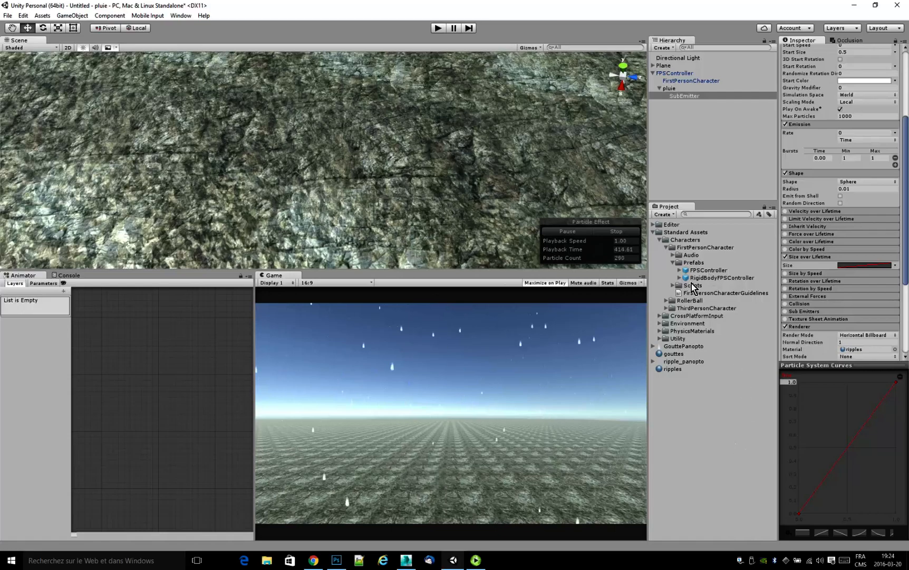
Make the ripples material's tint color fully opaque with an alpha of 255.
left_click(678, 354)
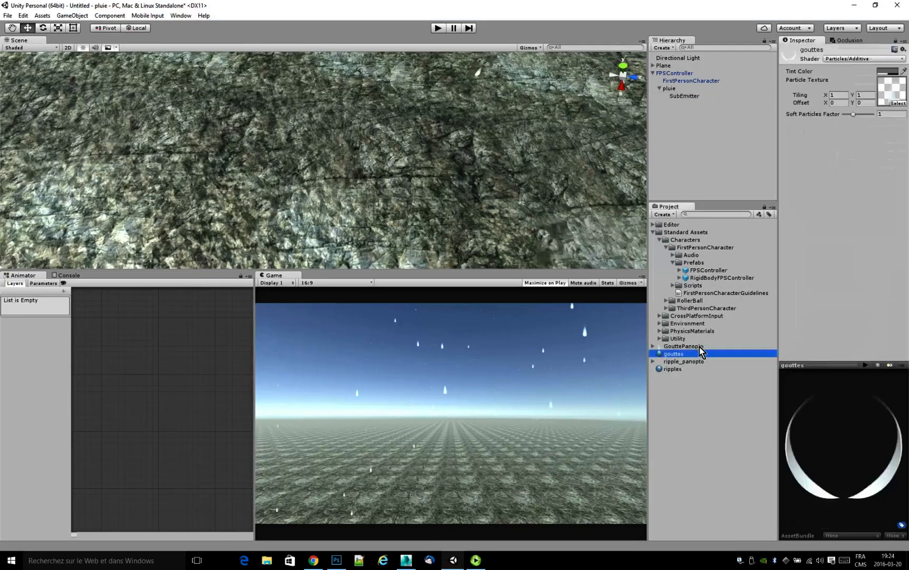
left_click(674, 371)
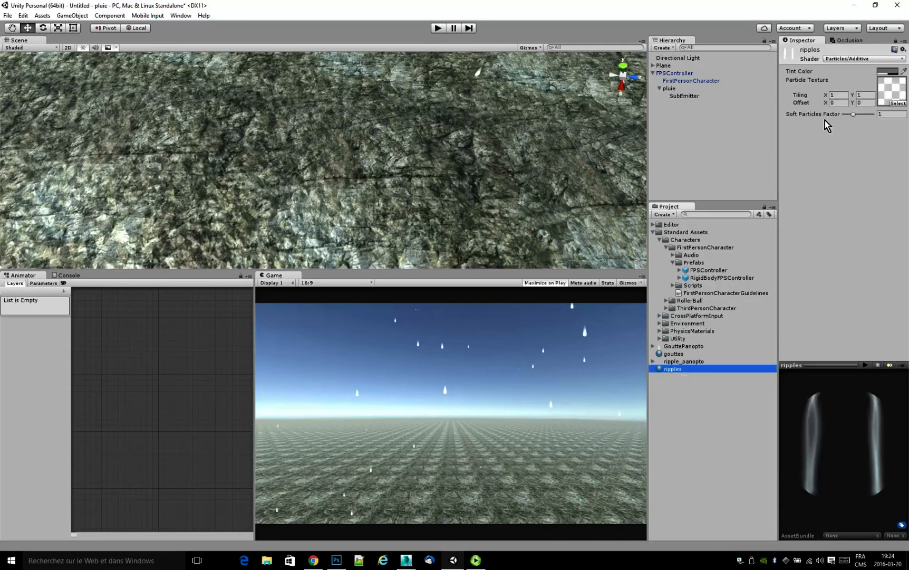
left_click(884, 72)
left_click_drag(544, 371, 635, 377)
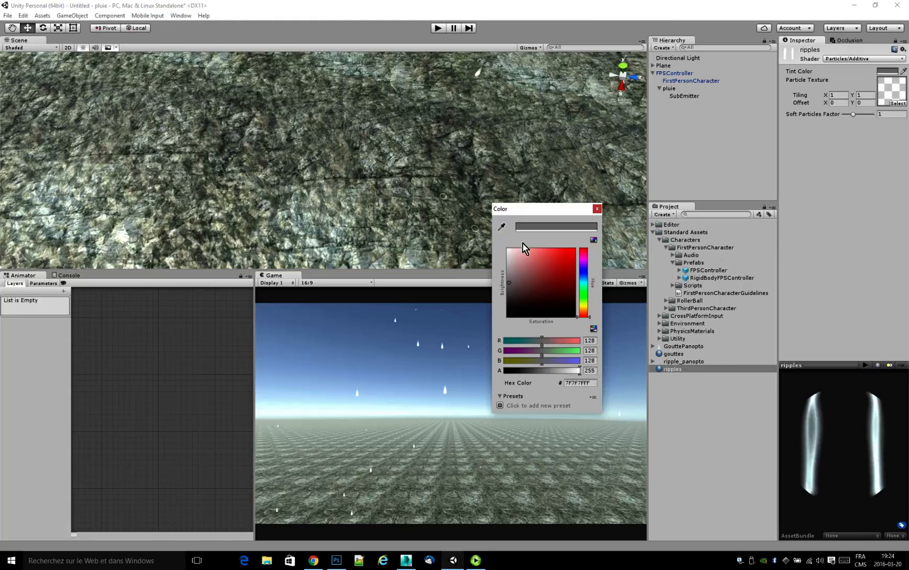
left_click(597, 209)
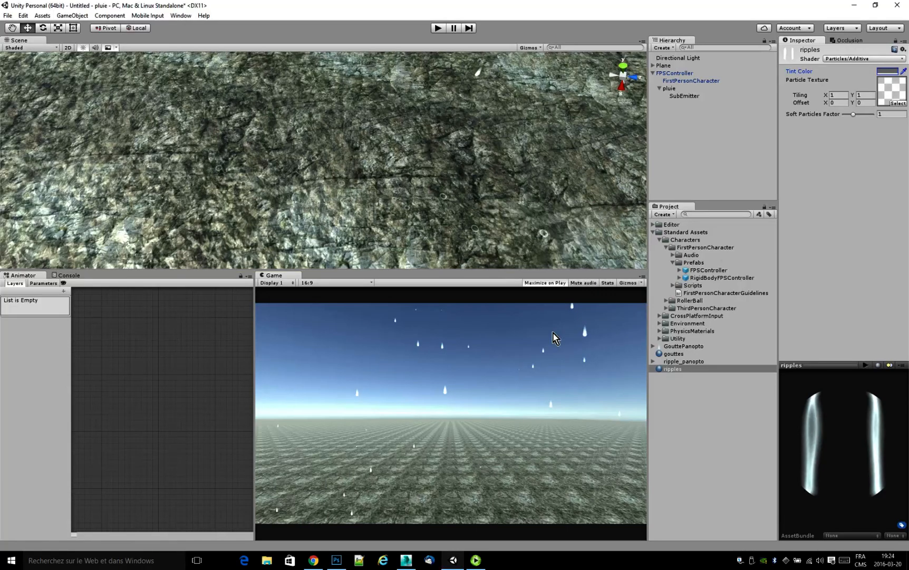
Preview pluie's impacts near the ground and raise the start of the SubEmitter's Size over Lifetime curve to about 0.5.
left_click(682, 96)
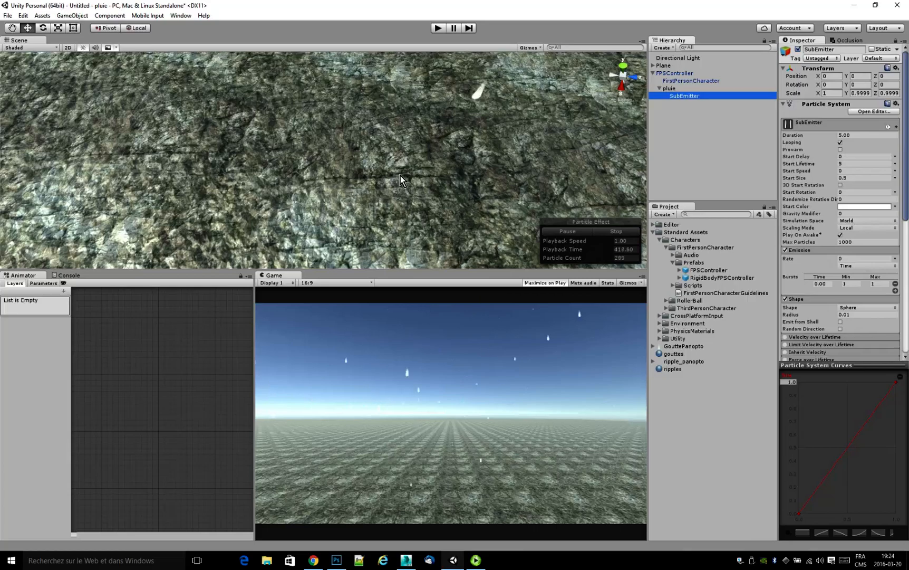
left_click(676, 90)
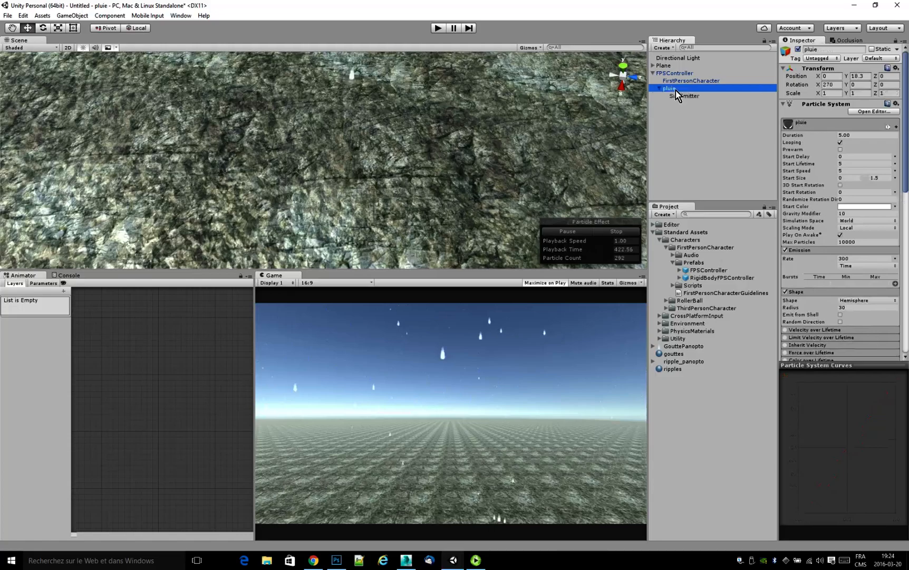
right_click_drag(365, 228, 385, 192)
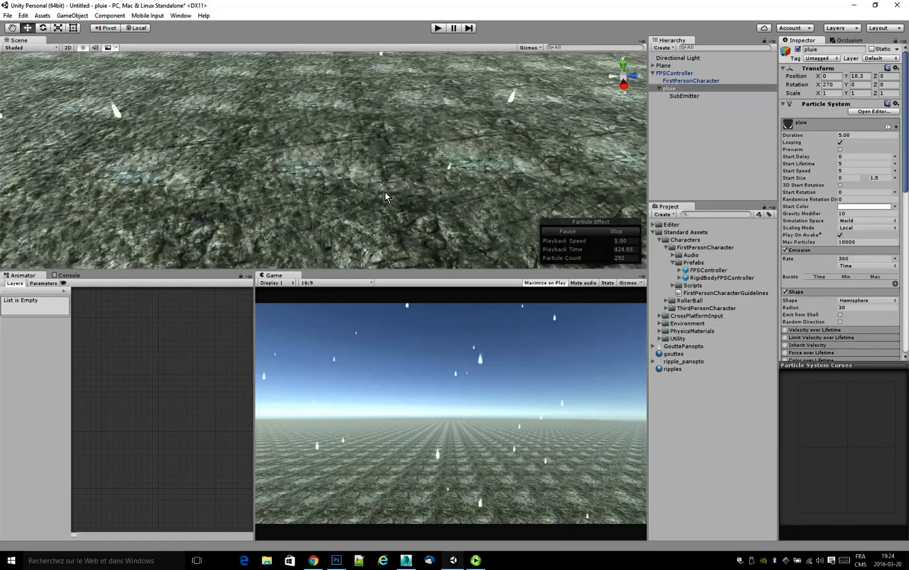
mouse_move(389, 227)
middle_mouse_down()
mouse_move(396, 211)
mouse_move(404, 220)
middle_mouse_up()
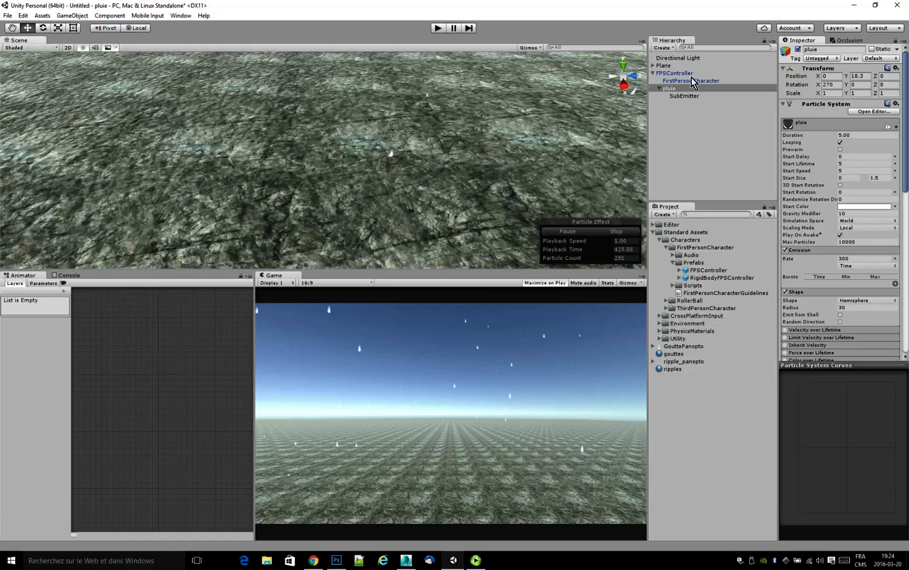
left_click(689, 97)
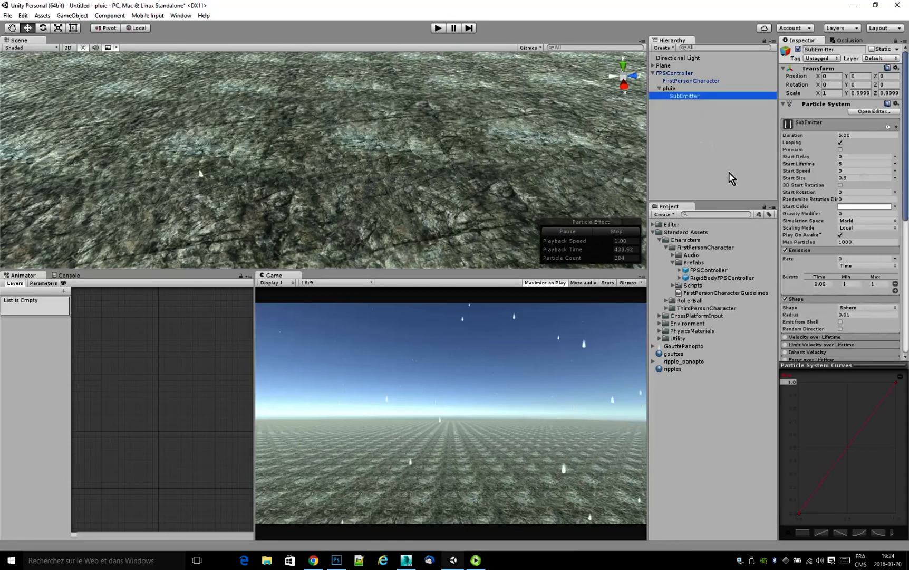
left_click_drag(907, 212, 906, 251)
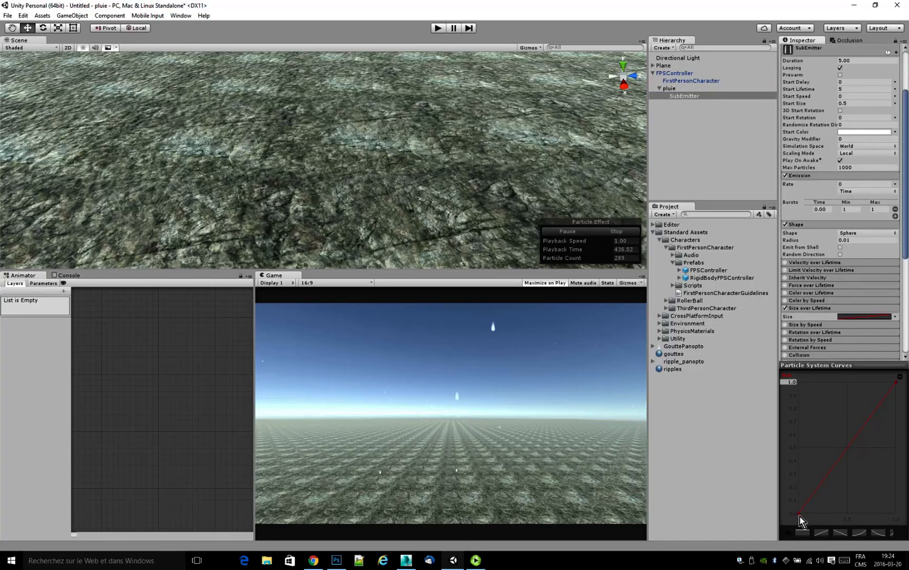
left_click_drag(799, 512, 786, 455)
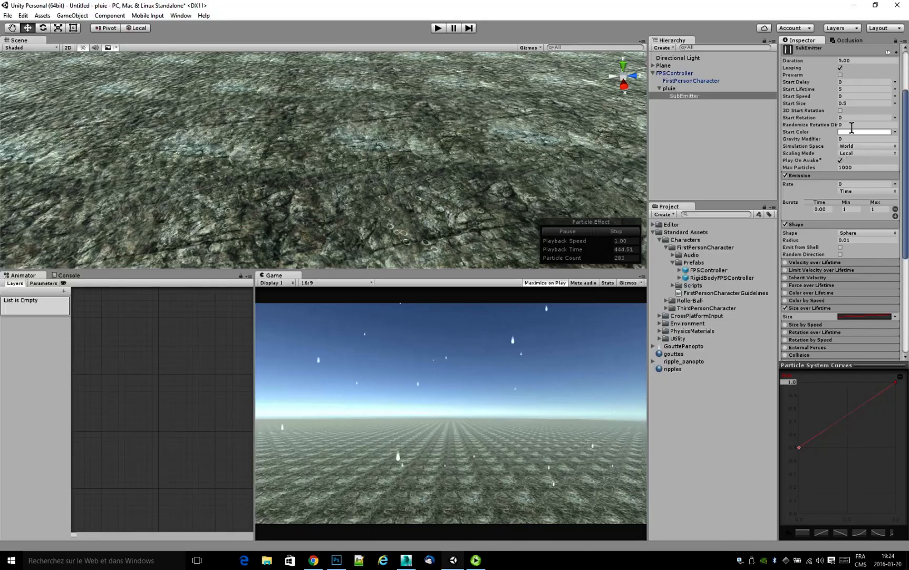
Try Start Size values of 3, 2 and 1 on the SubEmitter, and set it to 1.5.
left_click(861, 105)
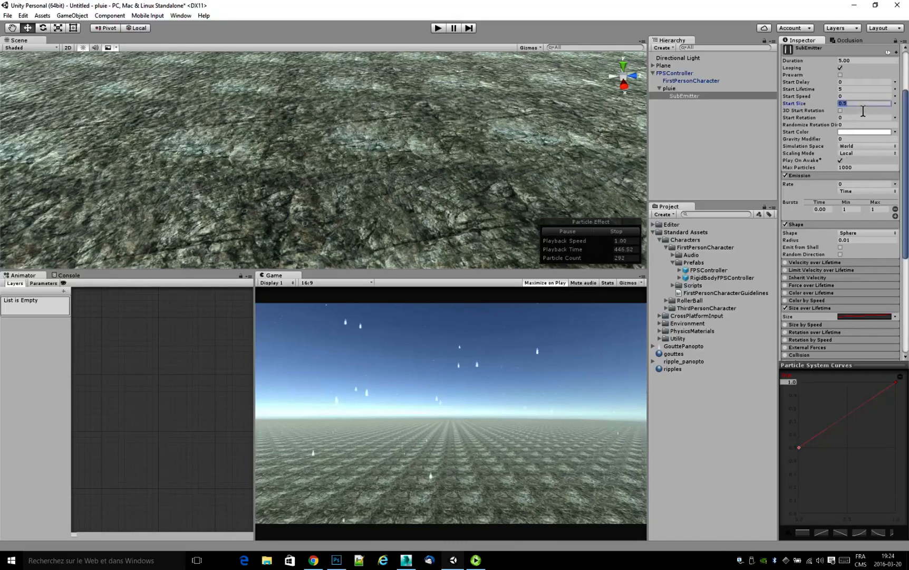
type("3")
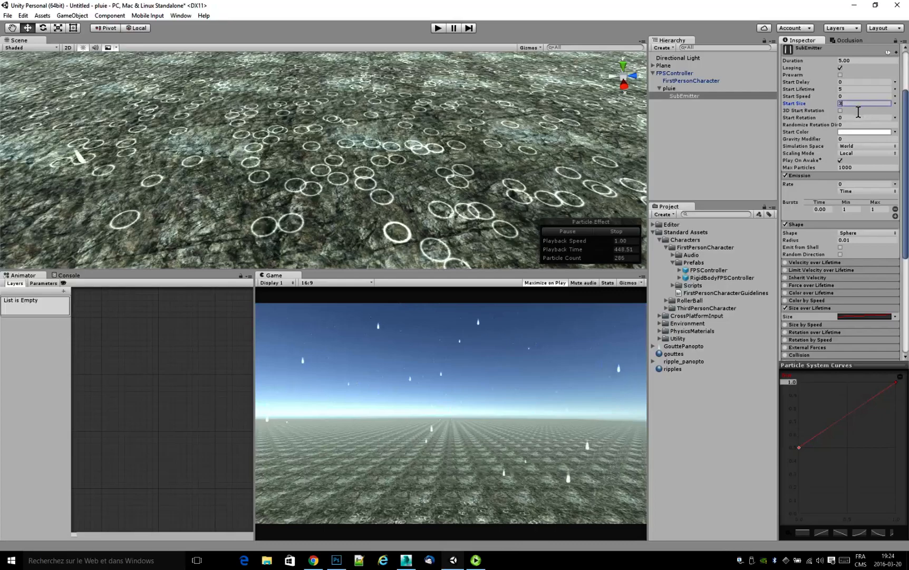
key("BackSpace")
type("2")
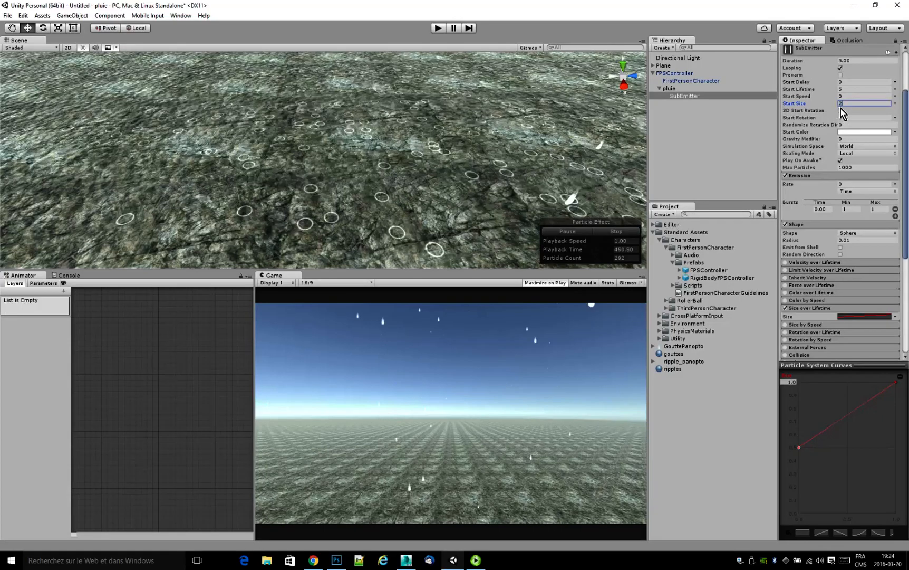
key("BackSpace")
type("1")
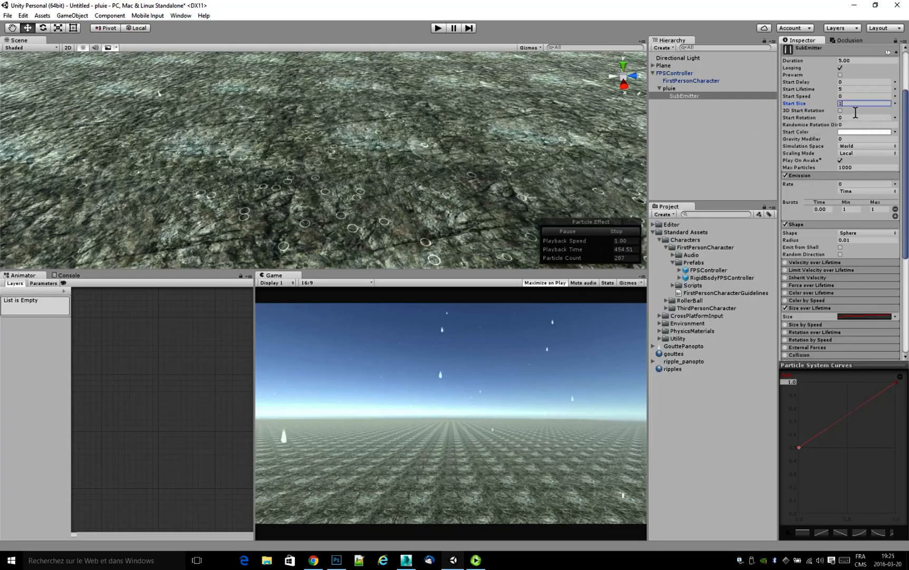
type(".5")
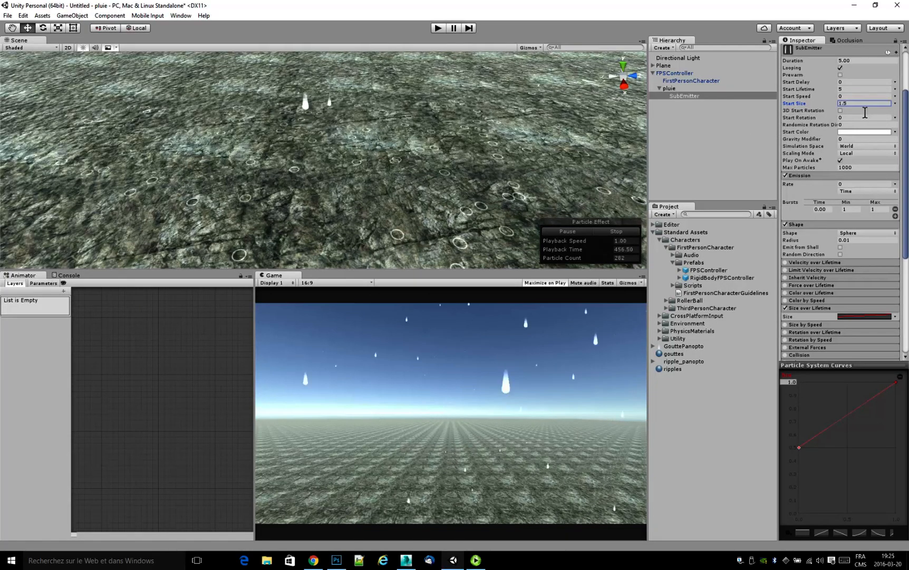
Make the SubEmitter's Start Size random between two constants, 1 and 1.5.
left_click(895, 104)
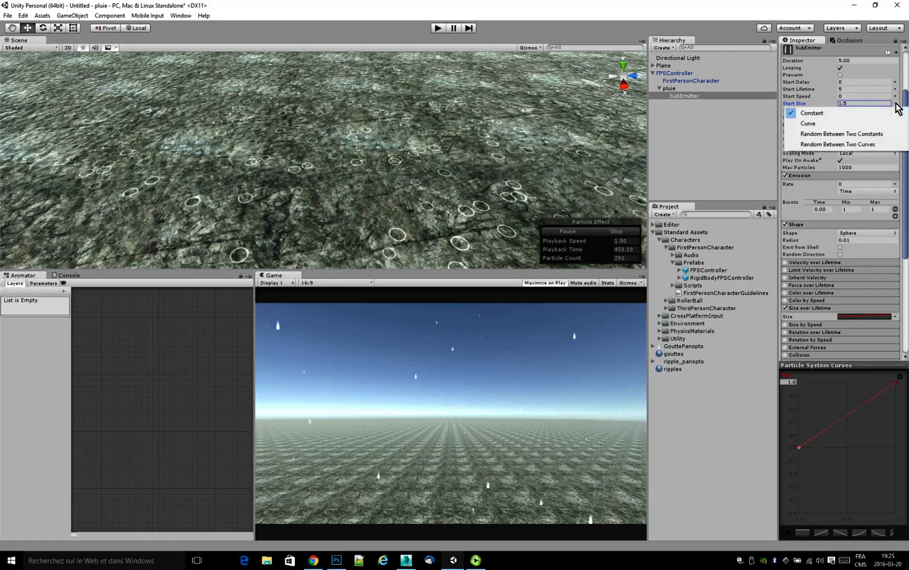
left_click(880, 135)
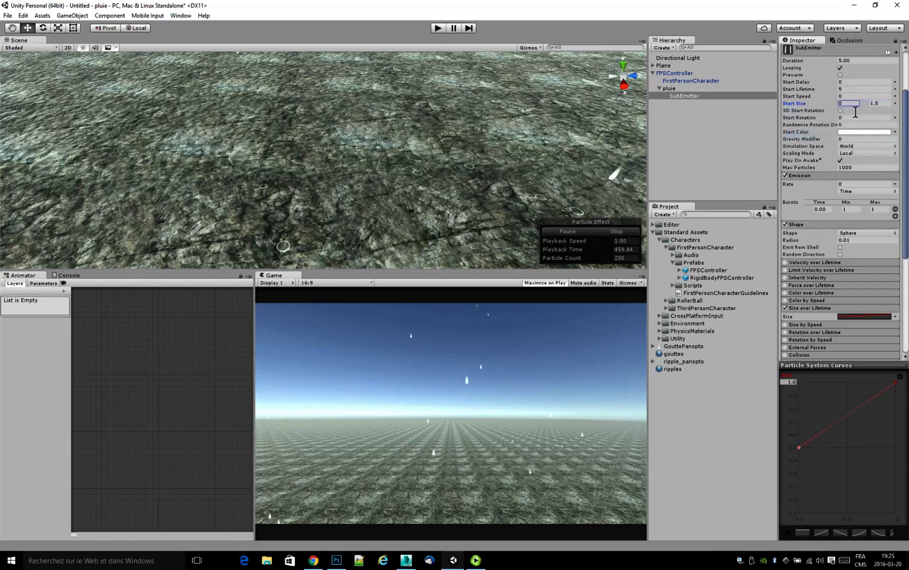
type("1")
left_click(881, 105)
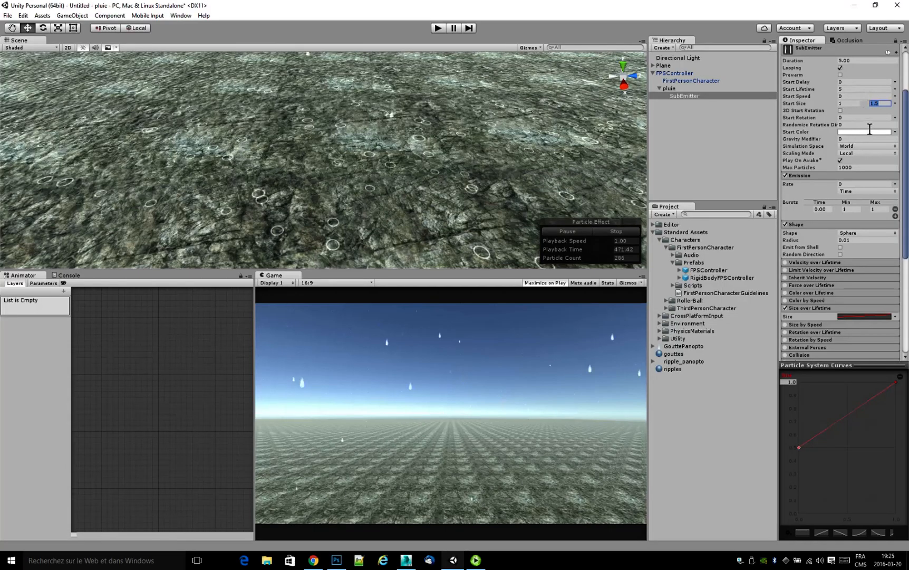
Set the Size over Lifetime curve's upper limit to 2.0 and open its end key's values for editing.
left_click(896, 382)
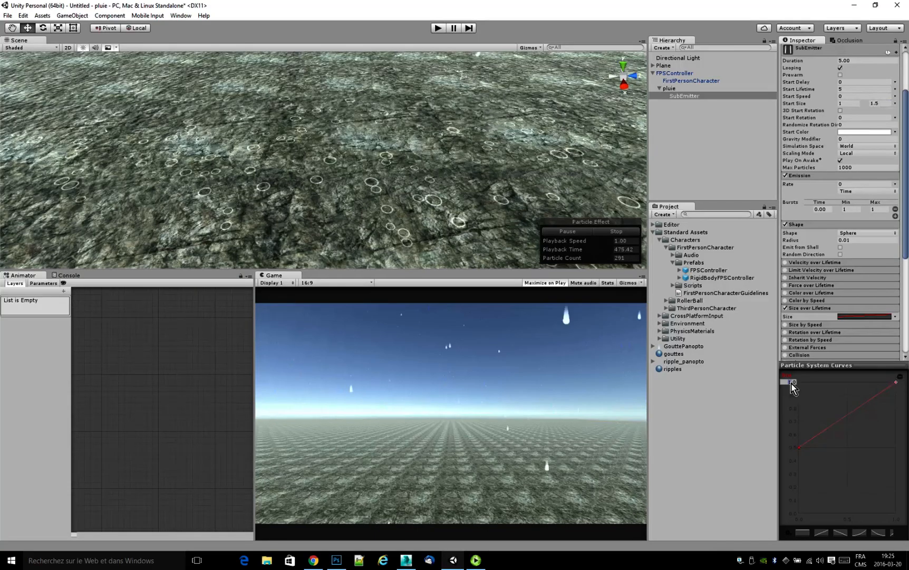
type("2")
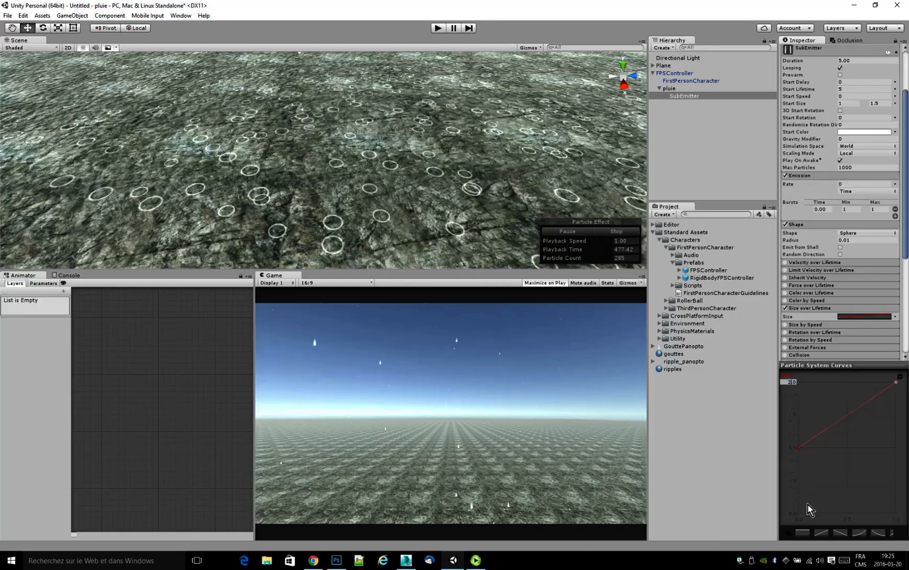
left_click(808, 504)
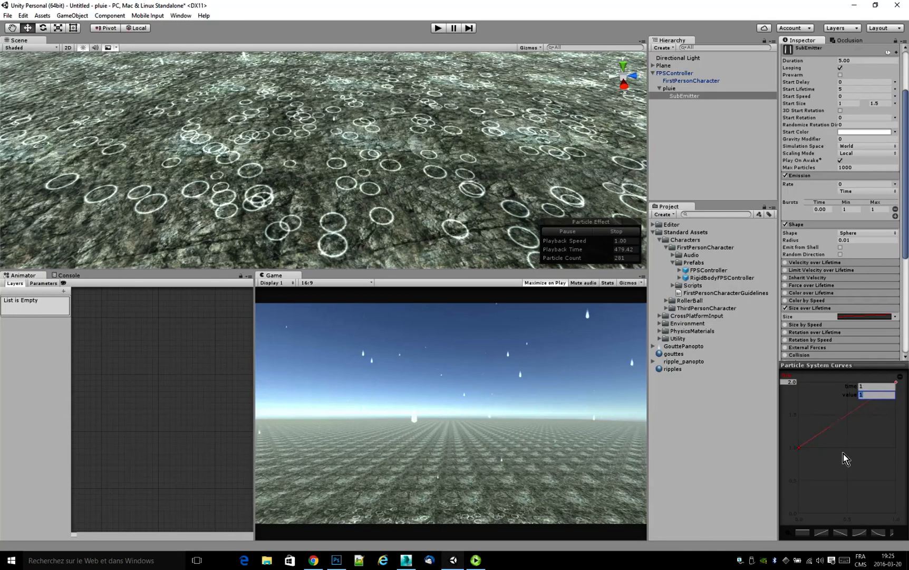
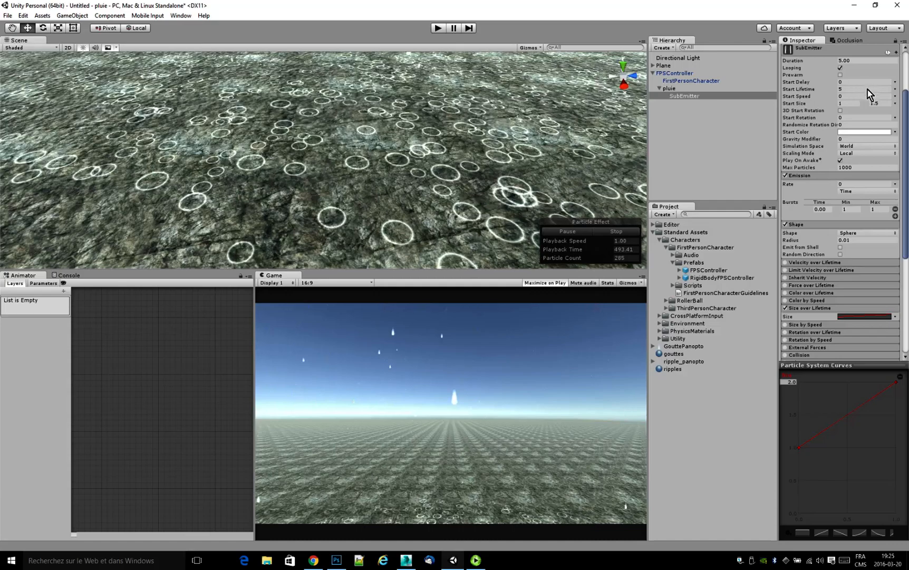
Set the SubEmitter's Start Lifetime to 0.5 and its Duration to 0.10.
left_click(850, 90)
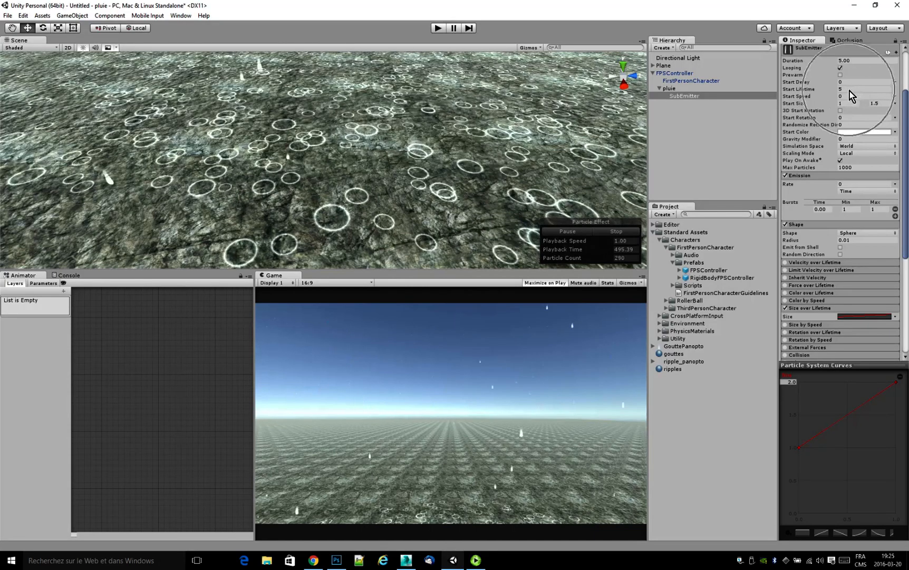
type("1")
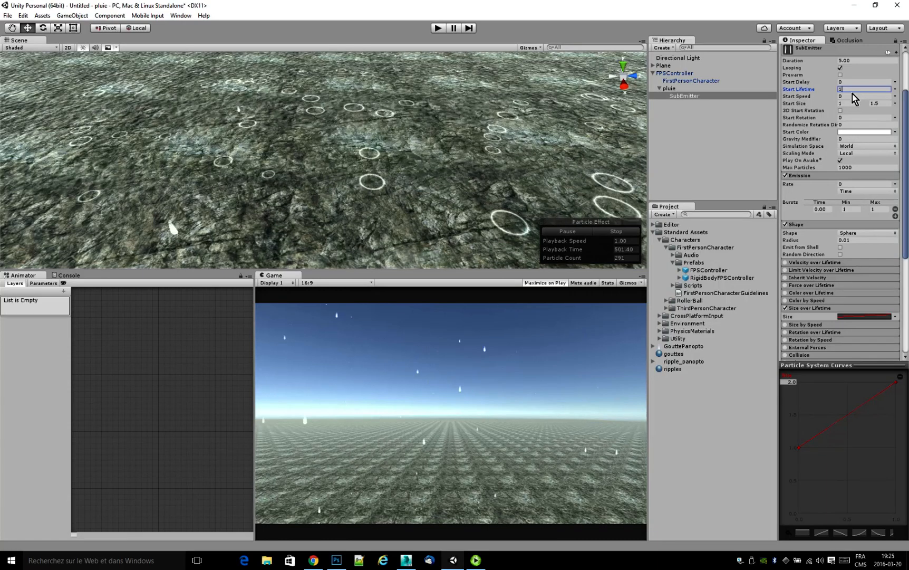
key("BackSpace")
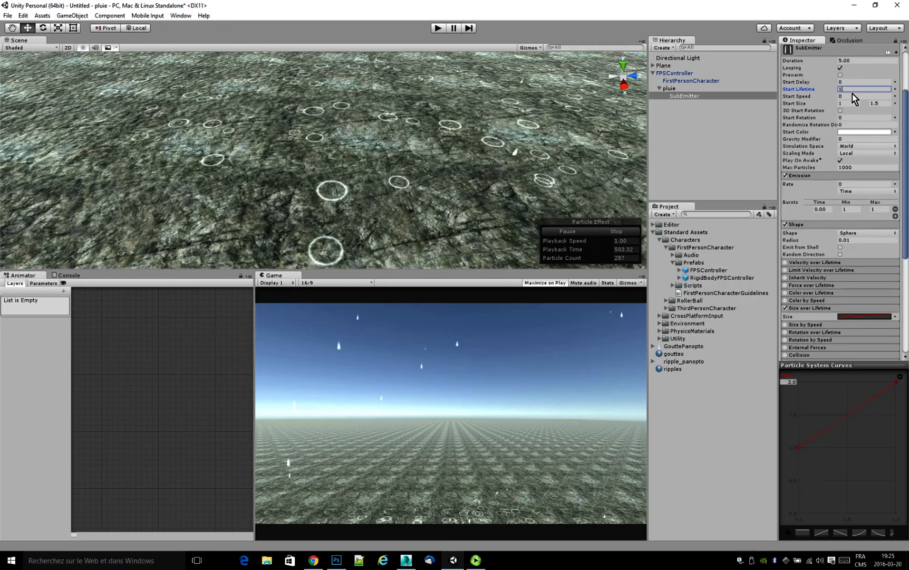
type(".50")
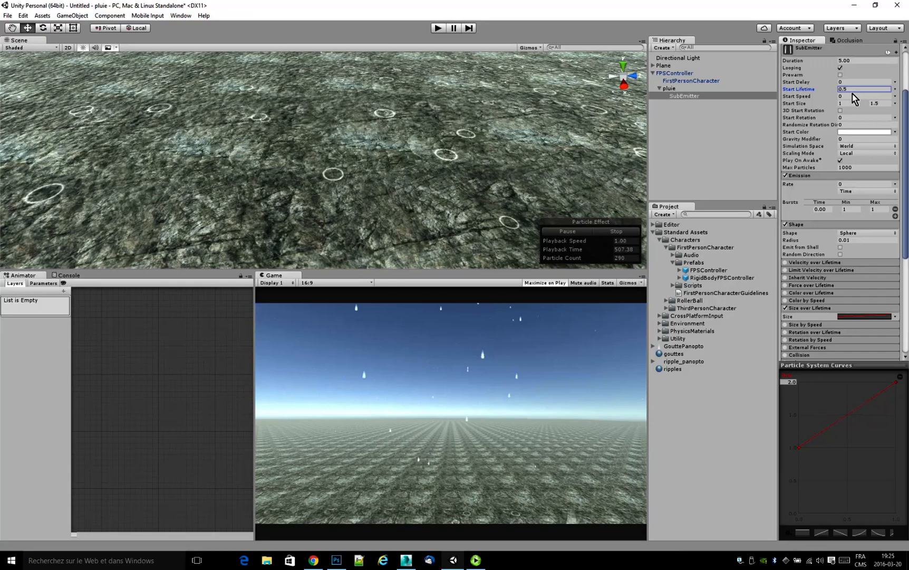
left_click(865, 61)
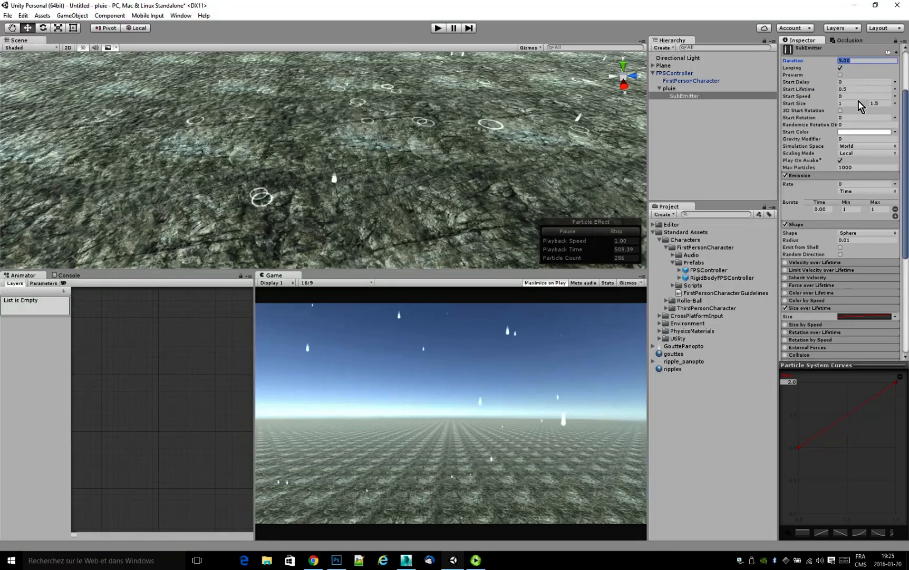
type("0.")
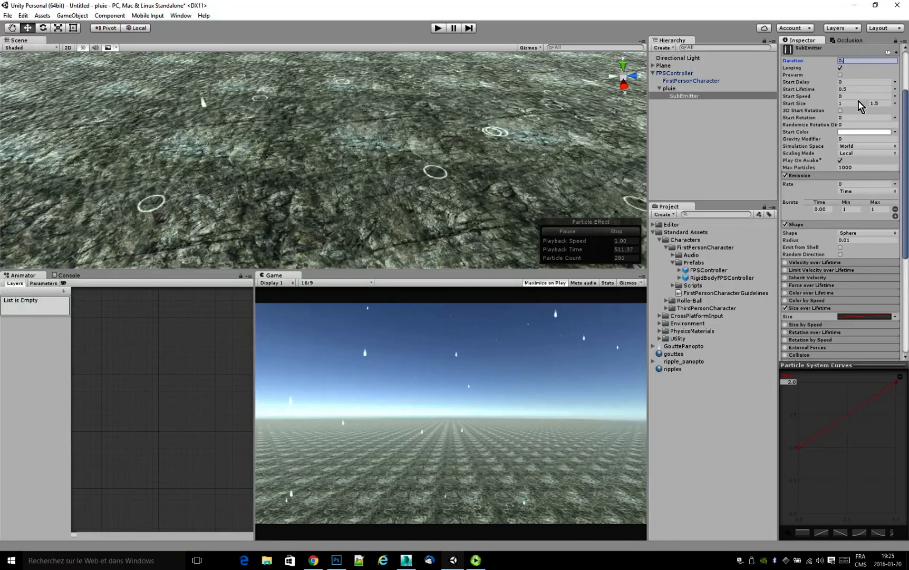
type("01")
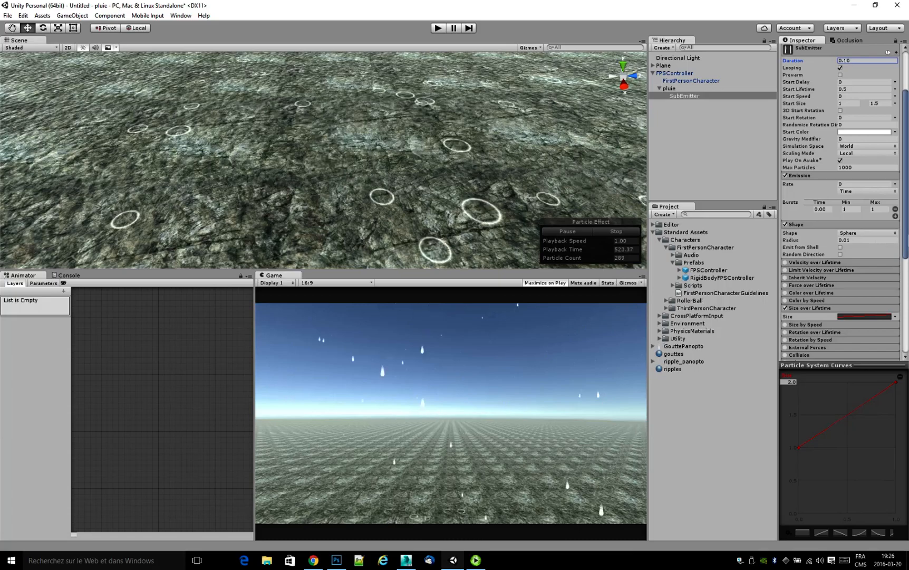
Enable Color over Lifetime on the SubEmitter and fade its gradient's end to alpha 0.
left_click_drag(905, 246, 905, 305)
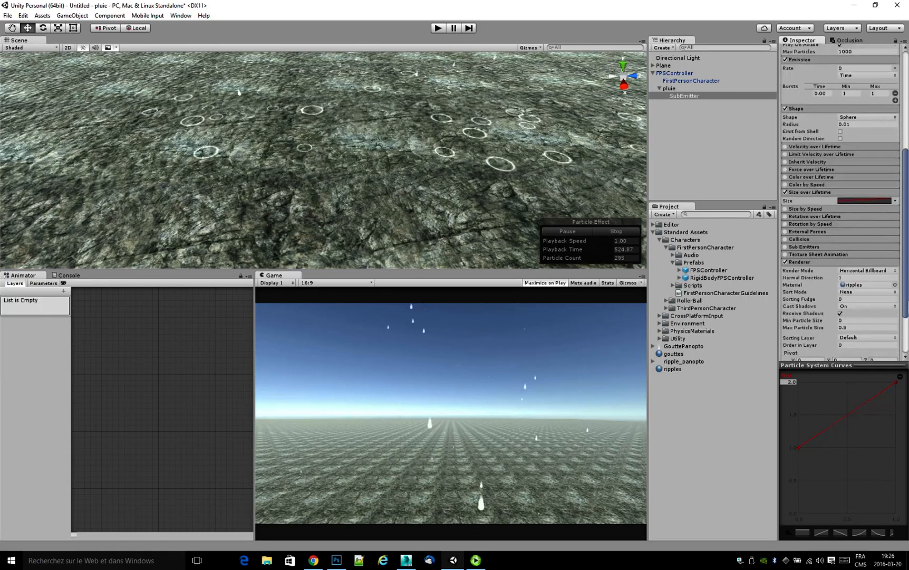
left_click(785, 192)
left_click(786, 177)
left_click(797, 179)
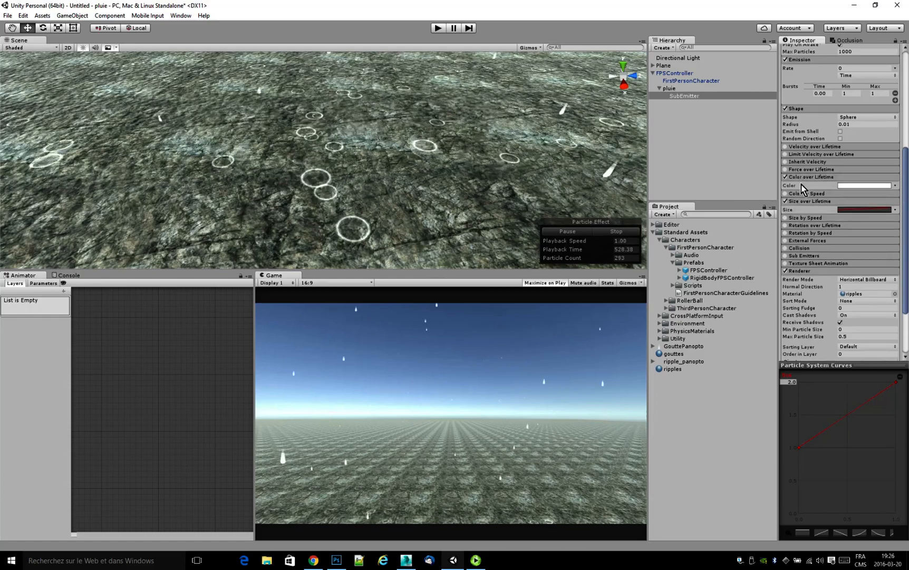
left_click(846, 186)
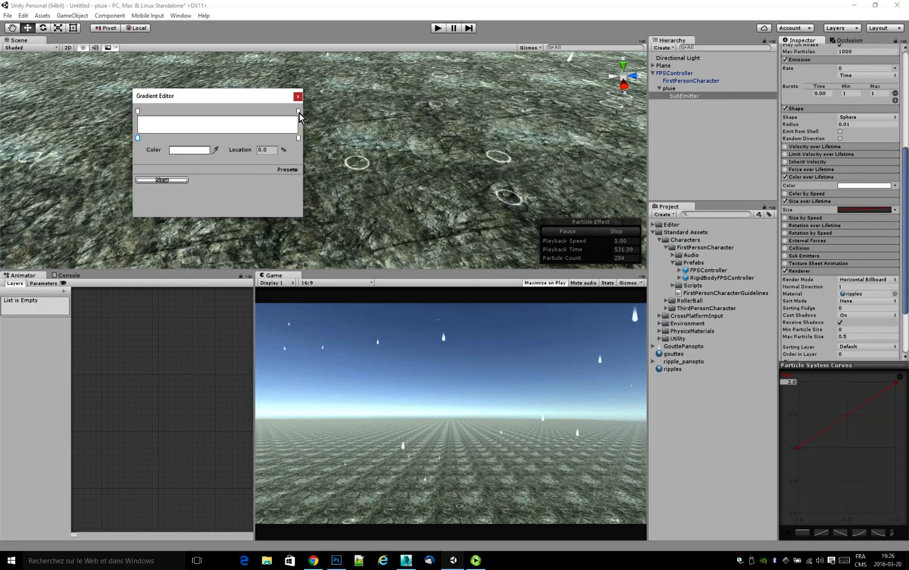
left_click(299, 111)
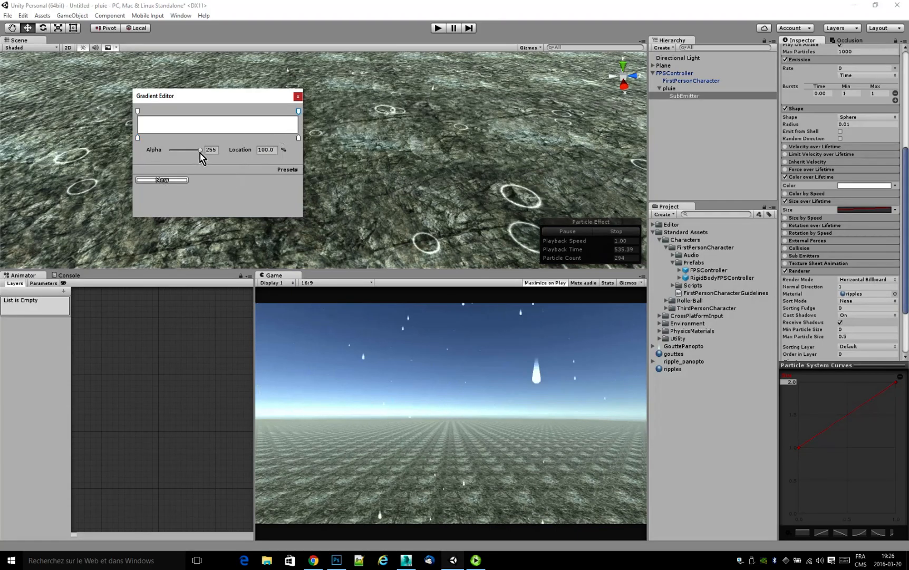
left_click_drag(200, 151, 153, 154)
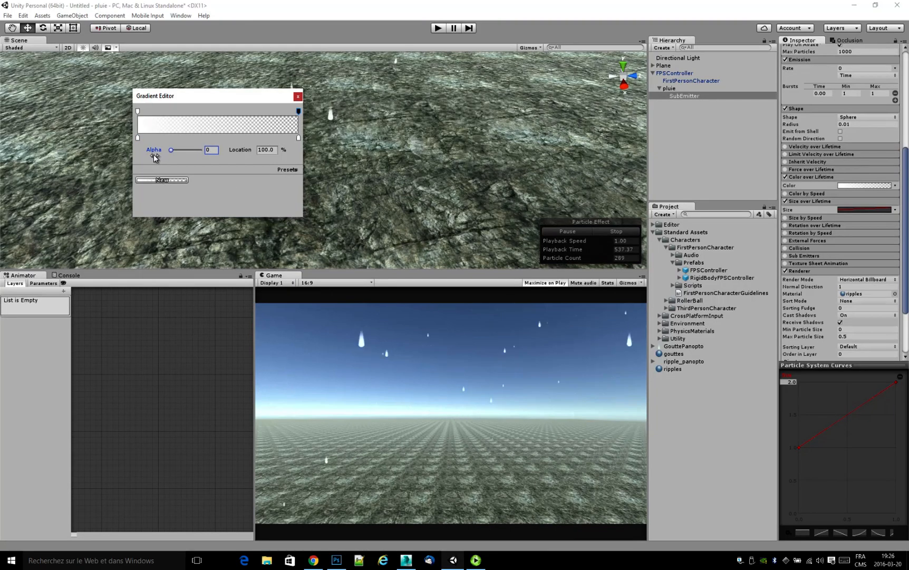
left_click(298, 96)
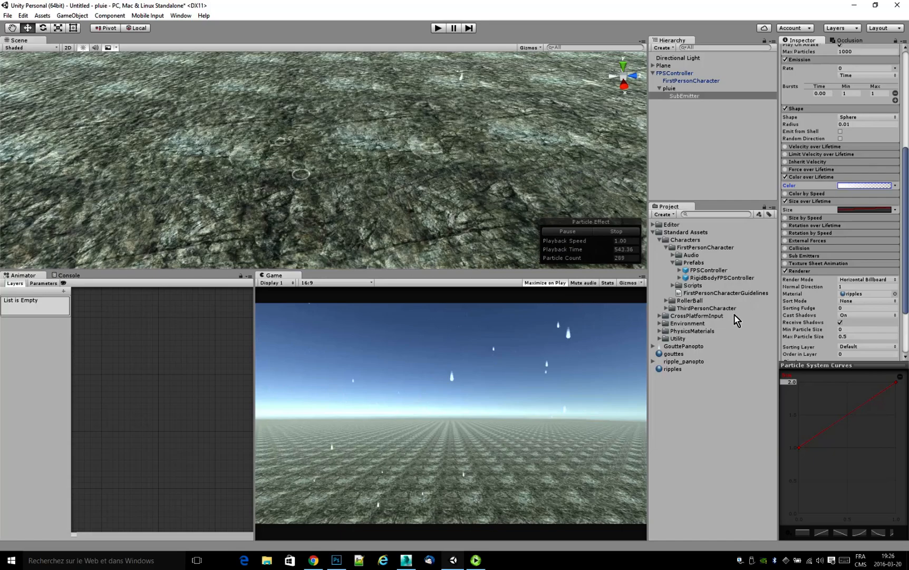
Set the SubEmitter's random Start Size range to 1.5 and 3.
left_click_drag(908, 253, 908, 158)
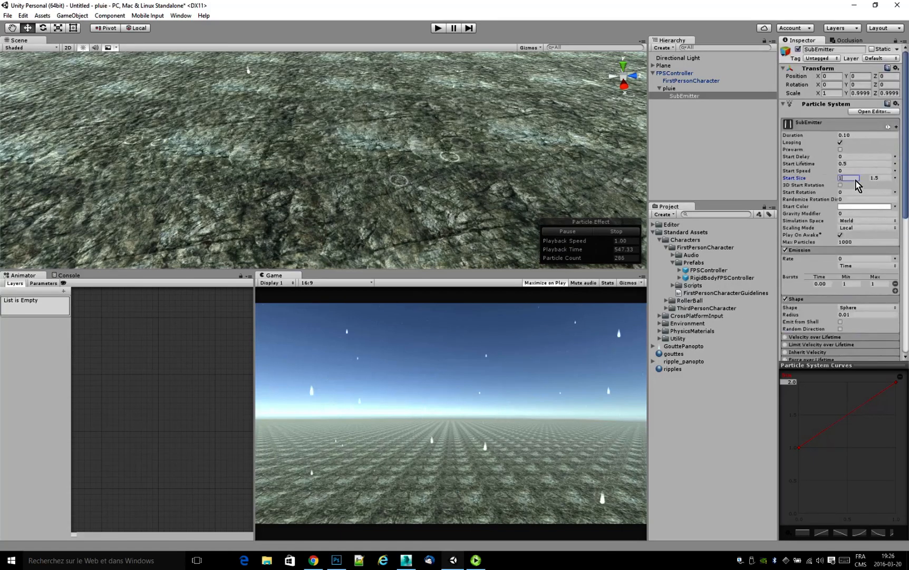
type(".5")
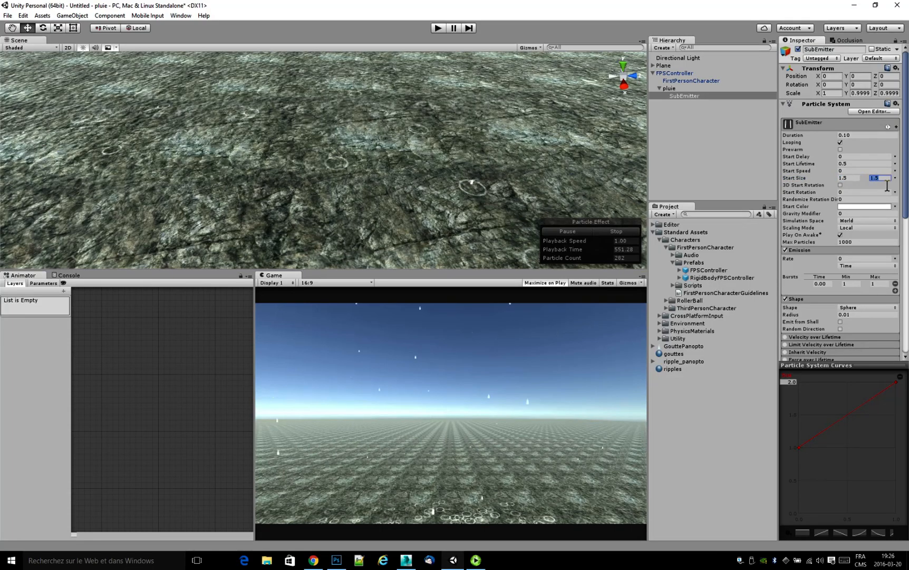
type("3")
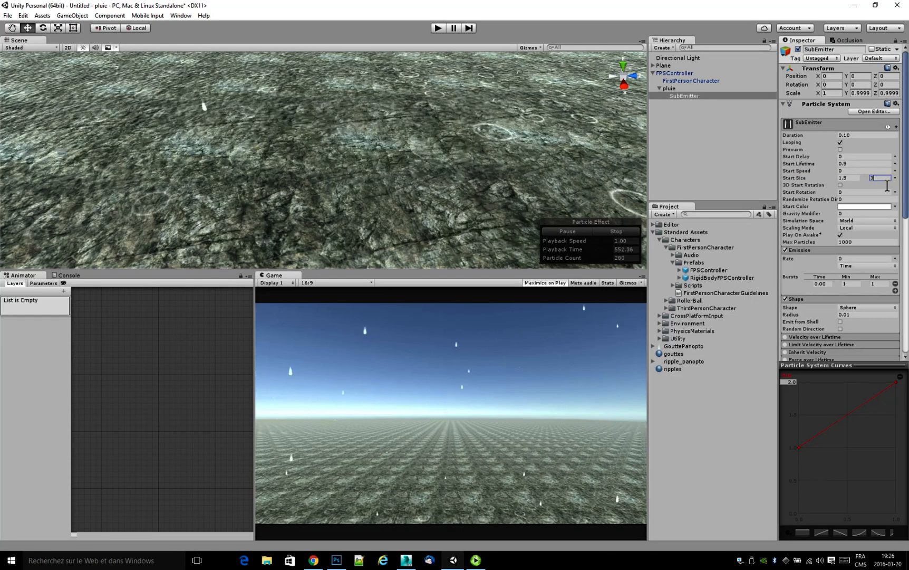
left_click(852, 178)
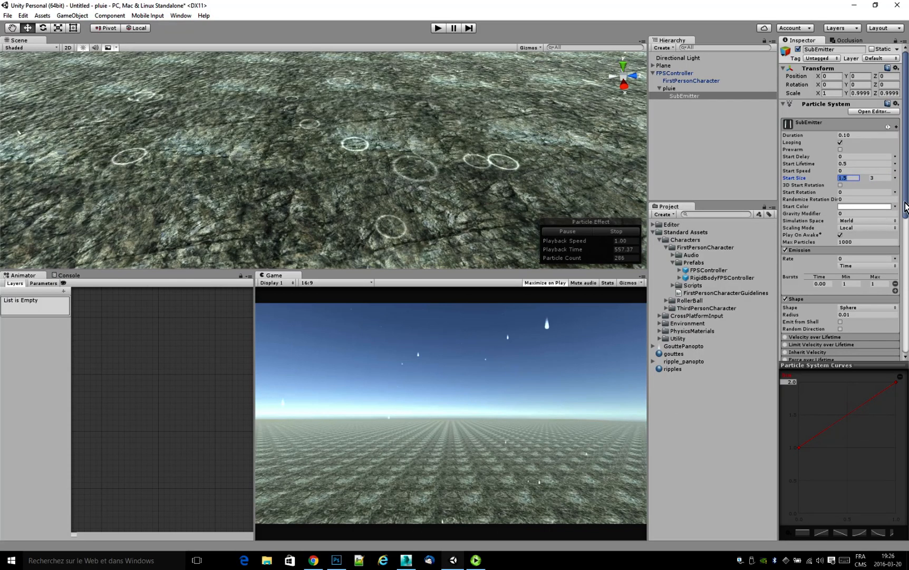
Set Cast Shadows to Off and disable Receive Shadows in the SubEmitter's Renderer module.
left_click_drag(906, 209, 874, 350)
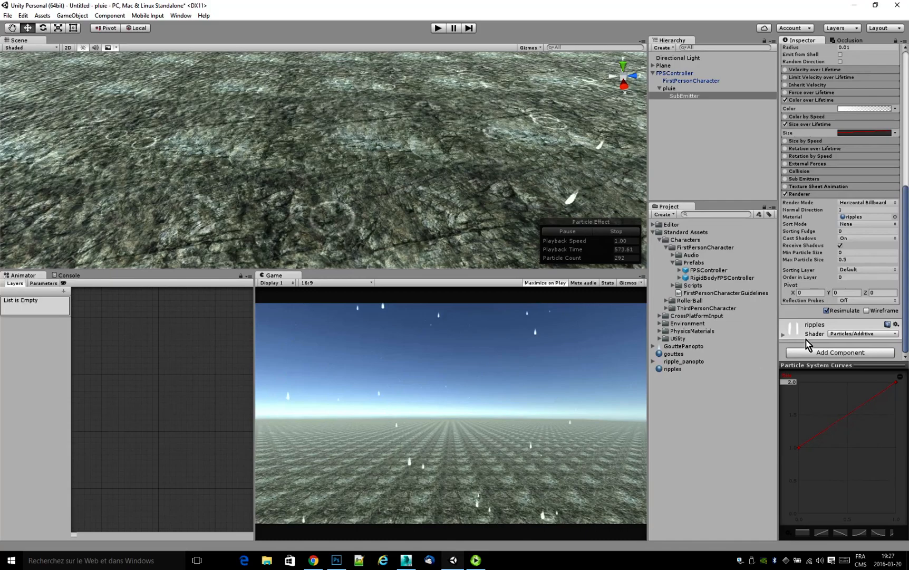
left_click(858, 239)
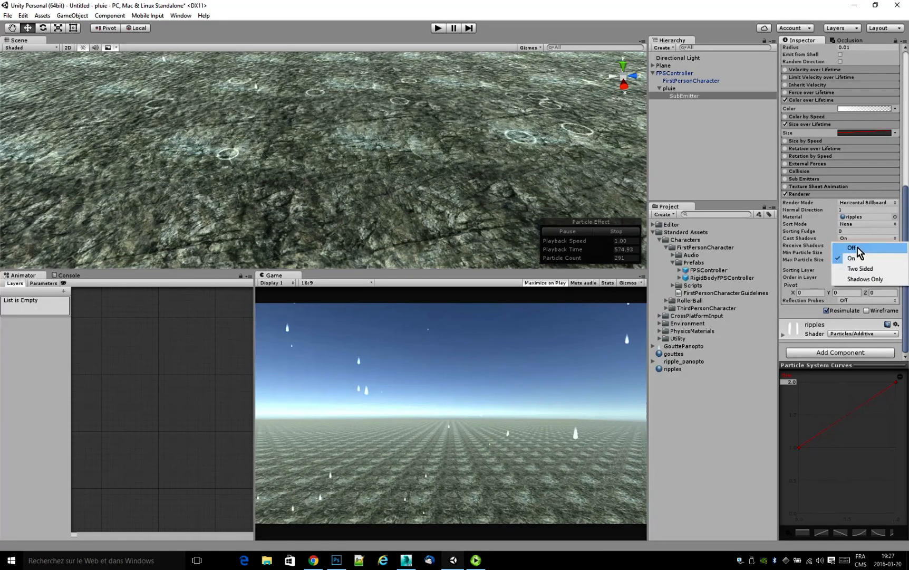
left_click(857, 245)
left_click(840, 245)
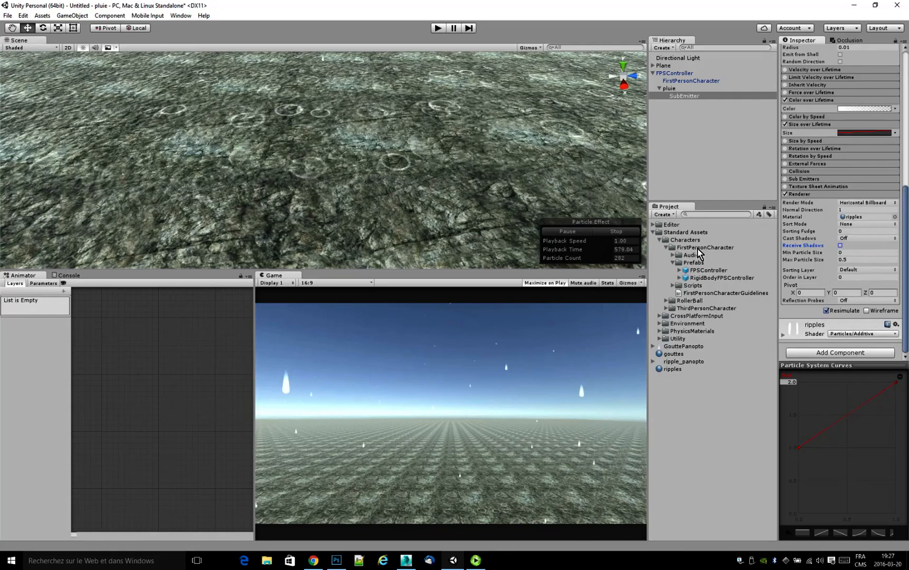
Set Cast Shadows to Off and disable Receive Shadows in the Renderer module of pluie.
left_click(669, 88)
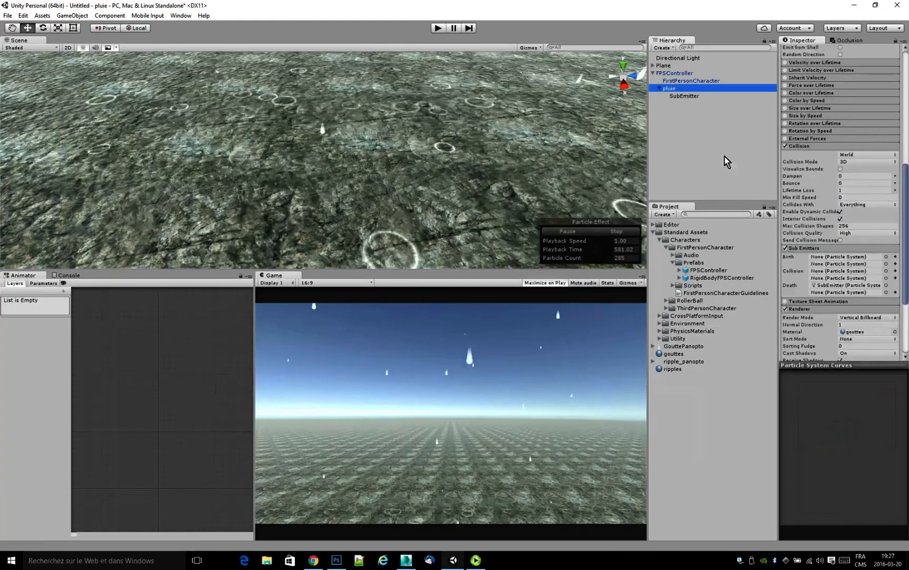
scroll(855, 232, "down", 5)
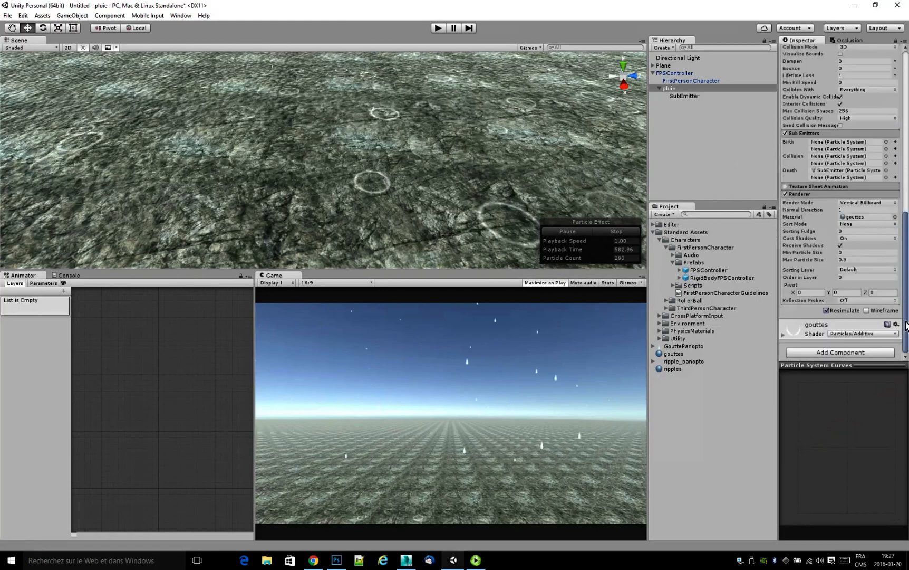
left_click(851, 238)
left_click(851, 248)
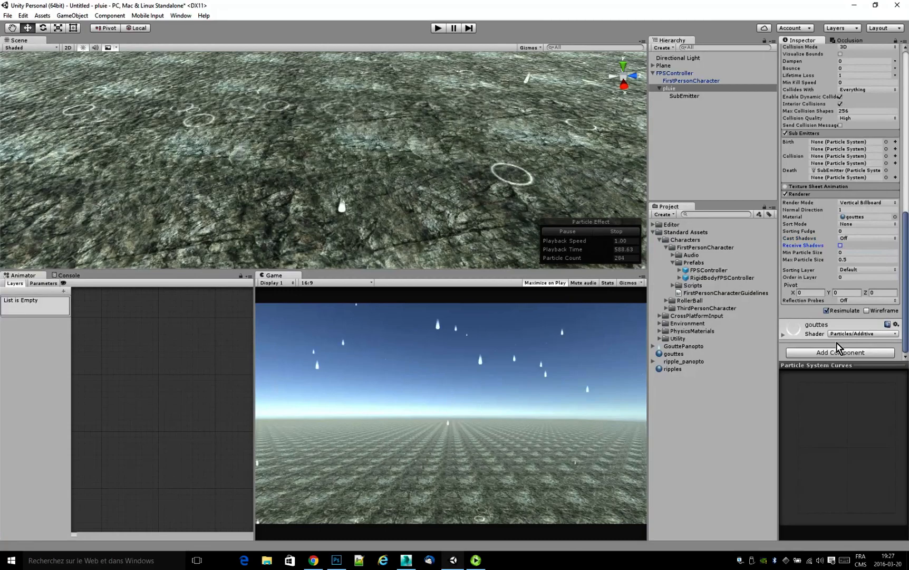
Set pluie's emission Rate to 1000.
left_click_drag(906, 314, 907, 194)
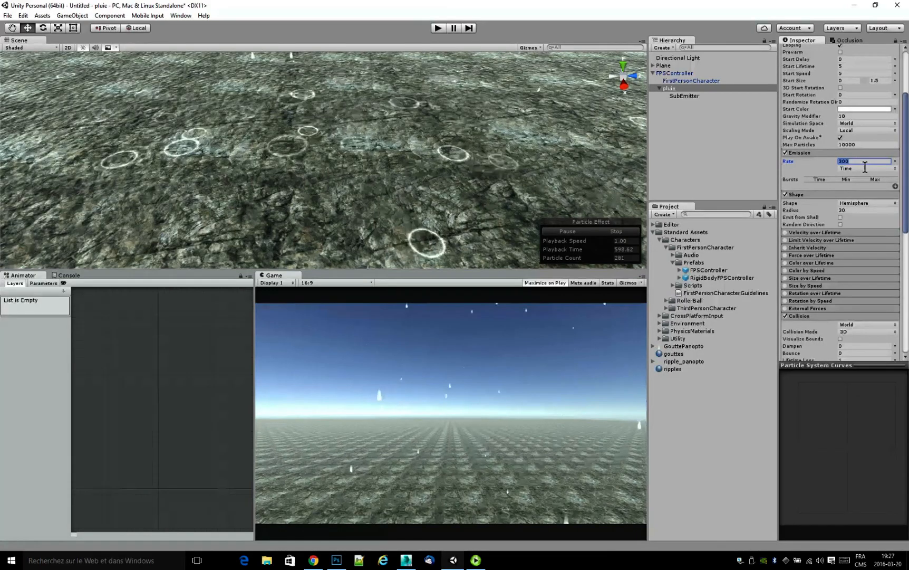
type("000")
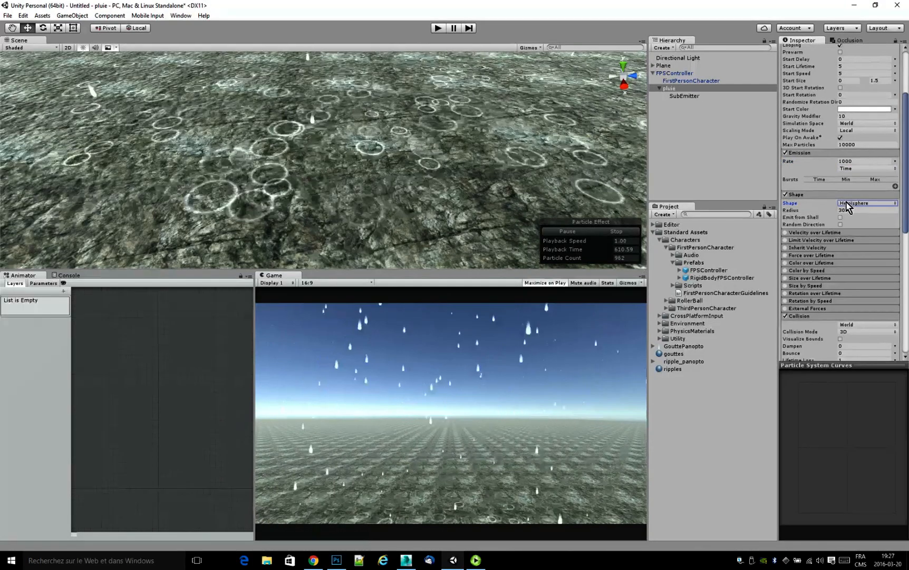
Set pluie's Duration to 0.10 and enable Prewarm.
scroll(896, 158, "up", 3)
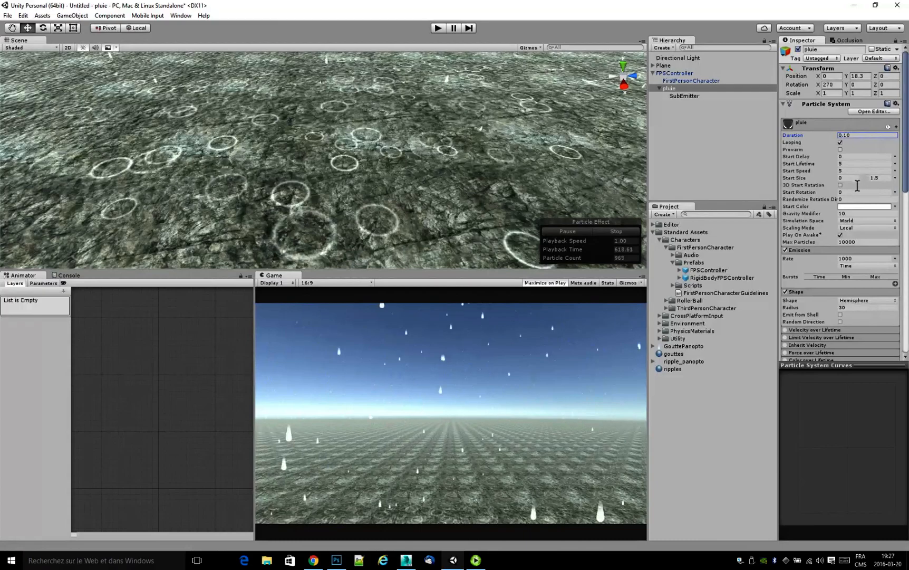
left_click(841, 150)
left_click(841, 150)
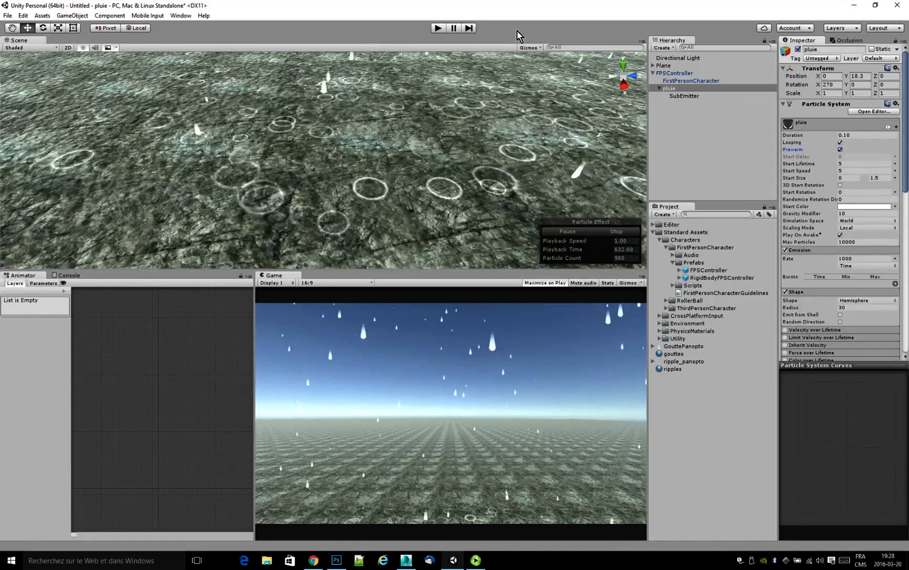
Play the scene to check the rain from the first-person view, and stop the playback.
left_click(438, 29)
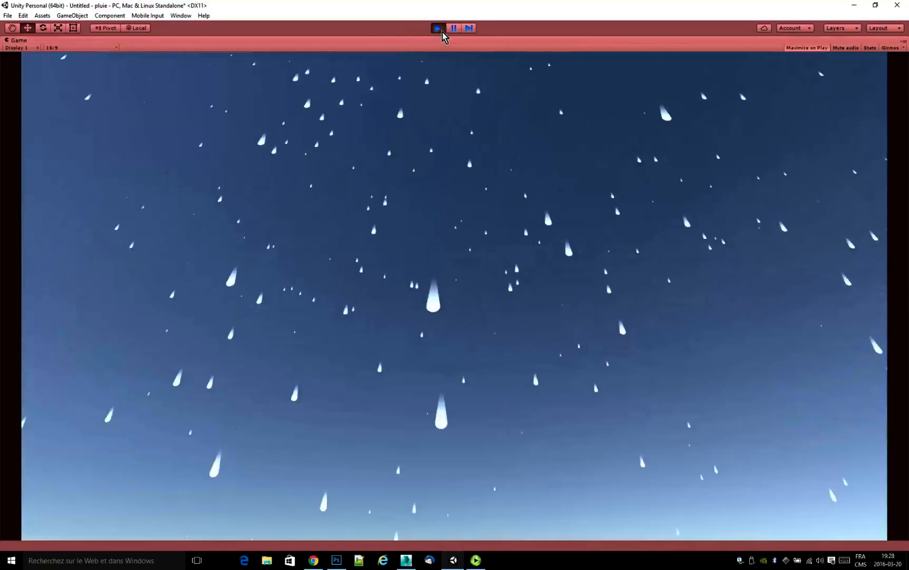
left_click(438, 28)
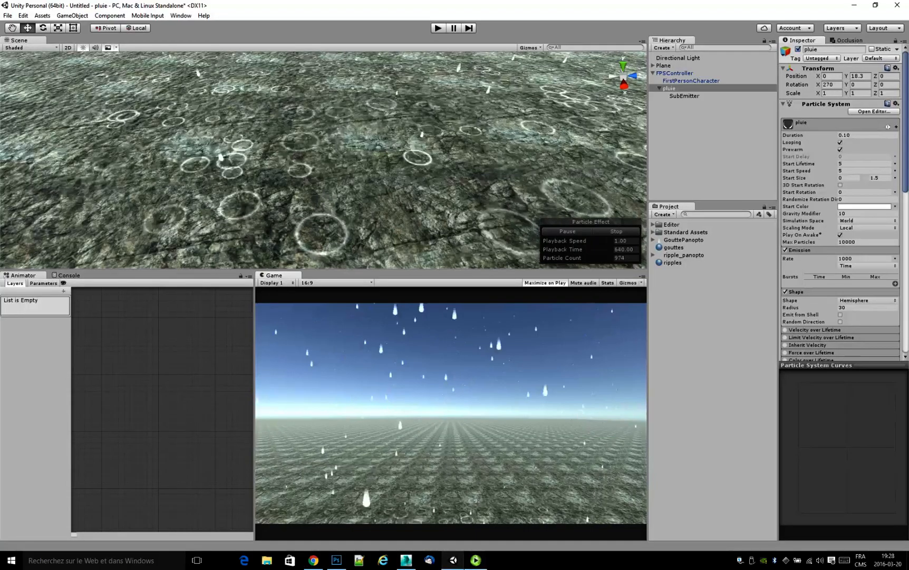
mouse_move(475, 562)
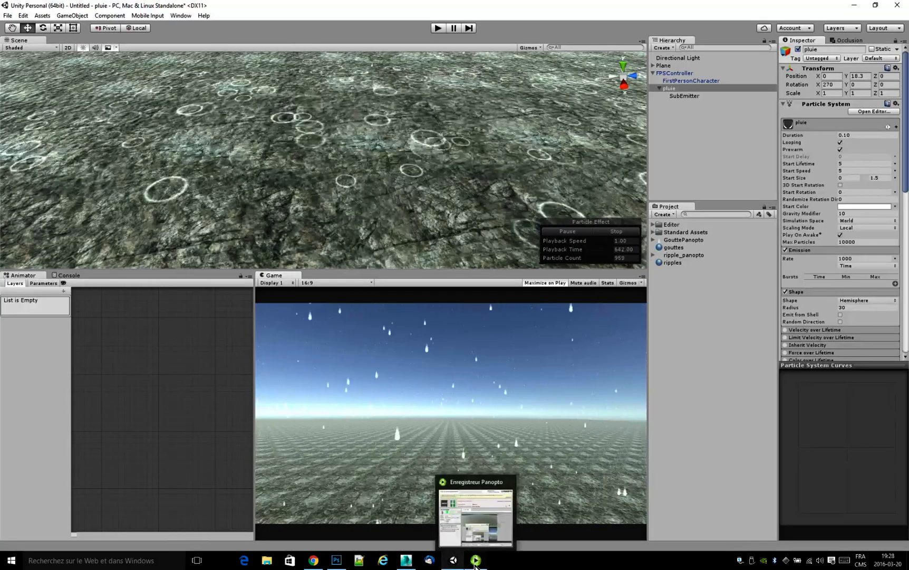